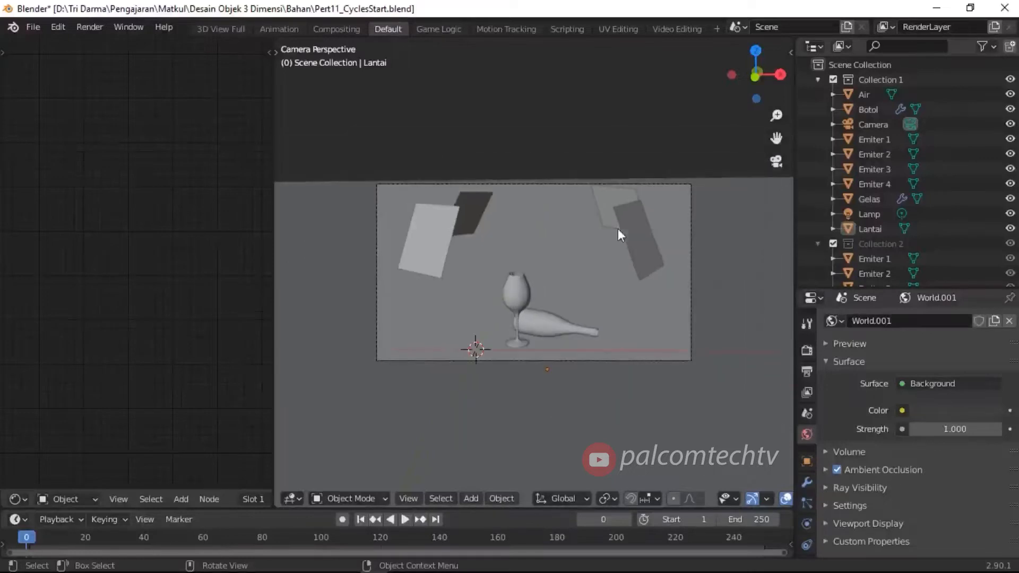
Inspect the glass, bottle and emitter planes, and bring up the scene's render settings
middle_click_drag(681, 257, 715, 256)
scroll(664, 278, "up", 5)
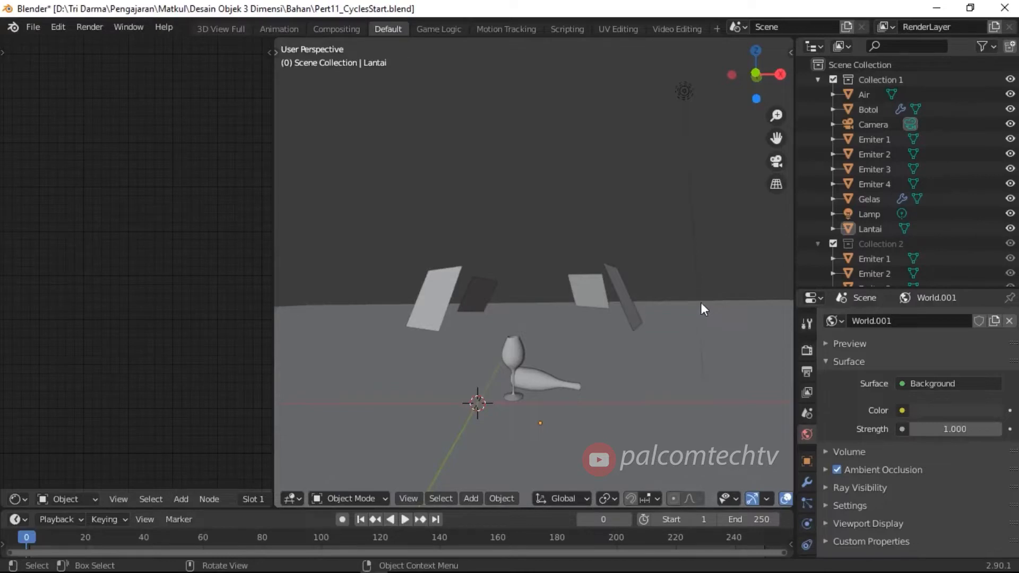
scroll(699, 278, "down", 1)
scroll(699, 278, "up", 3)
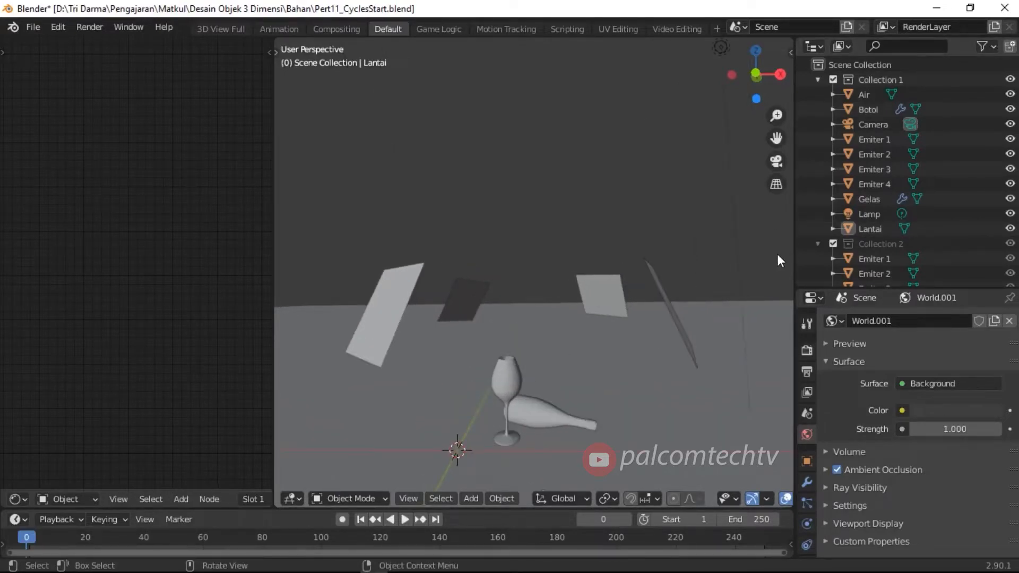
left_click(807, 351)
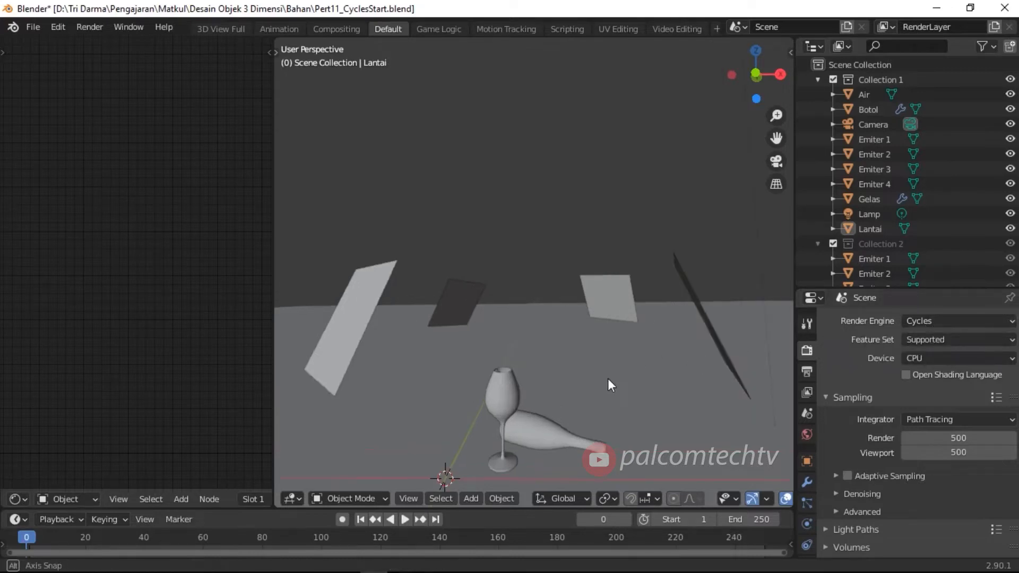
mouse_move(607, 378)
middle_mouse_down()
mouse_move(591, 342)
mouse_move(614, 352)
mouse_move(623, 370)
middle_mouse_up()
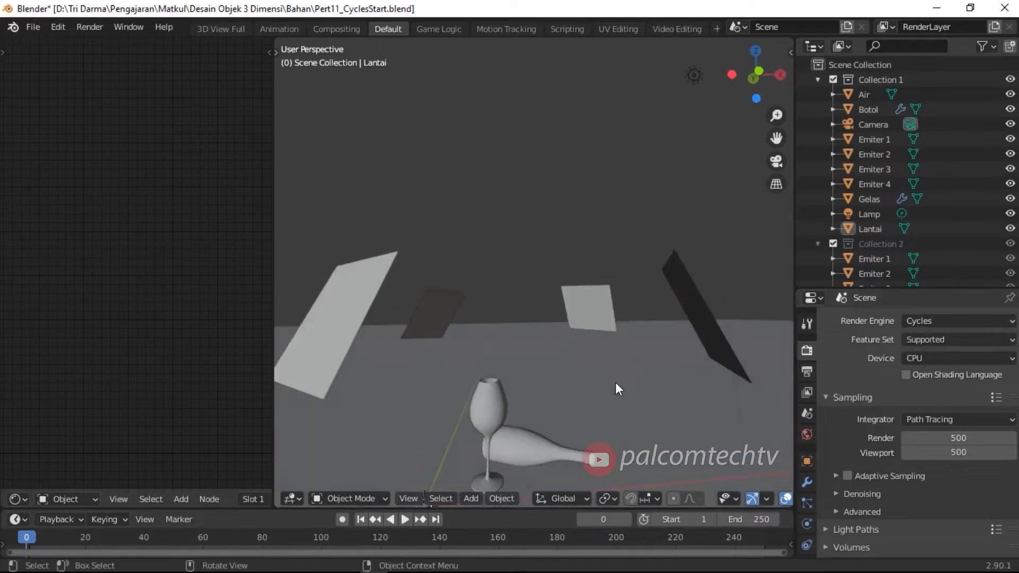
Add a new material to the Air object inside the wine glass
left_click(868, 98)
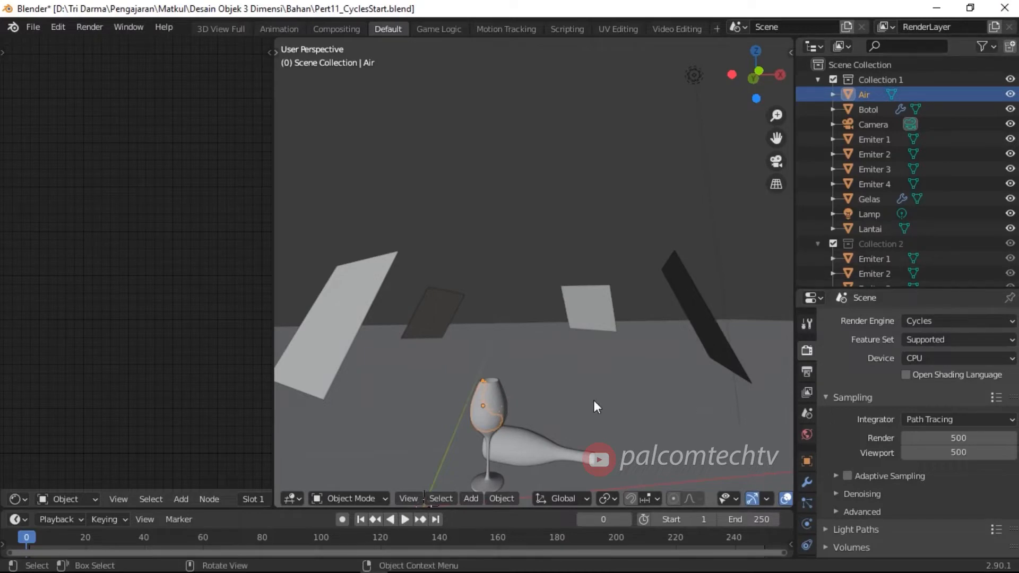
middle_click_drag(593, 407, 568, 298)
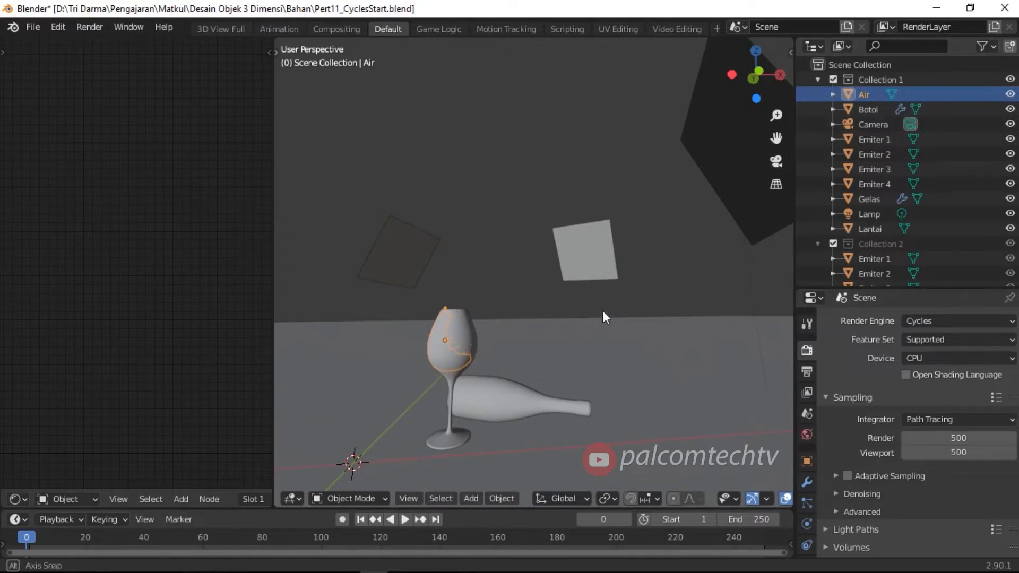
middle_click_drag(603, 311, 579, 320)
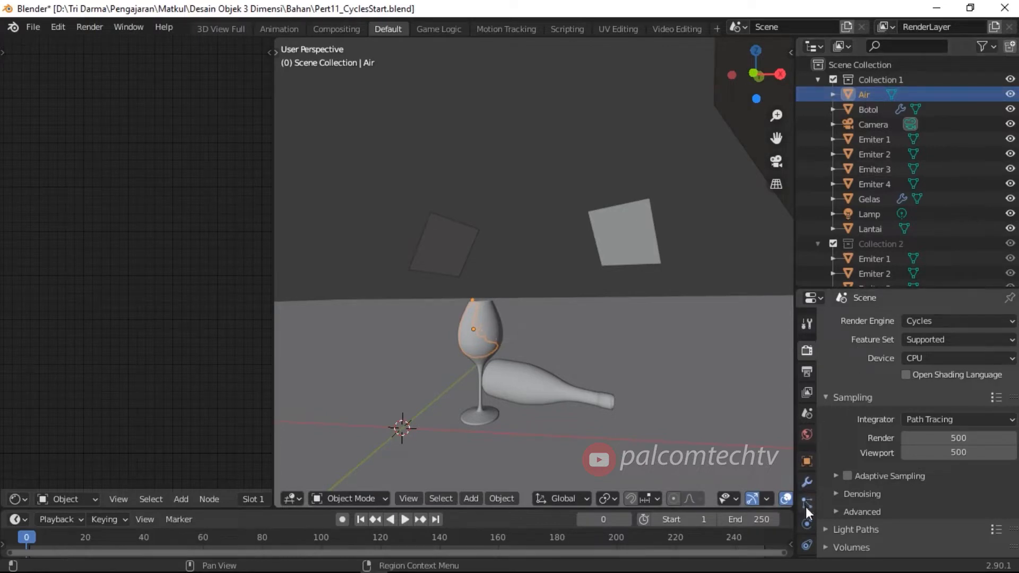
scroll(822, 470, "down", 3)
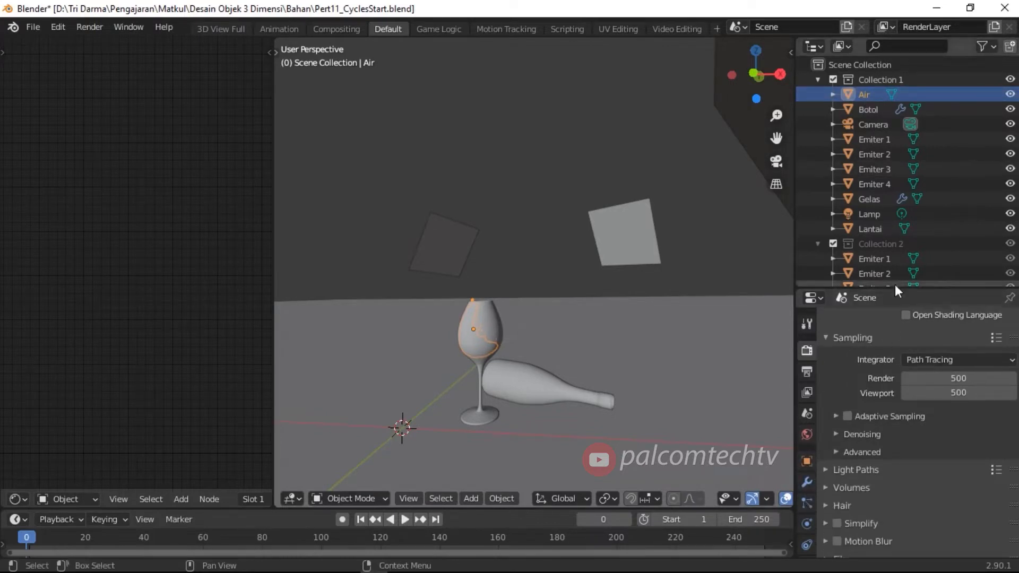
left_click_drag(894, 286, 895, 243)
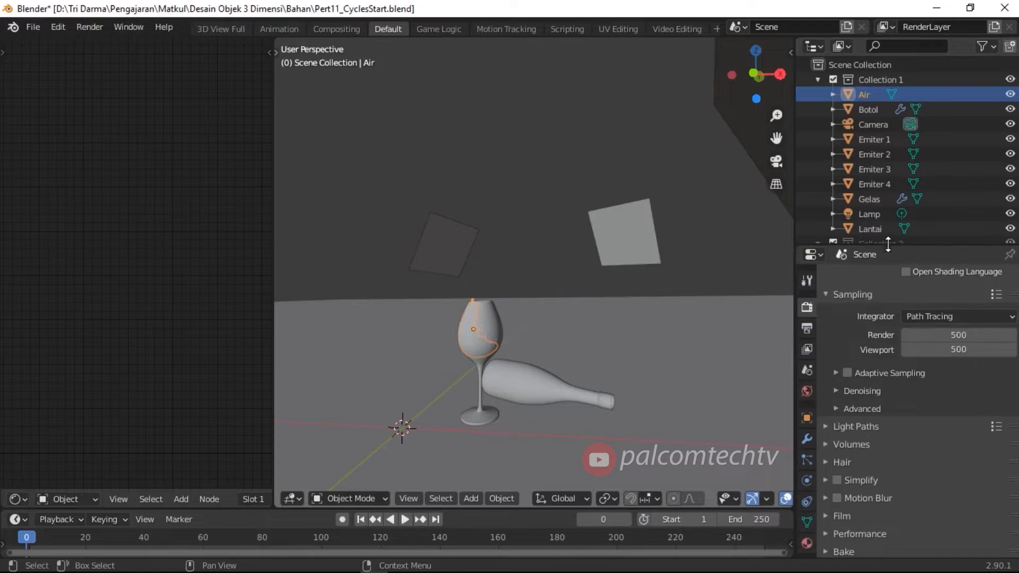
left_click(808, 541)
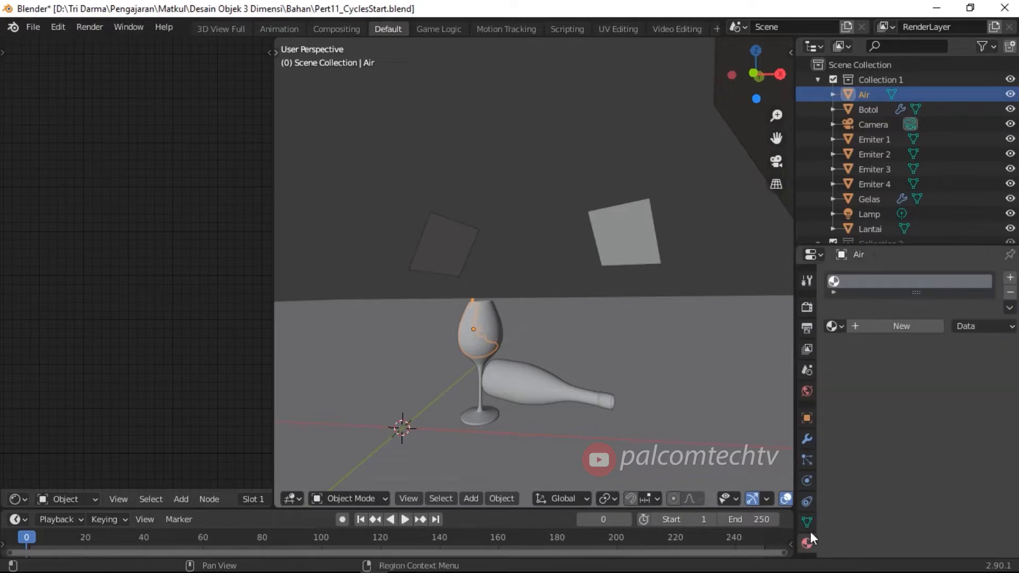
left_click(892, 326)
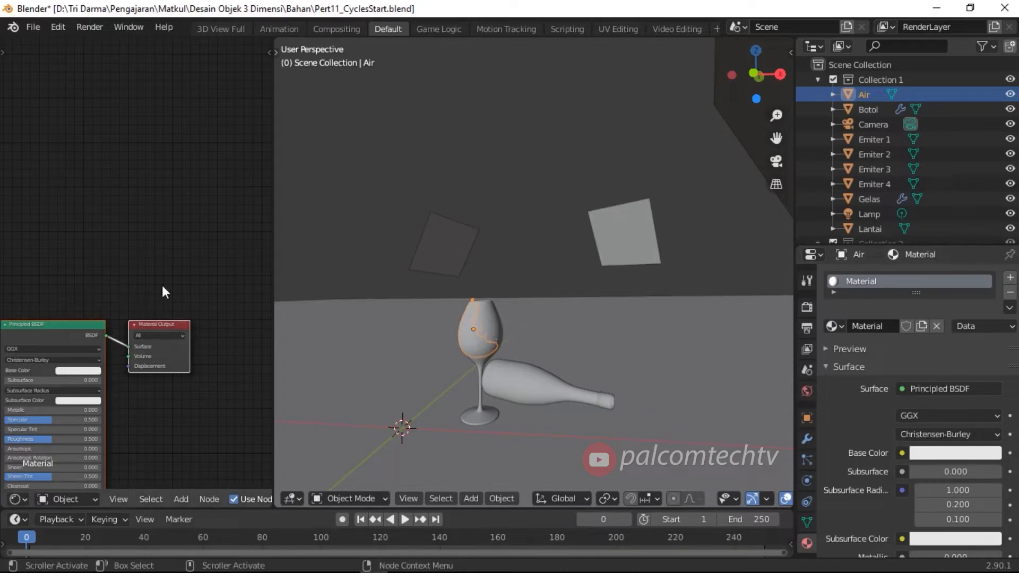
middle_click_drag(169, 270, 215, 76)
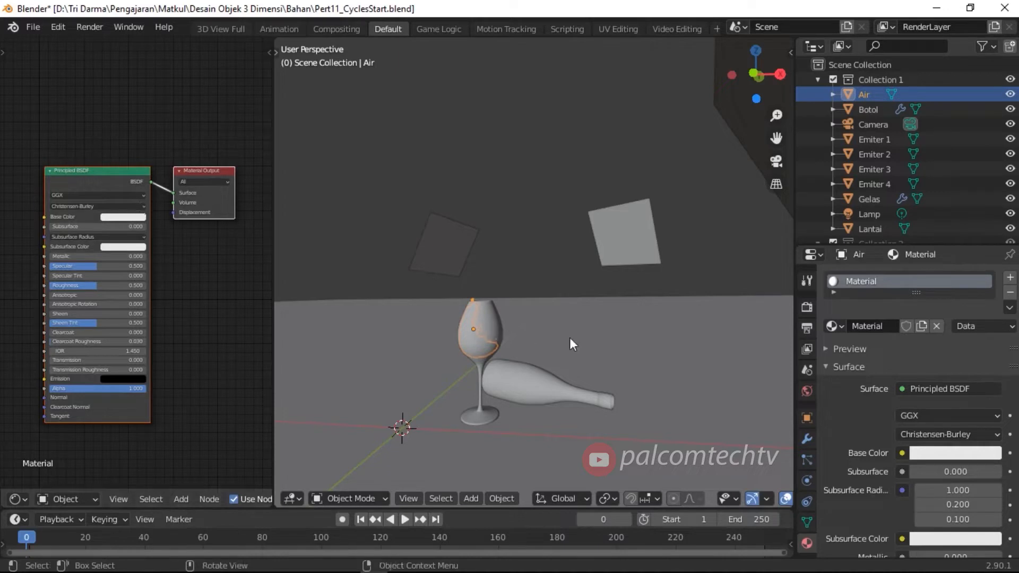
Change the Air material's surface to a Mix Shader and space its node apart from the Material Output
left_click(942, 389)
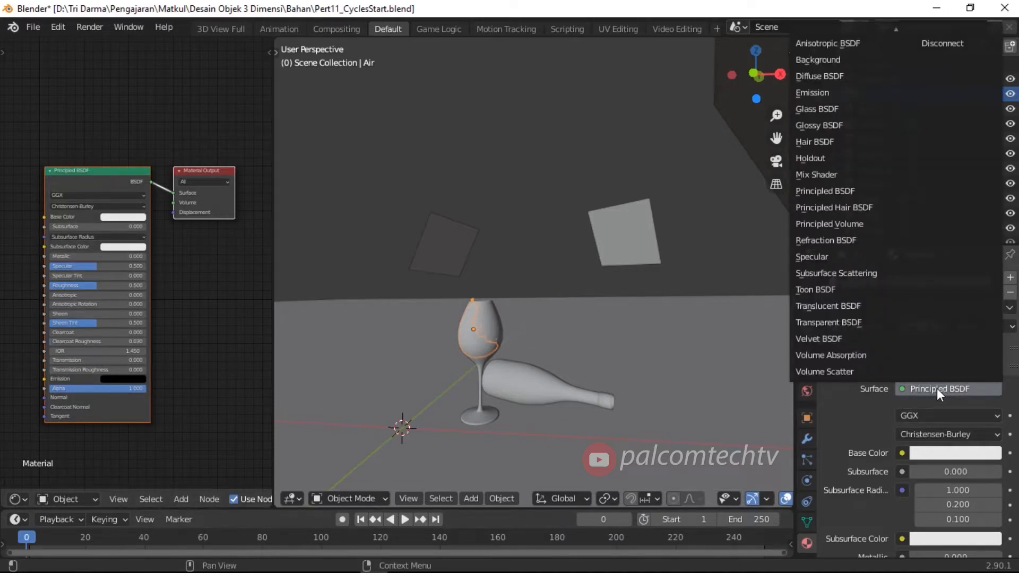
scroll(916, 357, "up", 1)
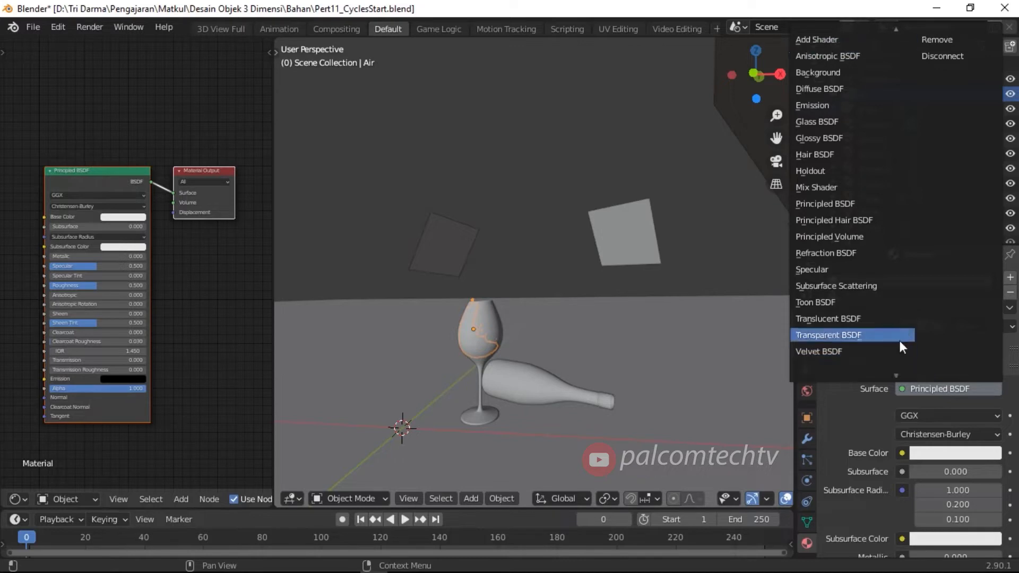
left_click(844, 189)
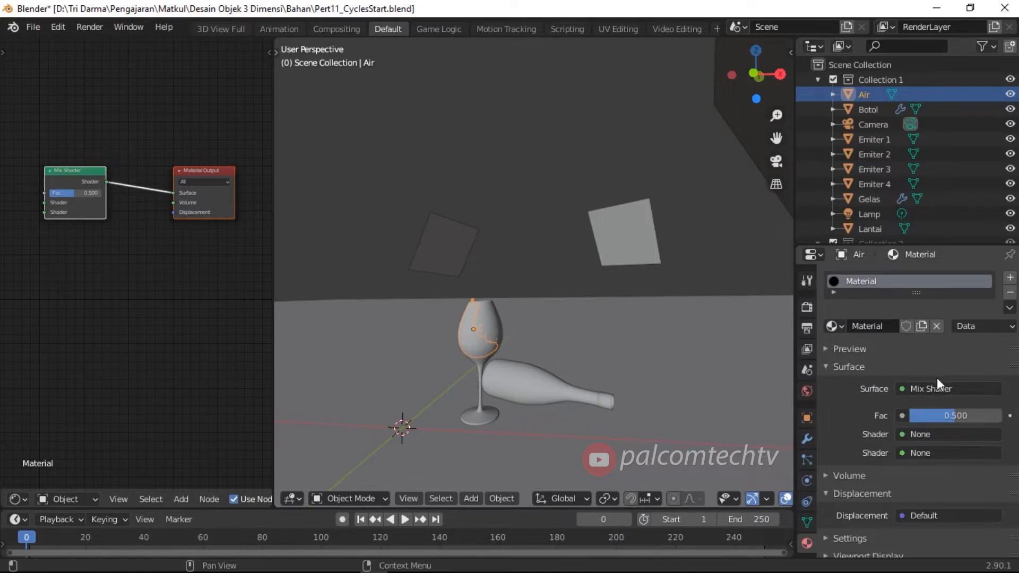
left_click_drag(82, 170, 138, 208)
left_click_drag(244, 203, 234, 221)
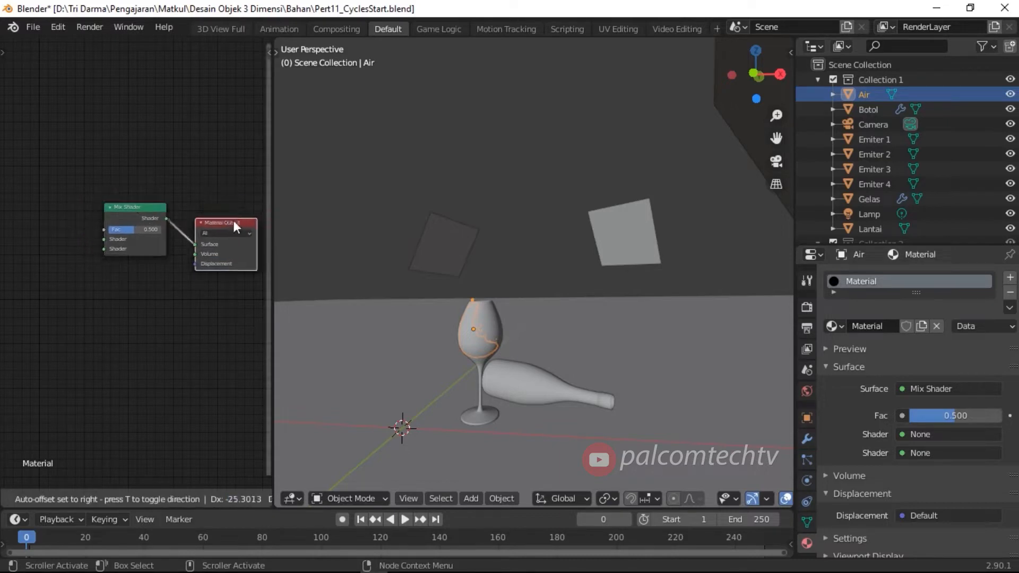
mouse_move(143, 208)
left_mouse_down()
mouse_move(160, 228)
mouse_move(142, 213)
left_mouse_up()
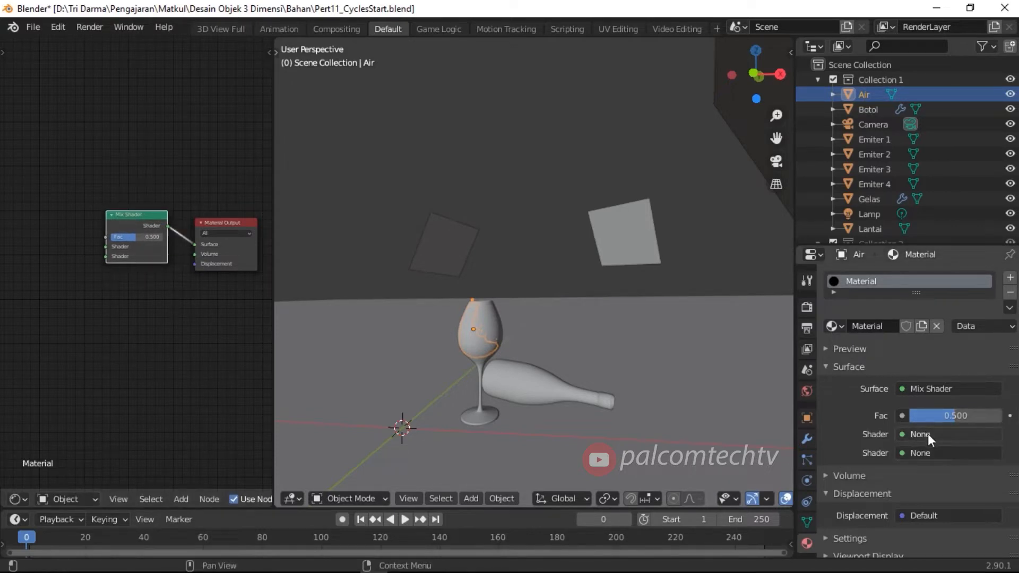
Assign a Glass BSDF to the Mix Shader's first shader input and open its IOR for editing
left_click(927, 435)
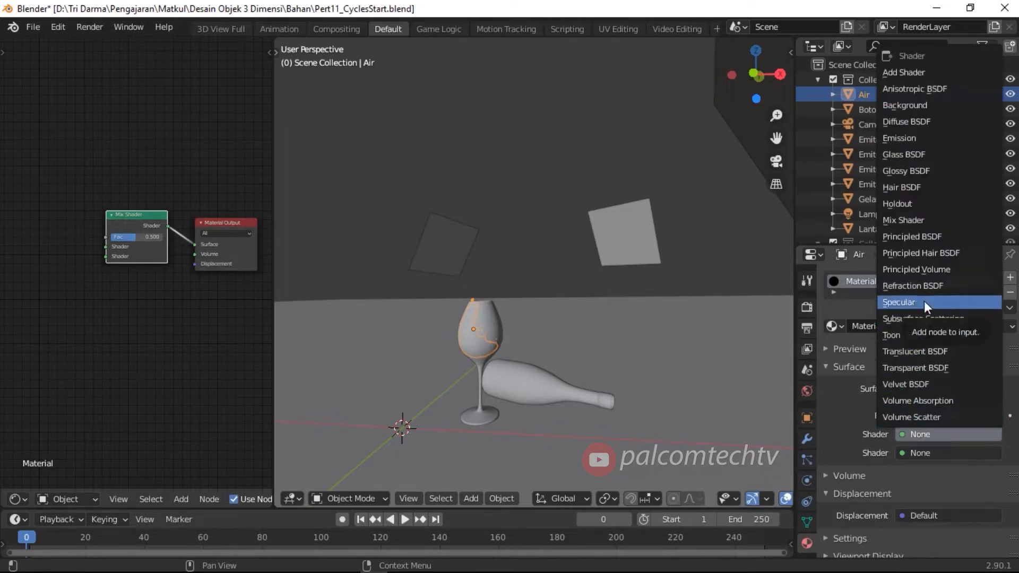
left_click(909, 154)
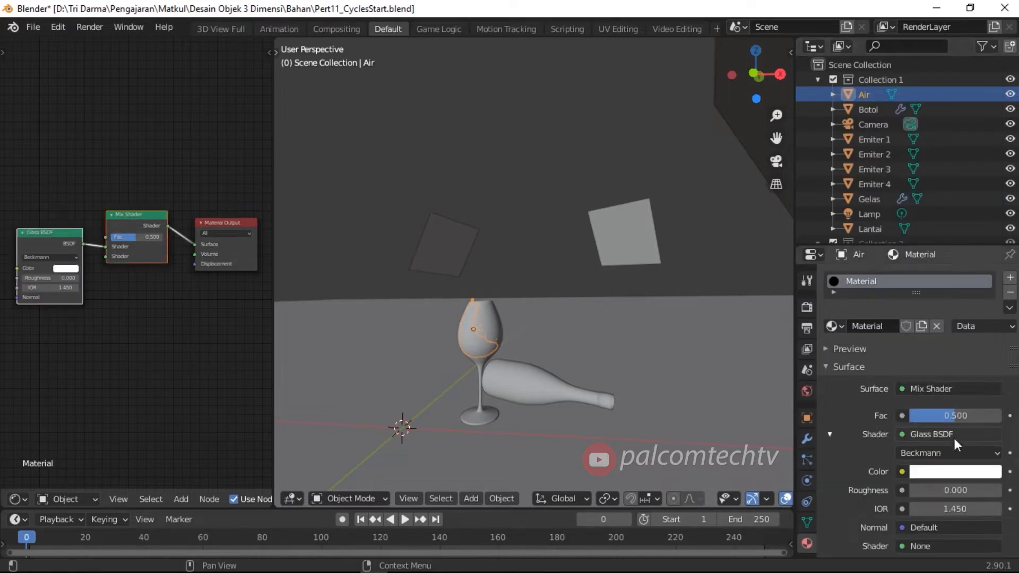
left_click(950, 509)
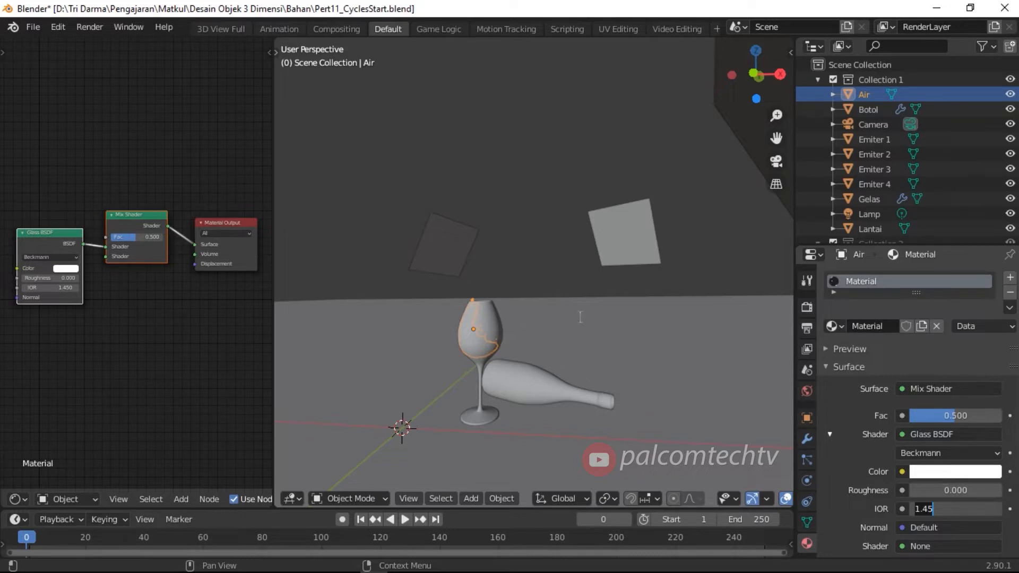
left_click(135, 213)
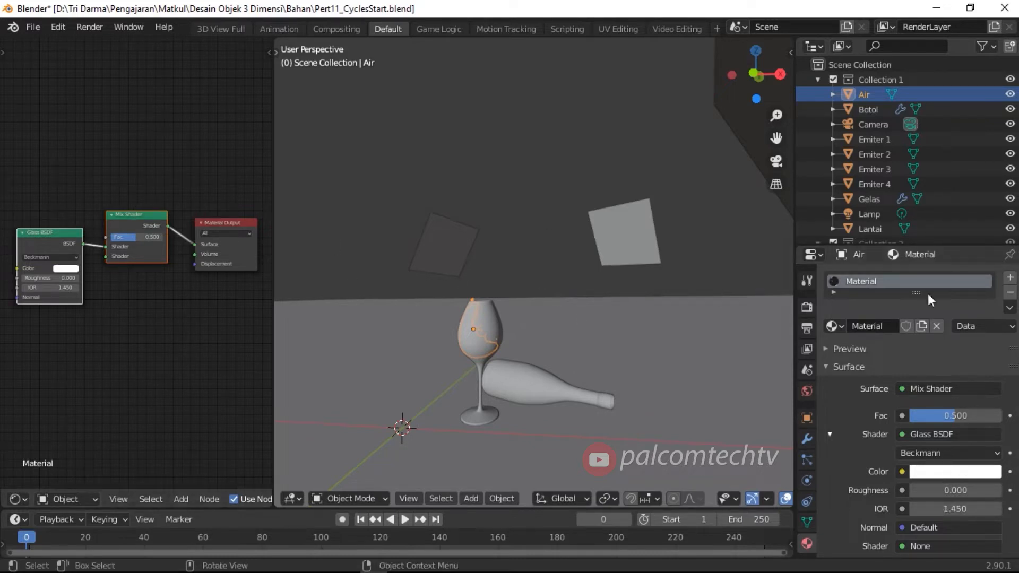
Set the Air material's surface to Glass BSDF with an IOR of 1.333
left_click(964, 390)
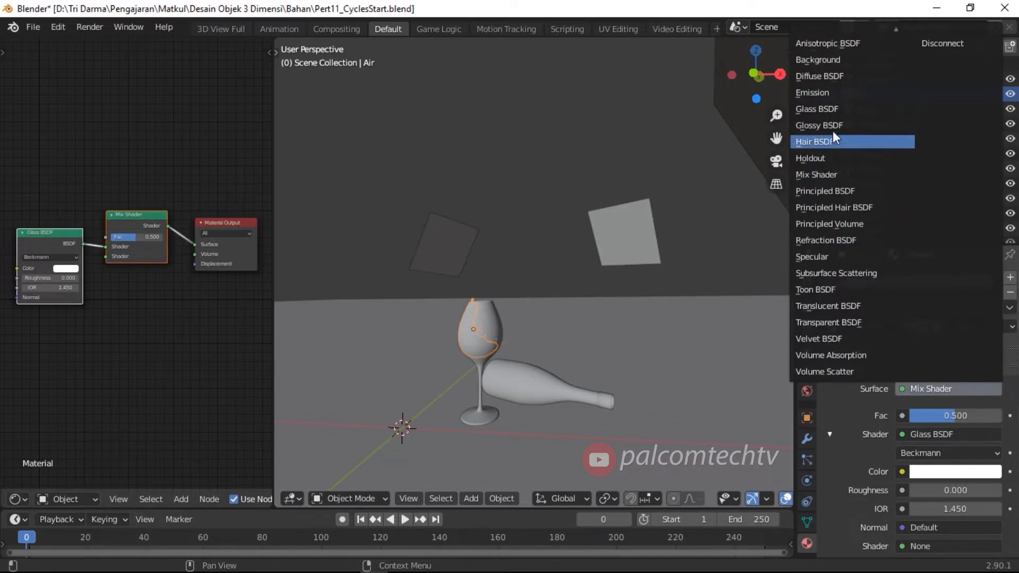
left_click(827, 109)
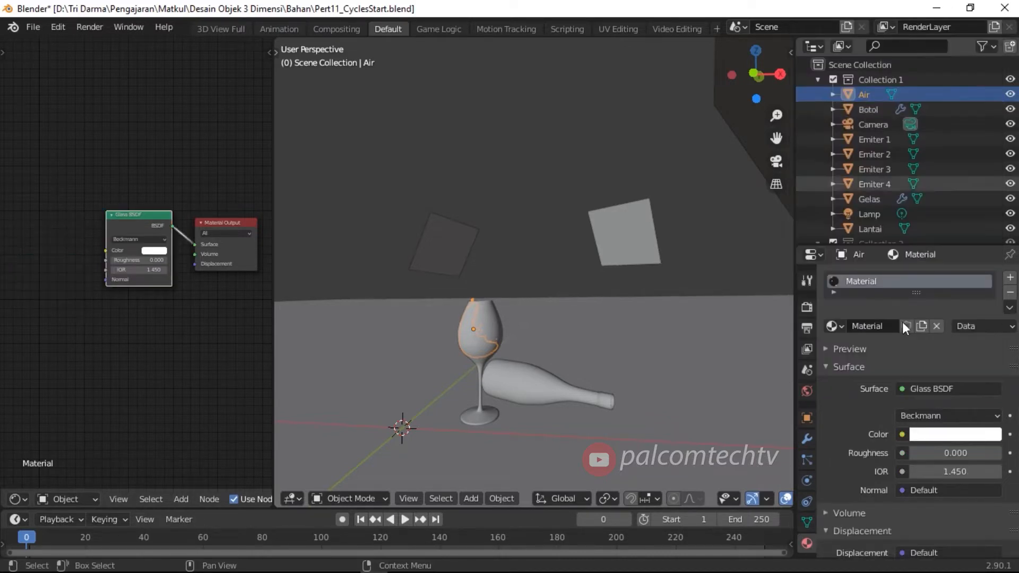
left_click(959, 469)
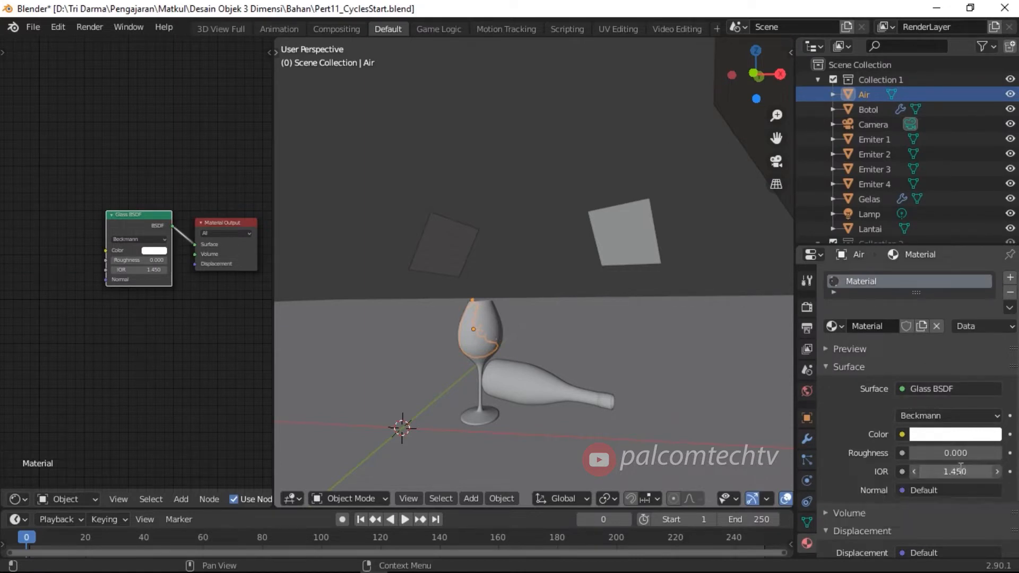
left_click(961, 469)
key("BackSpace")
key("BackSpace")
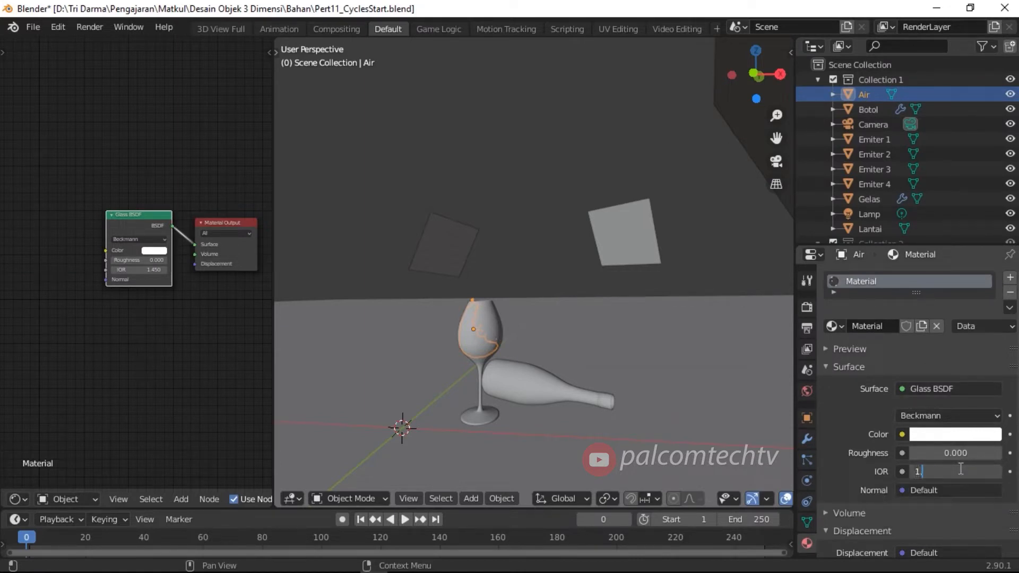
type("333")
key("BackSpace")
key("BackSpace")
key("BackSpace")
key("BackSpace")
type(".333")
key("Return")
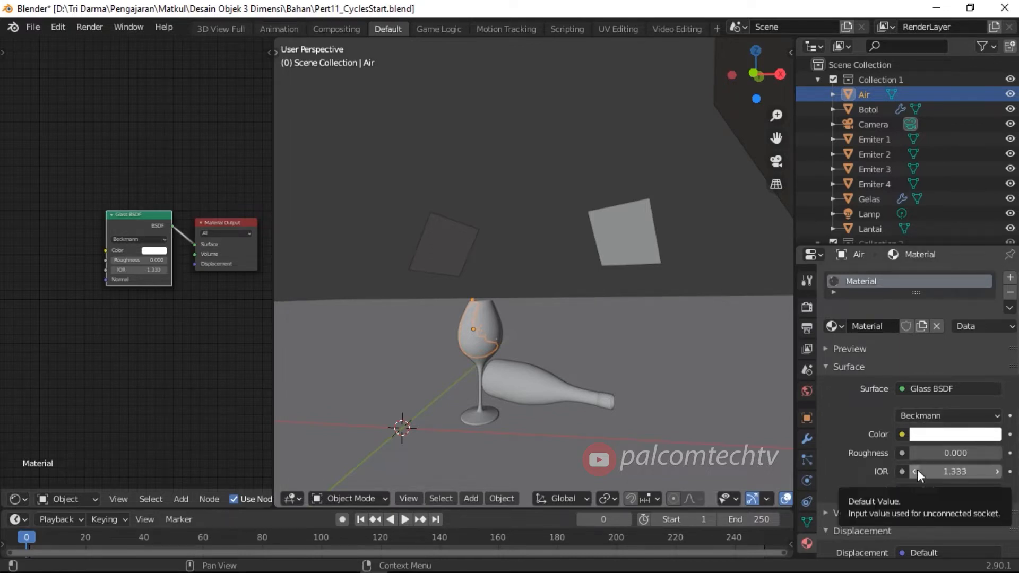
Assign a Volume Absorption shader to the Air material's volume
scroll(917, 470, "down", 1)
left_click(828, 482)
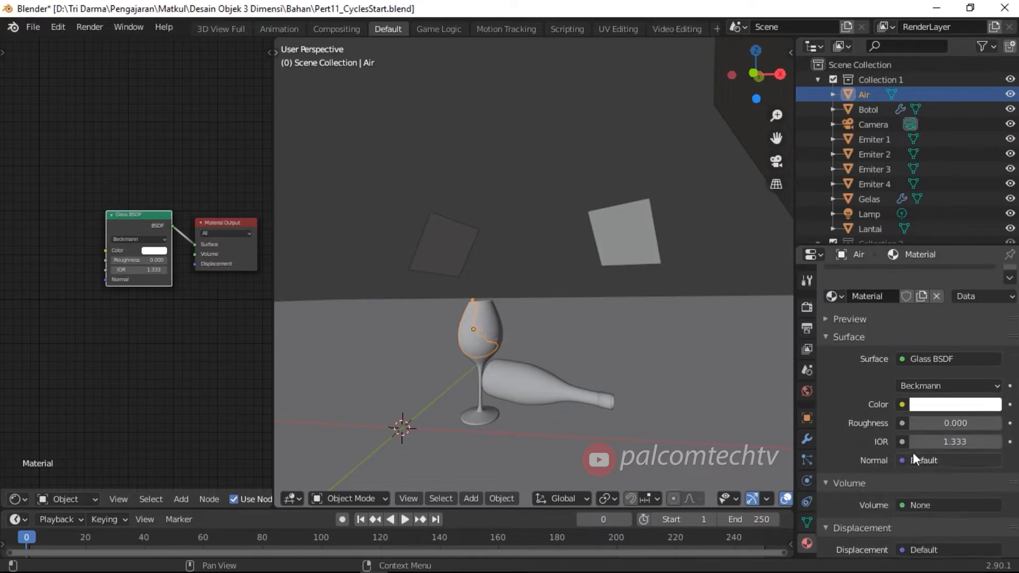
scroll(913, 452, "down", 2)
left_click(944, 448)
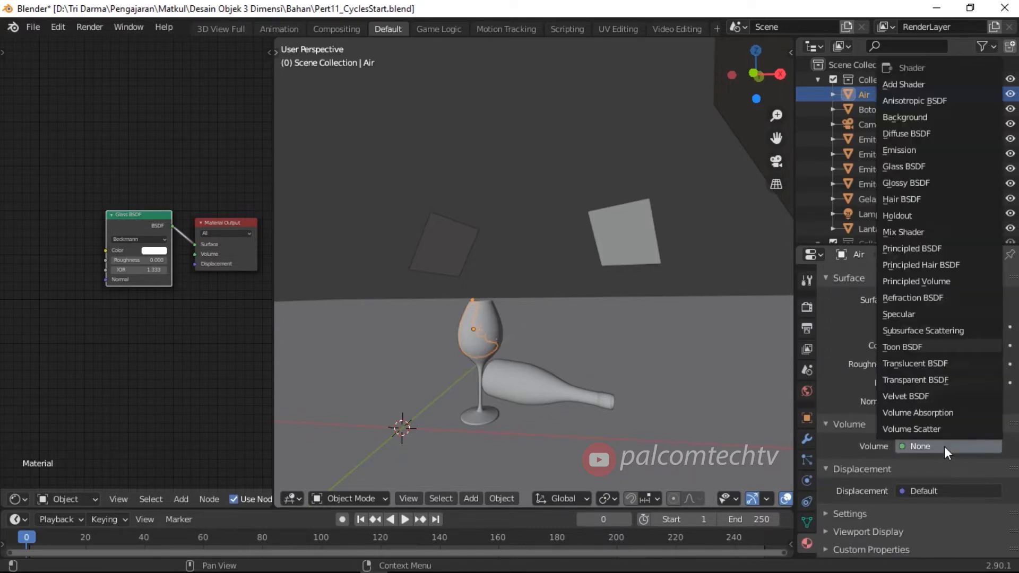
left_click(928, 414)
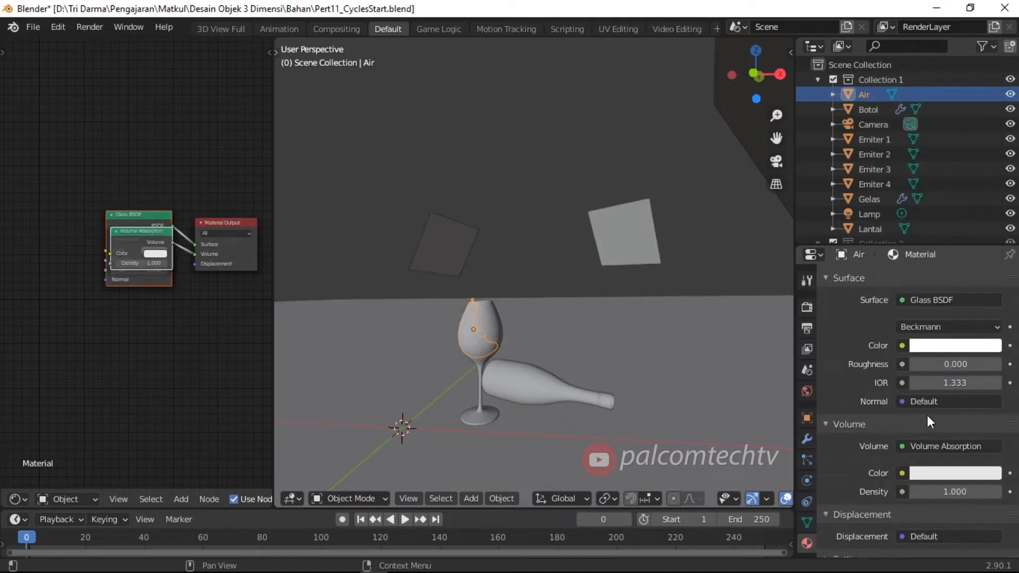
Set the Volume Absorption color to bright red and its density to 18.5
left_click(947, 473)
left_click_drag(932, 362, 923, 365)
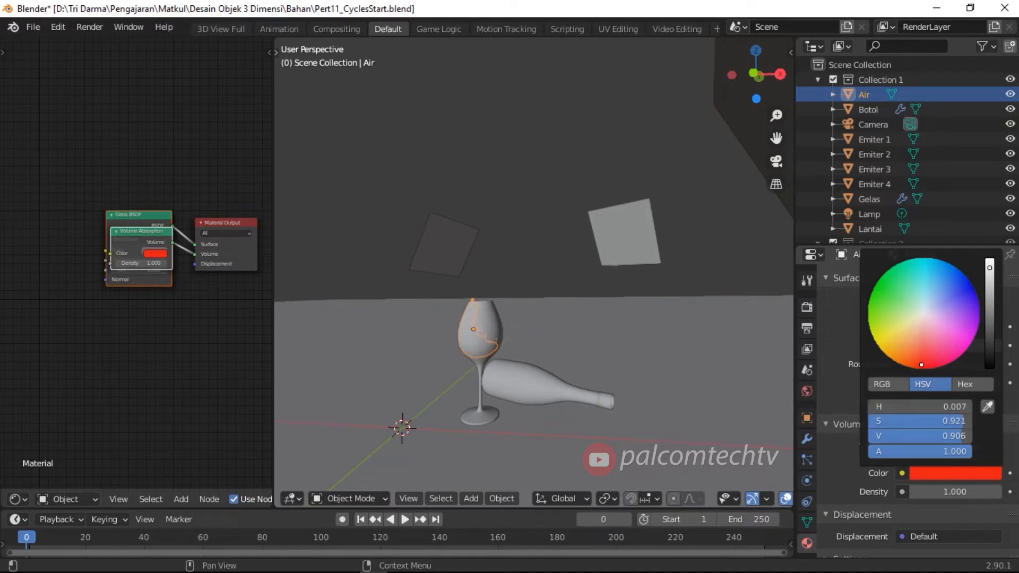
left_click_drag(989, 267, 989, 261)
left_click_drag(954, 490, 1018, 491)
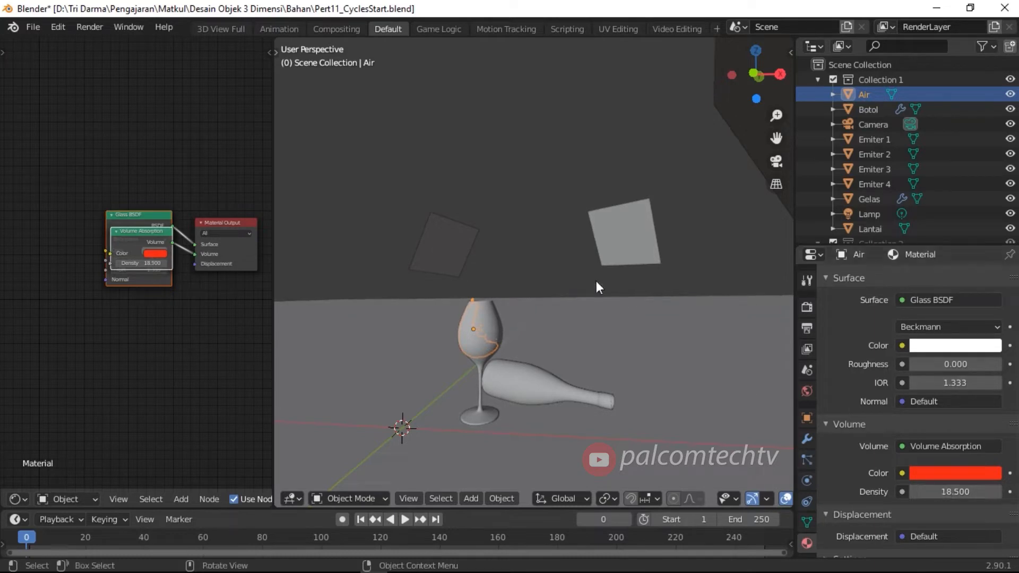
Arrange the shader nodes with Glass BSDF above Volume Absorption and Material Output beside them
left_click_drag(148, 234, 138, 239)
left_click(138, 239)
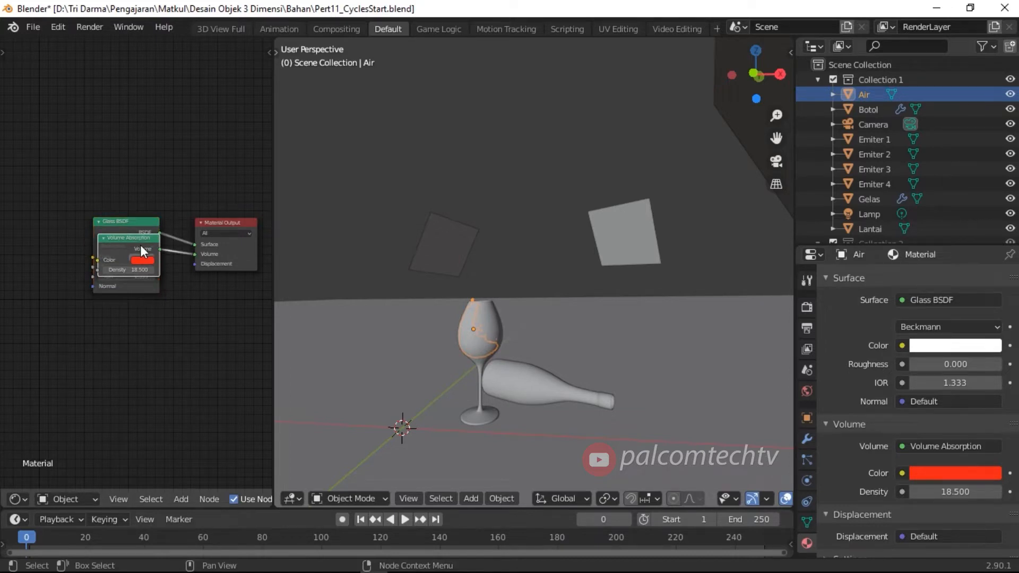
scroll(169, 256, "up", 3)
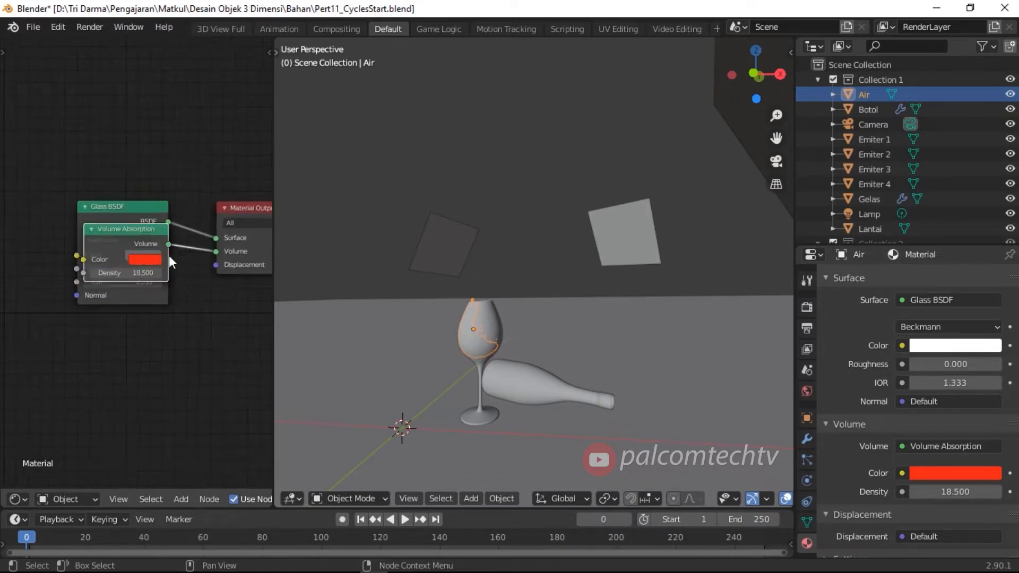
left_click_drag(144, 223, 186, 319)
left_click_drag(133, 199, 100, 160)
left_click_drag(249, 254, 189, 235)
left_click_drag(156, 317, 75, 296)
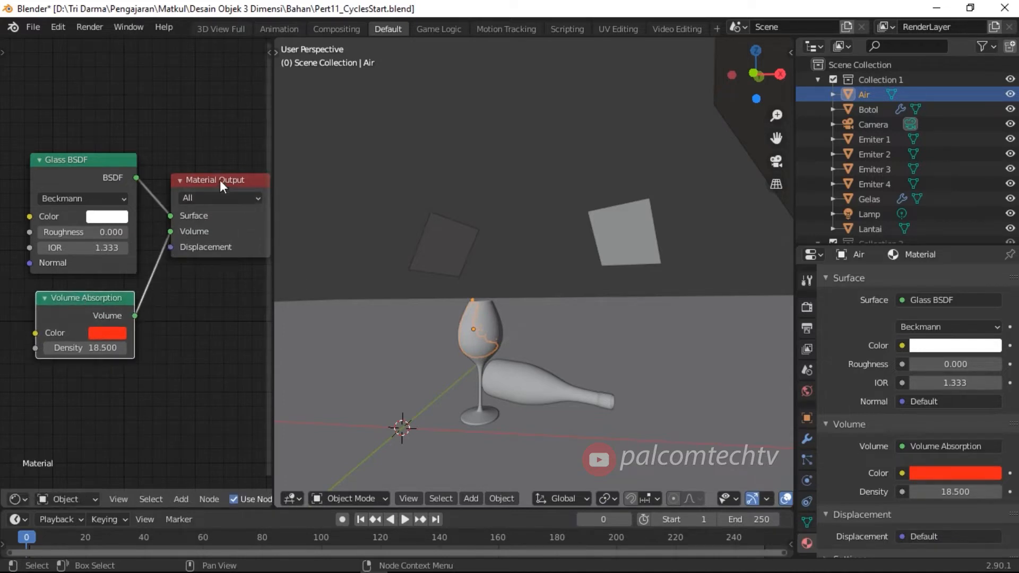
left_click_drag(220, 180, 213, 190)
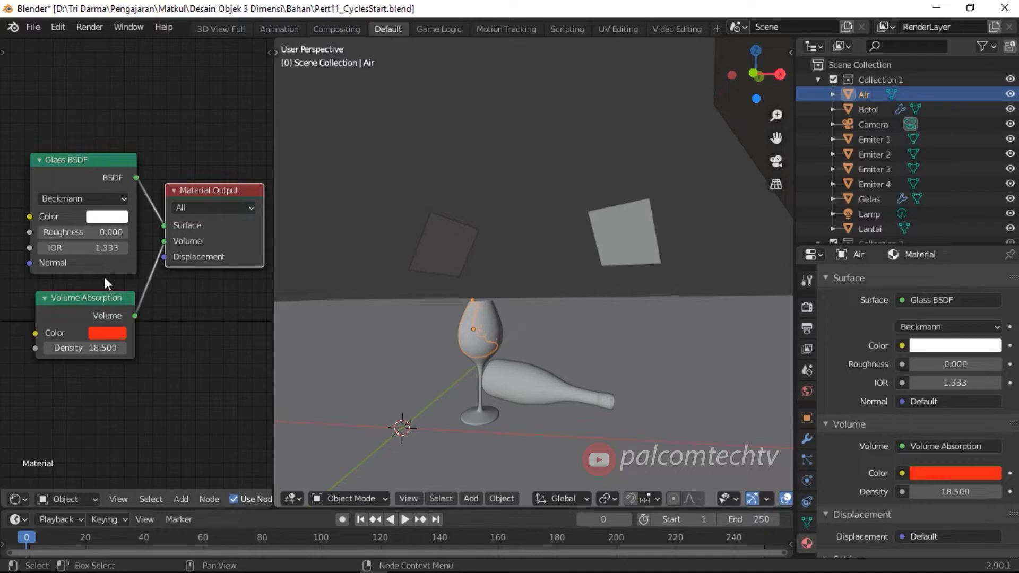
Create a new material for the Botol object and set its surface to Mix Shader
left_click(499, 320)
left_click(517, 380)
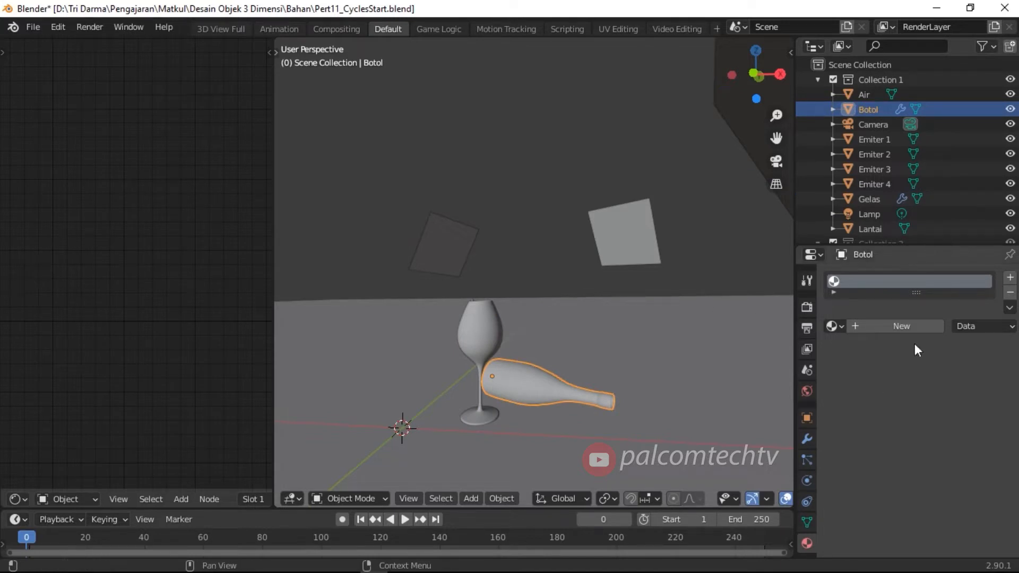
left_click(903, 327)
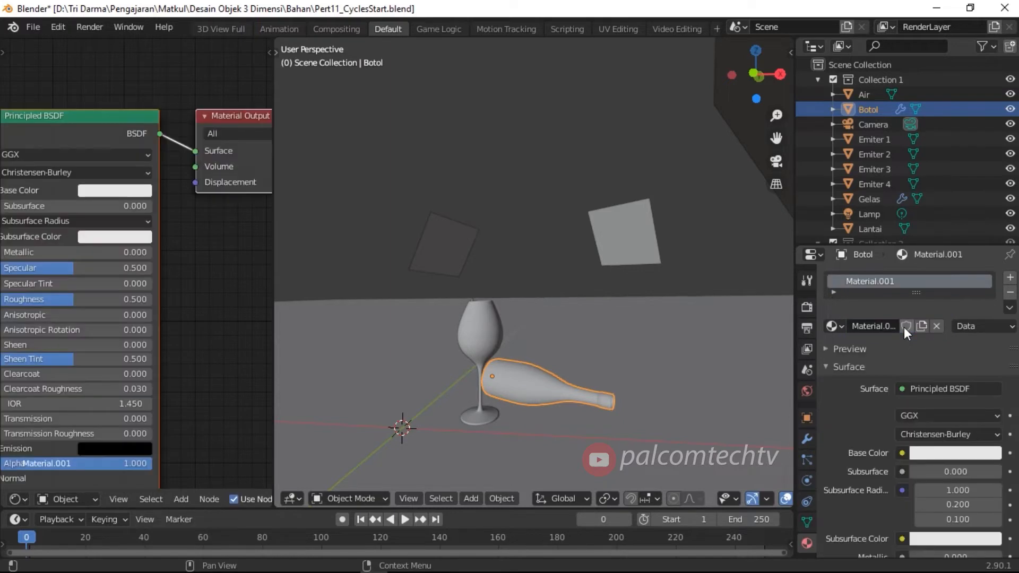
key("Home")
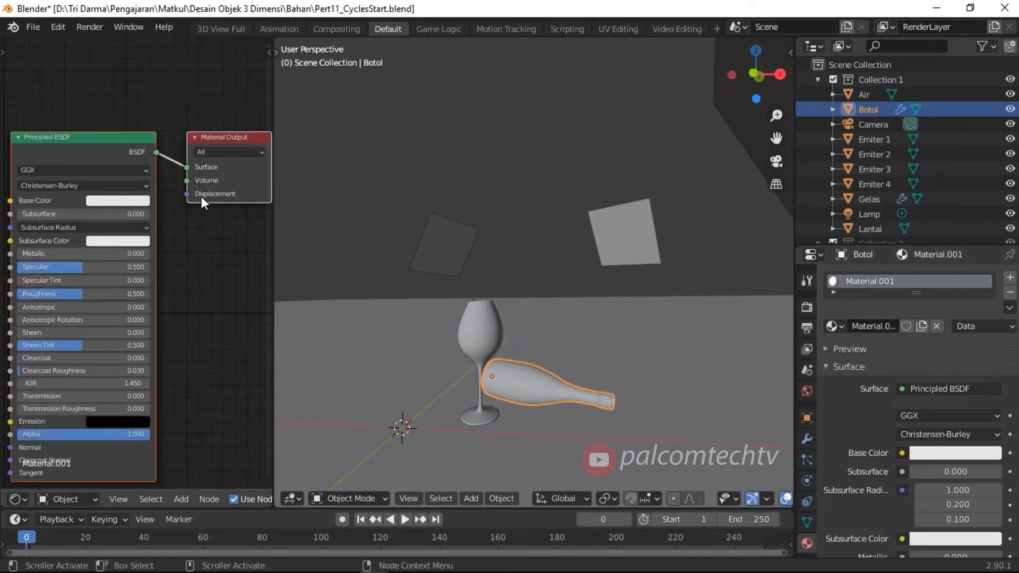
left_click(935, 386)
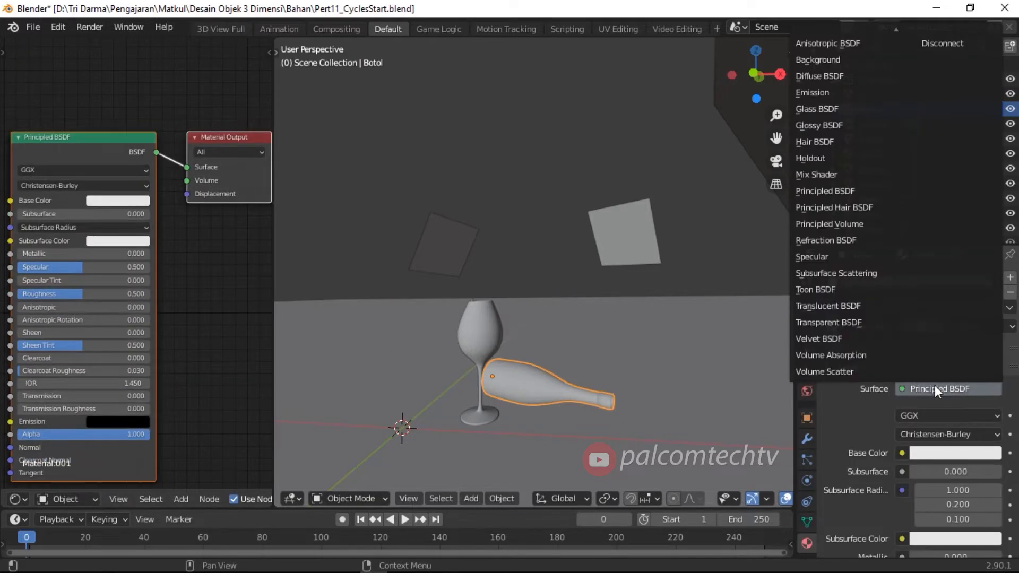
left_click(833, 178)
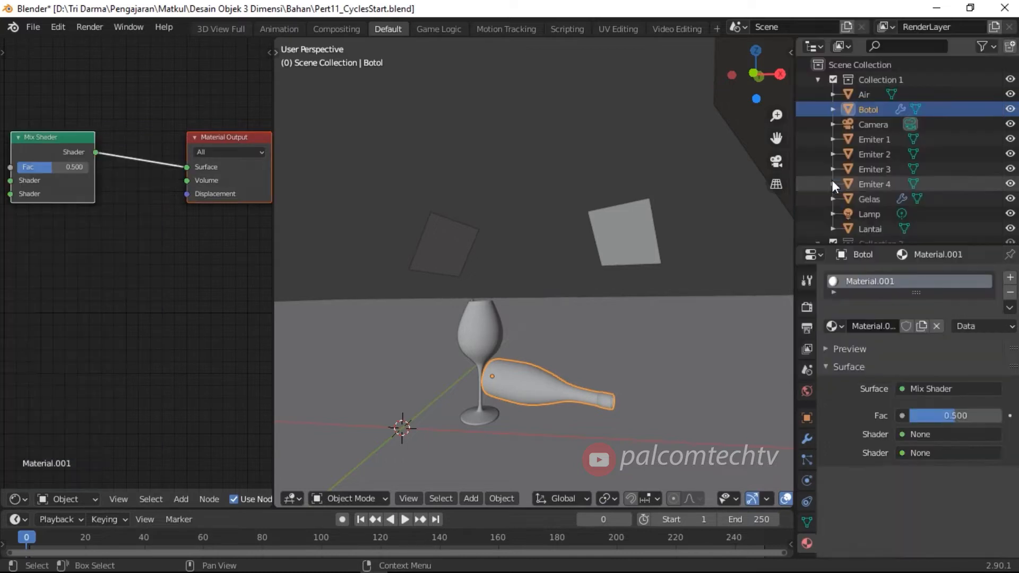
Move the Mix Shader and Material Output nodes closer together, leaving room for input nodes beside the Mix Shader
left_click_drag(79, 137, 136, 151)
left_click_drag(225, 143, 201, 166)
left_click(123, 152)
left_click_drag(122, 152, 109, 154)
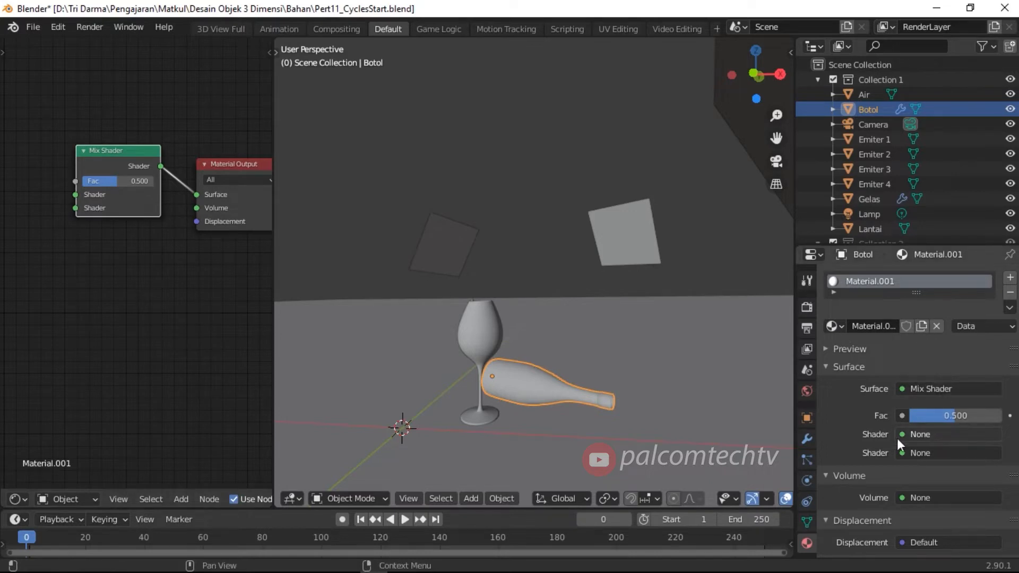
Assign a Glass BSDF to the Mix Shader's first shader input and bring its node fully into the node layout
left_click(936, 432)
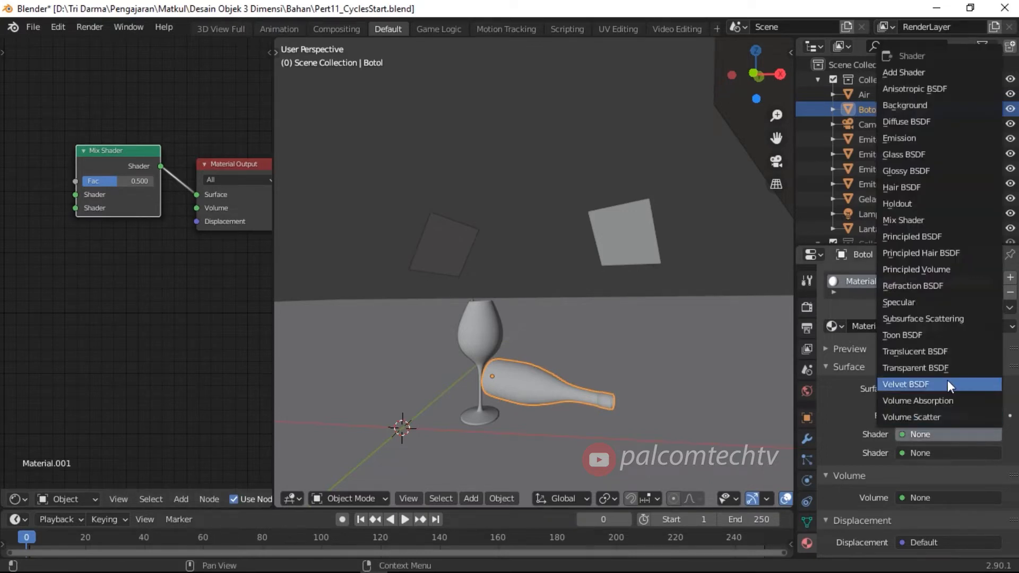
left_click(906, 160)
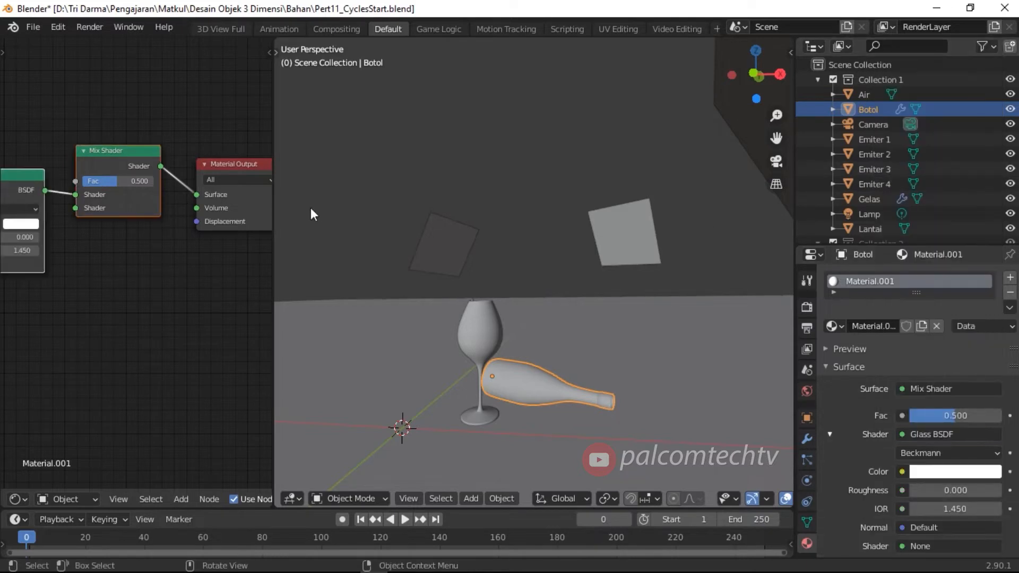
scroll(77, 176, "down", 2)
left_click_drag(31, 189, 52, 186)
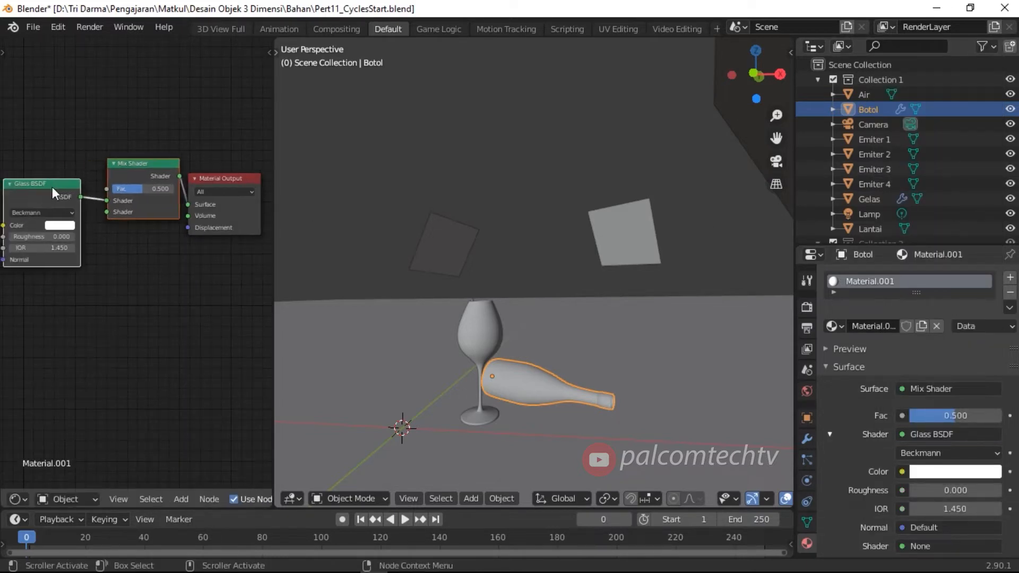
Line up the Glass BSDF, Mix Shader and Material Output nodes in a row and set the glass IOR to 2.85
left_click_drag(152, 172, 134, 245)
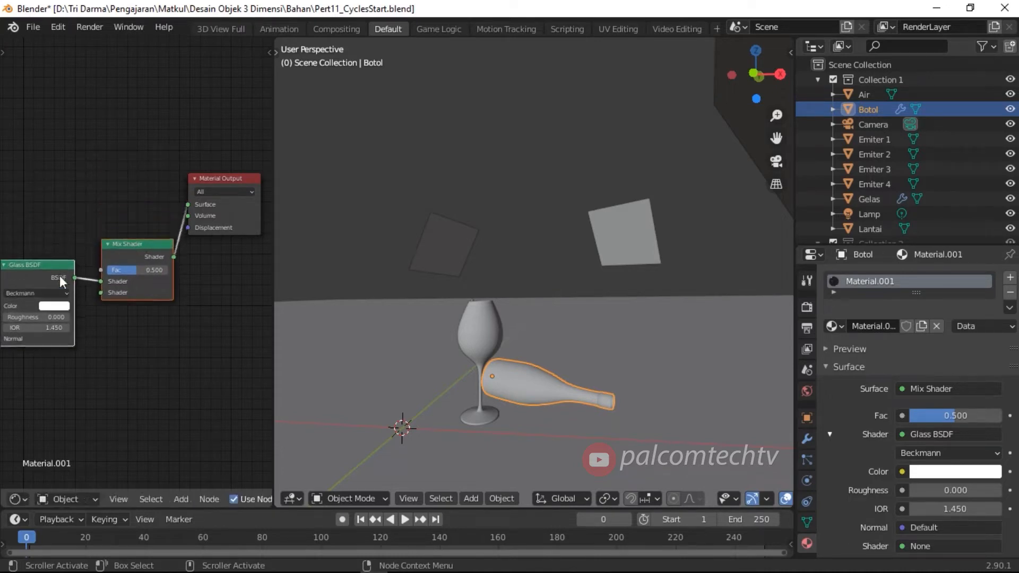
left_click_drag(34, 266, 40, 238)
left_click_drag(116, 243, 111, 239)
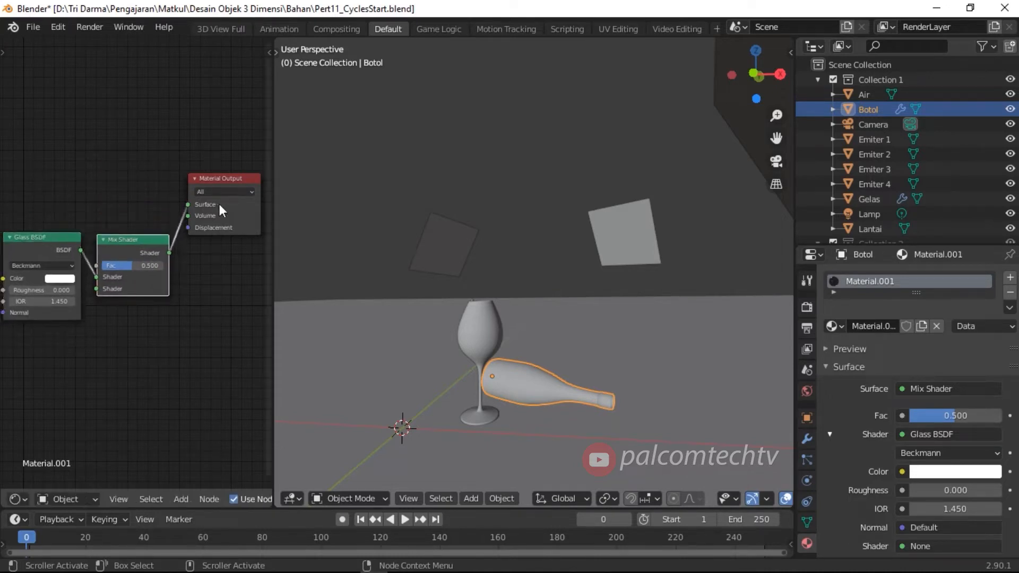
left_click_drag(223, 181, 224, 259)
left_click_drag(136, 241, 138, 251)
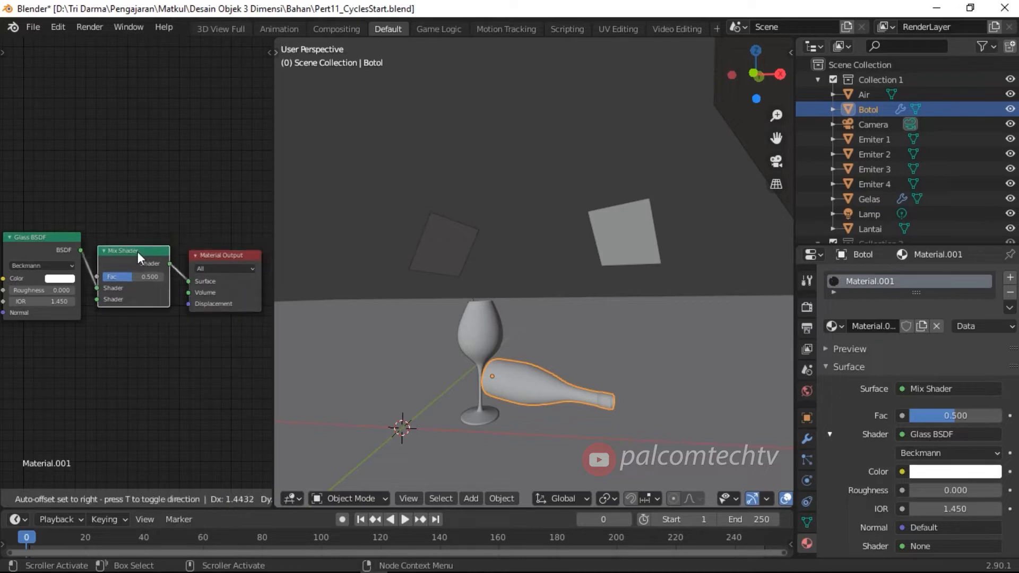
left_click(34, 236)
left_click_drag(34, 237, 34, 228)
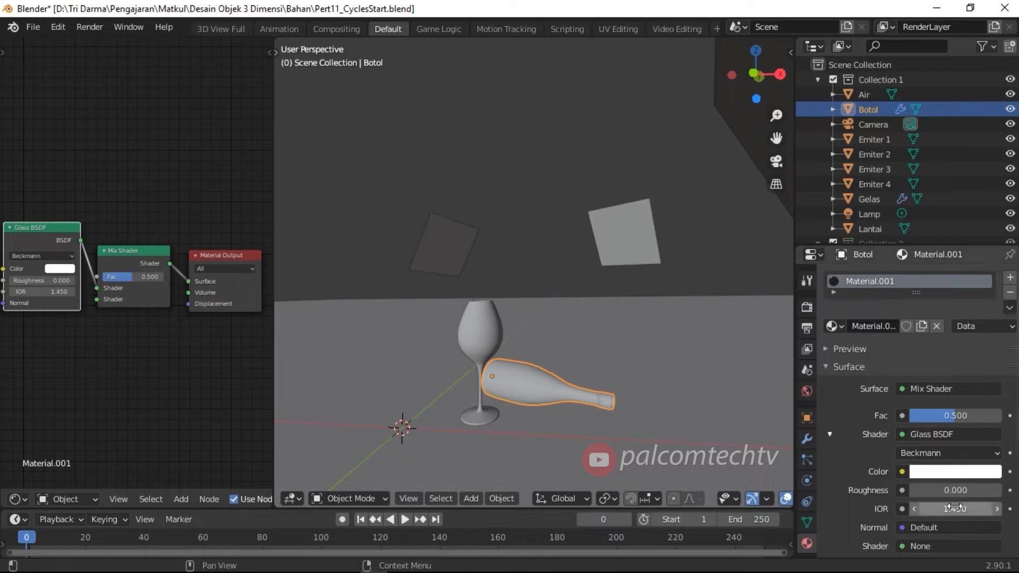
left_click_drag(957, 508, 979, 508)
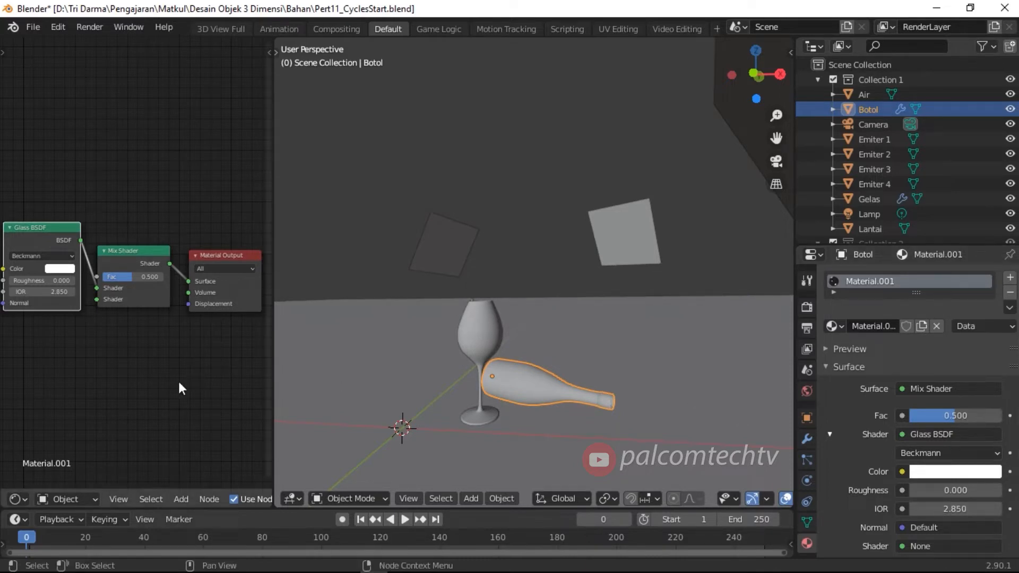
Add a Fresnel input node above the Glass BSDF node in the bottle's material
left_click(184, 498)
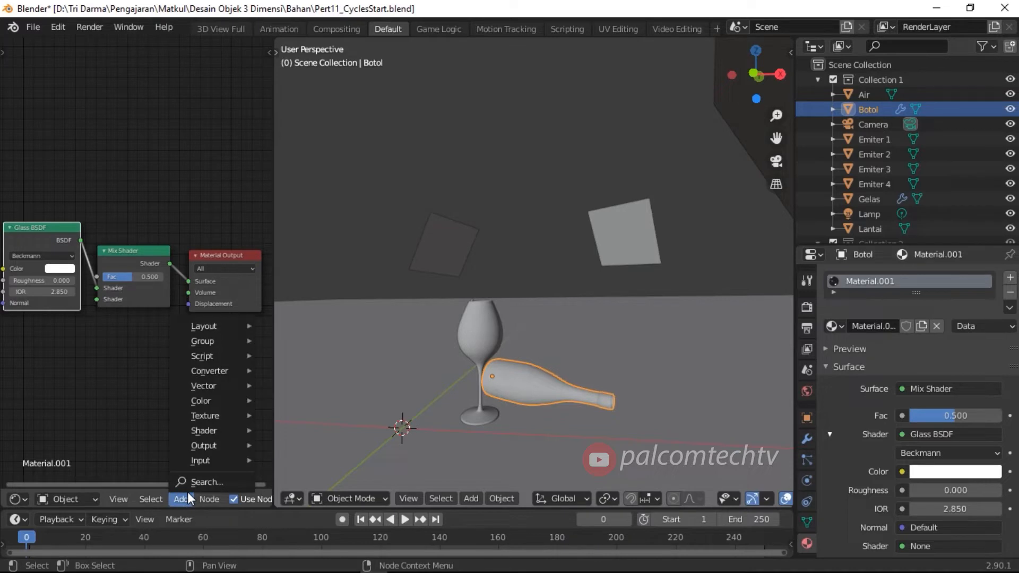
mouse_move(215, 461)
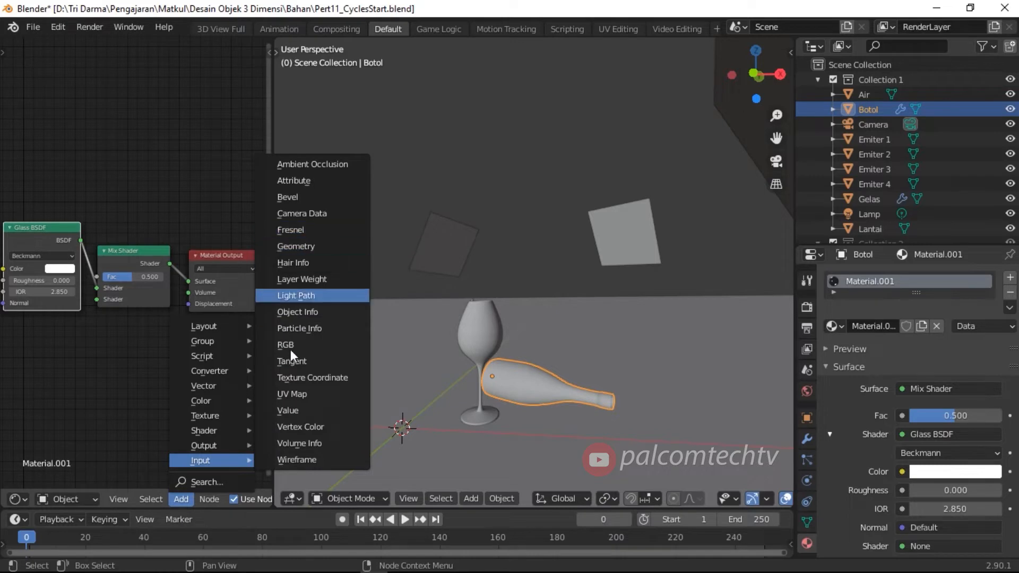
left_click(300, 229)
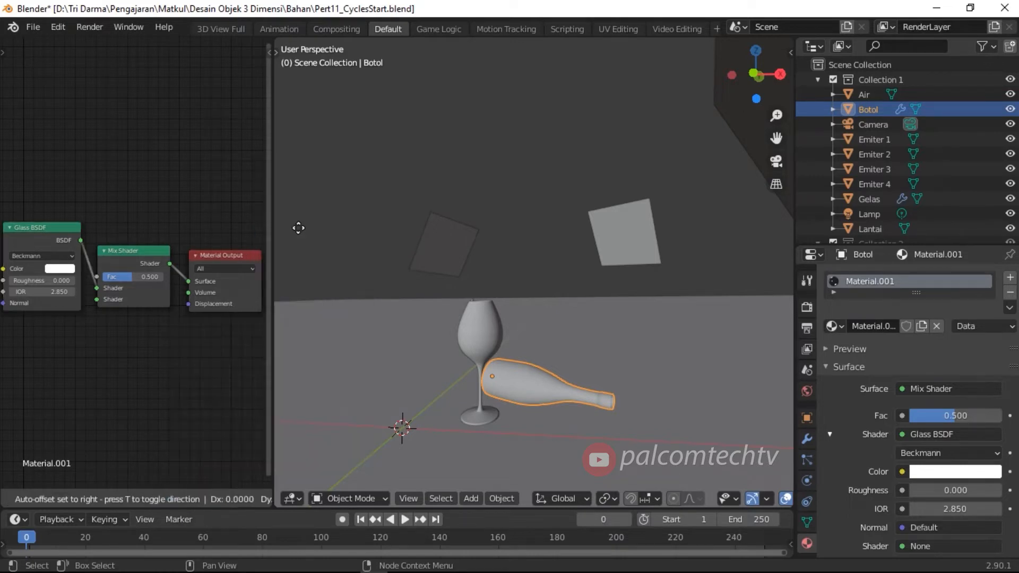
left_click(42, 138)
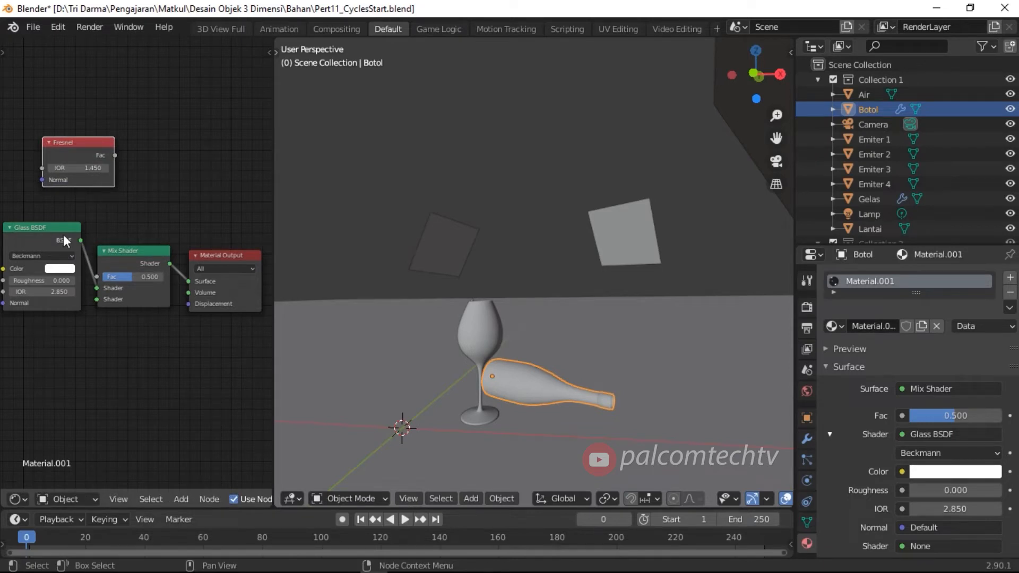
Connect the Fresnel output to the Mix Shader's Fac input and stack the Fresnel node above Glass BSDF
left_click_drag(54, 234, 55, 295)
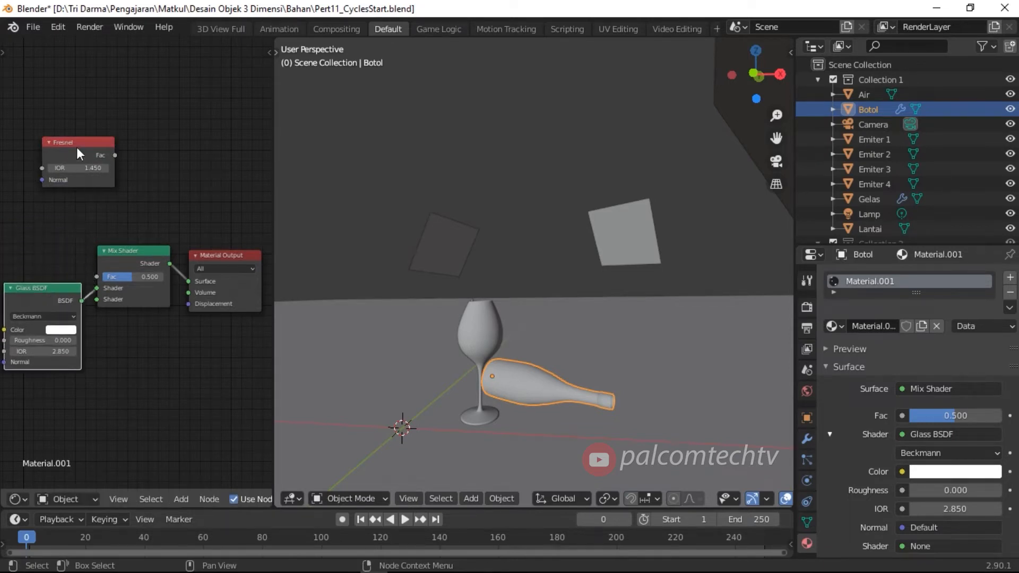
left_click_drag(79, 144, 97, 276)
left_click_drag(53, 196, 55, 223)
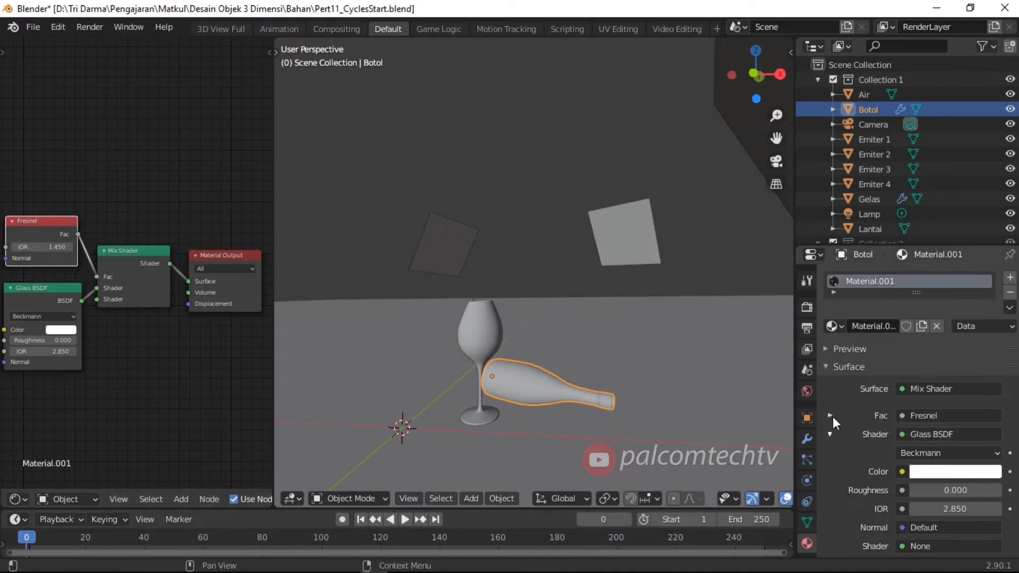
Set the Fresnel node's IOR to 3.05 and place the node just above Glass BSDF
left_click(56, 244)
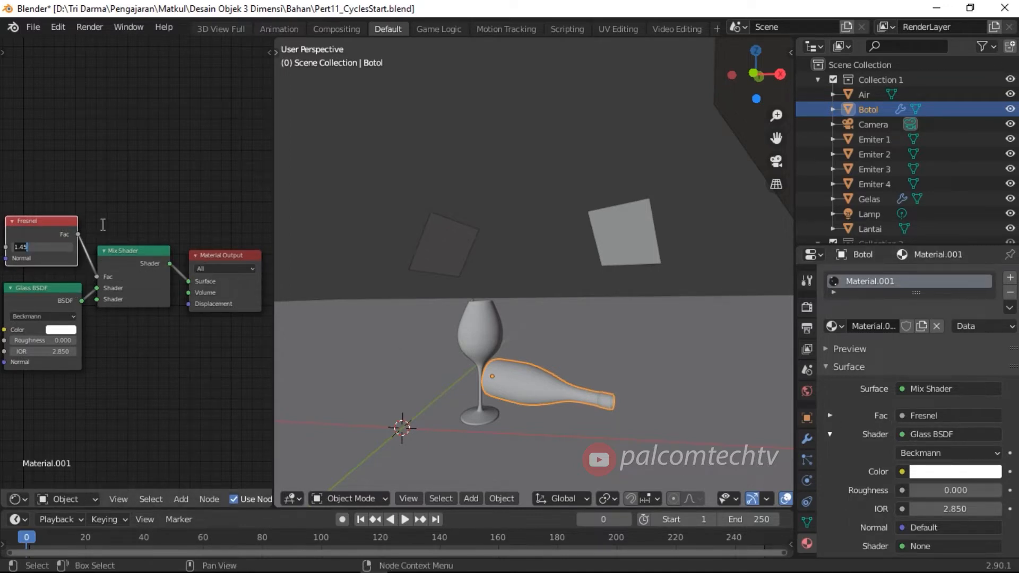
type("2.85")
key("Return")
left_click_drag(56, 246, 61, 247)
left_click_drag(54, 220, 54, 228)
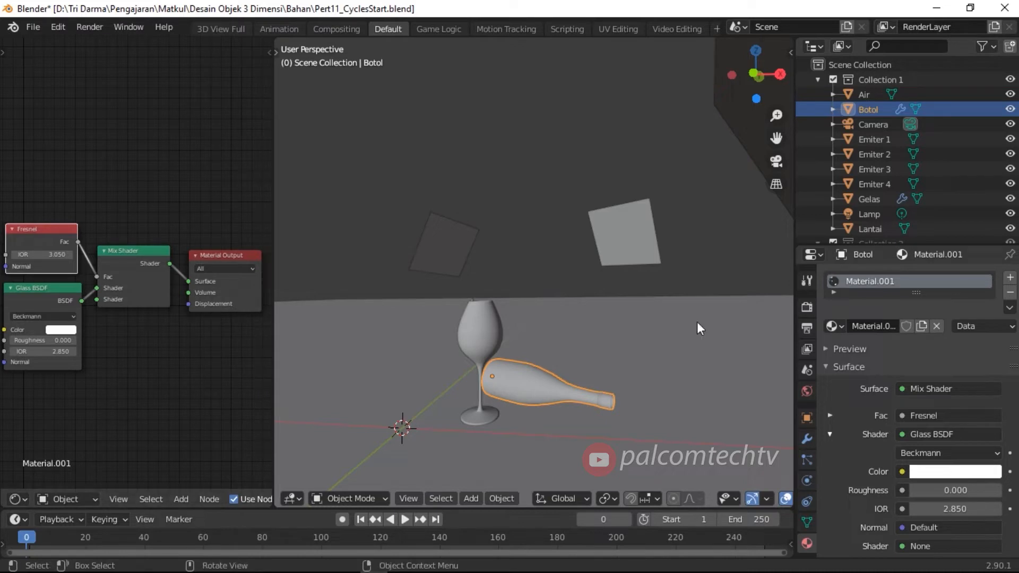
Assign a Volume Absorption shader to the volume of the bottle's material
scroll(922, 466, "down", 5)
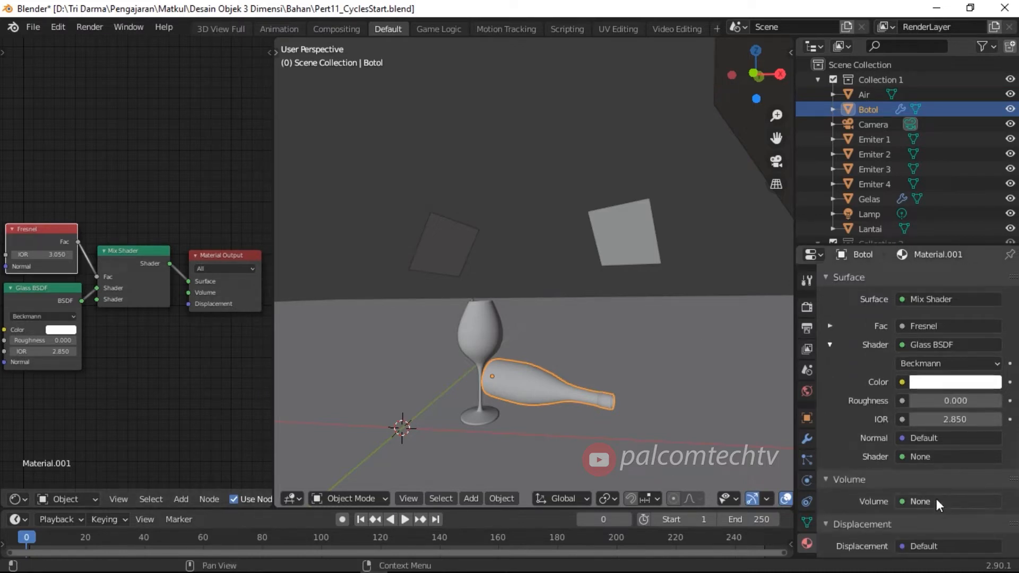
left_click(936, 501)
left_click(929, 470)
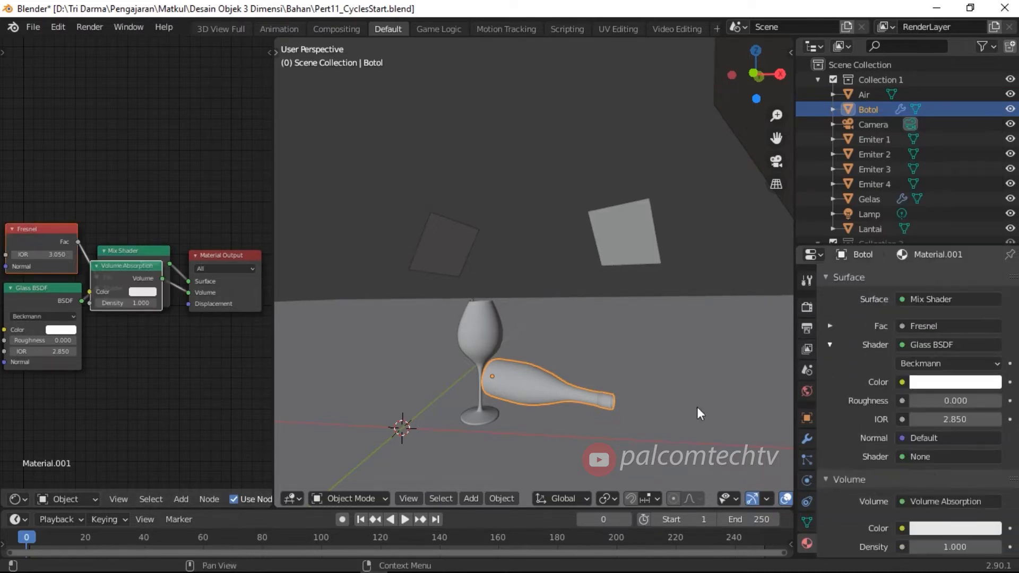
Set the bottle's Volume Absorption color to a saturated bright red
left_click(947, 529)
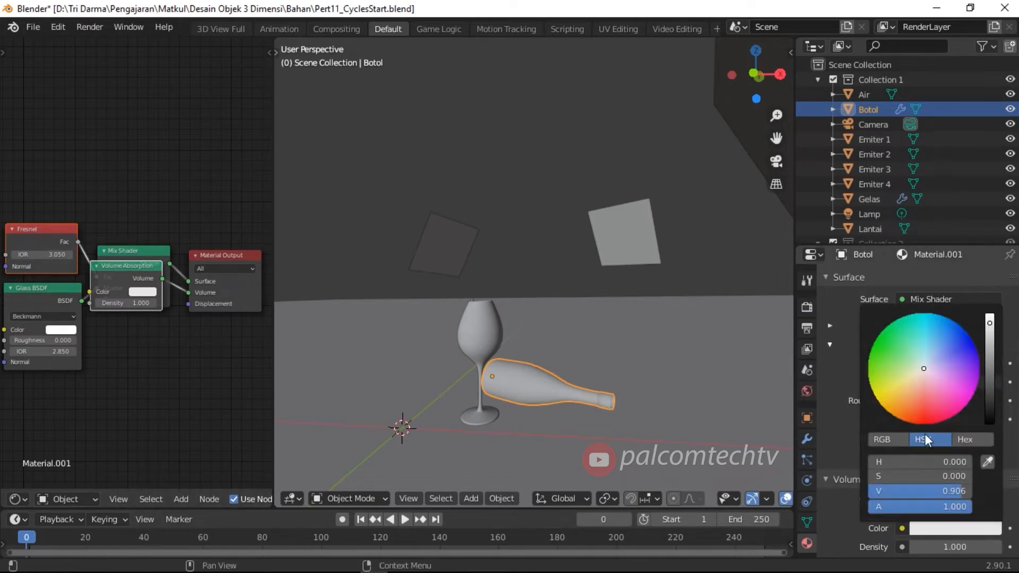
left_click(921, 420)
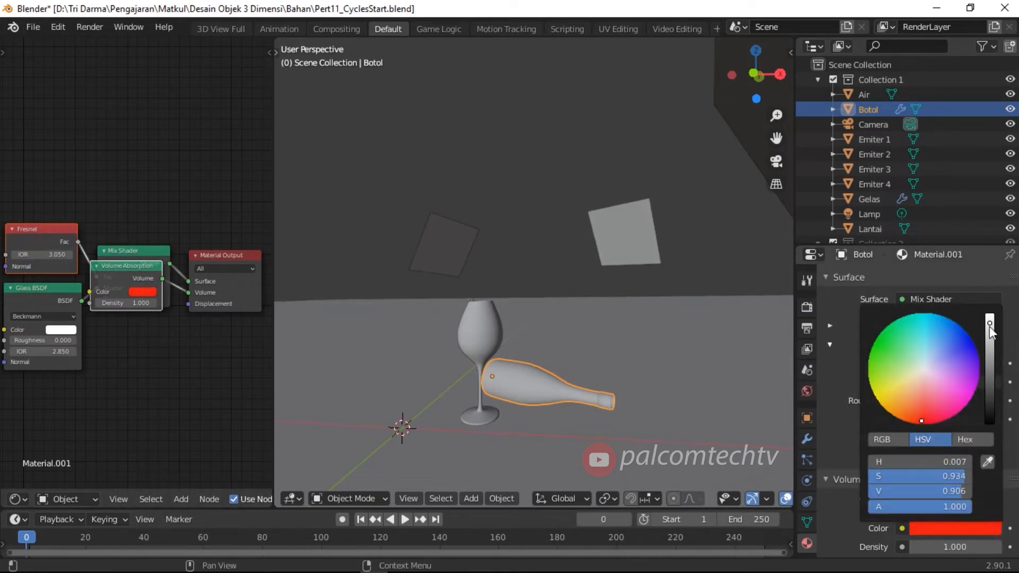
left_click_drag(989, 326, 989, 323)
left_click_drag(927, 416, 925, 422)
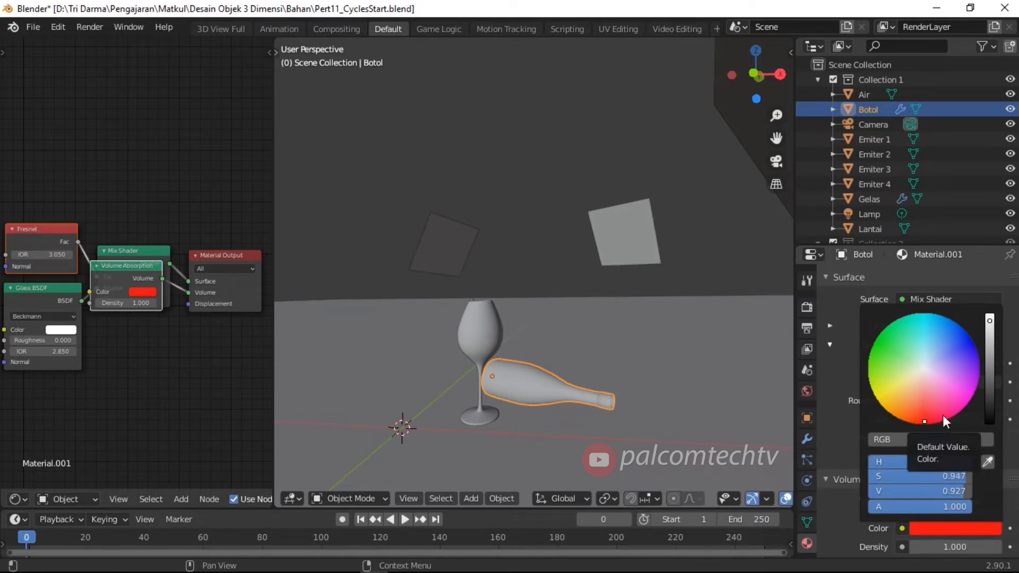
left_click_drag(988, 326, 989, 322)
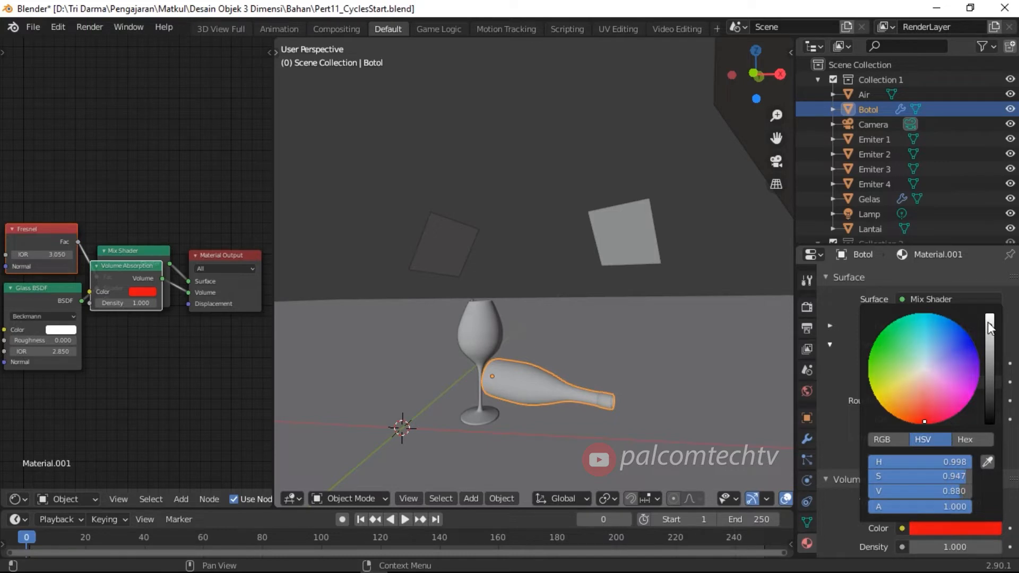
left_click(992, 324)
left_click_drag(919, 416, 923, 421)
Set the Volume Absorption density to 26.5 and place its node below the Mix Shader
left_click_drag(946, 547, 1017, 548)
left_click(147, 265)
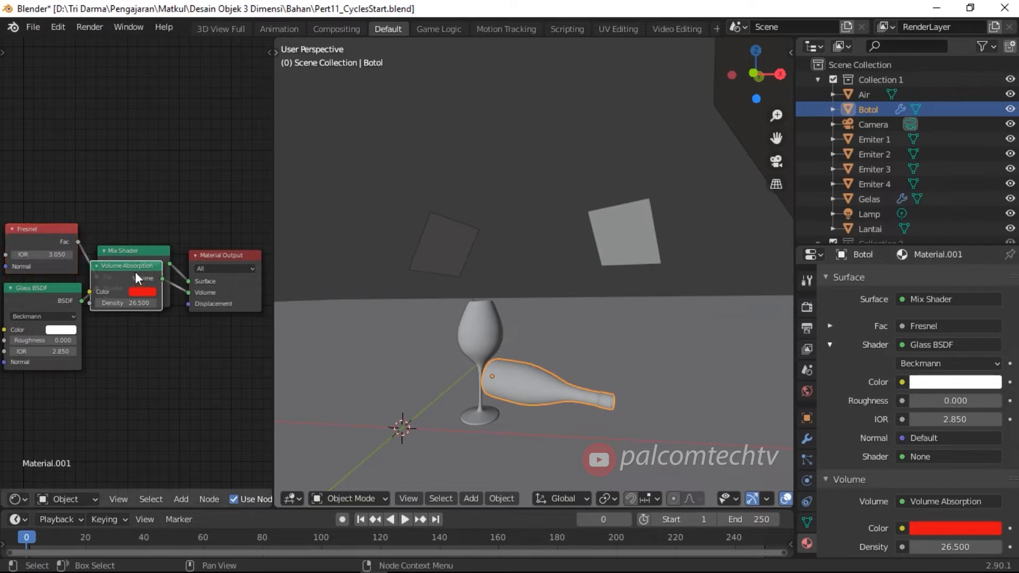
left_click_drag(135, 272, 151, 332)
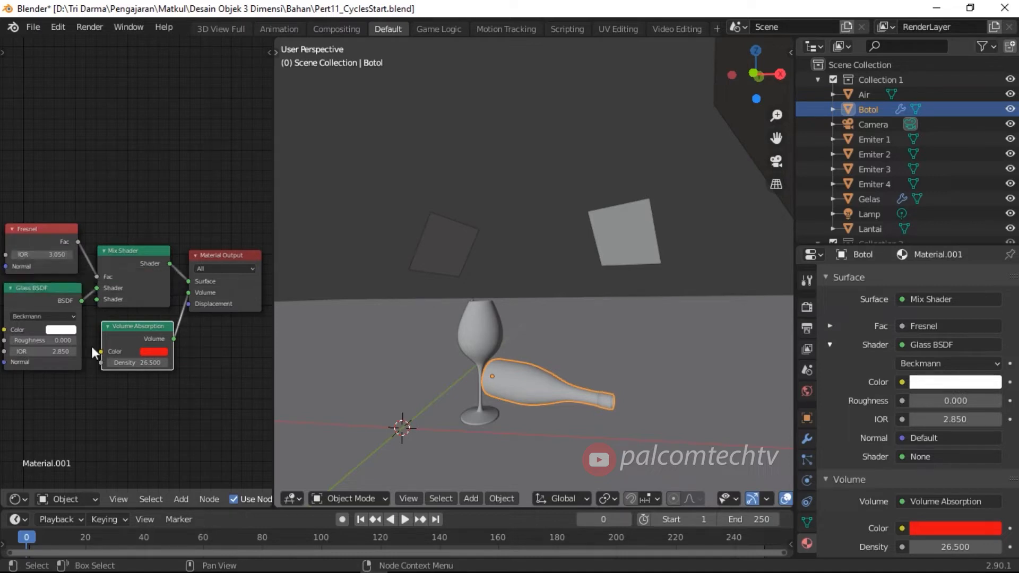
Create a new material for the Emiter 1 plane
middle_click_drag(485, 139, 555, 228)
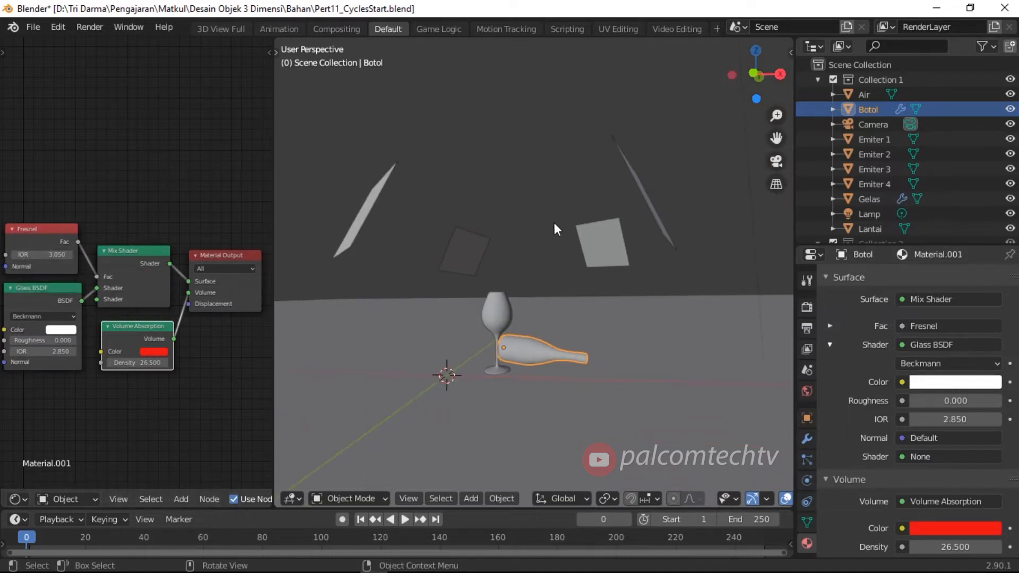
left_click(365, 219)
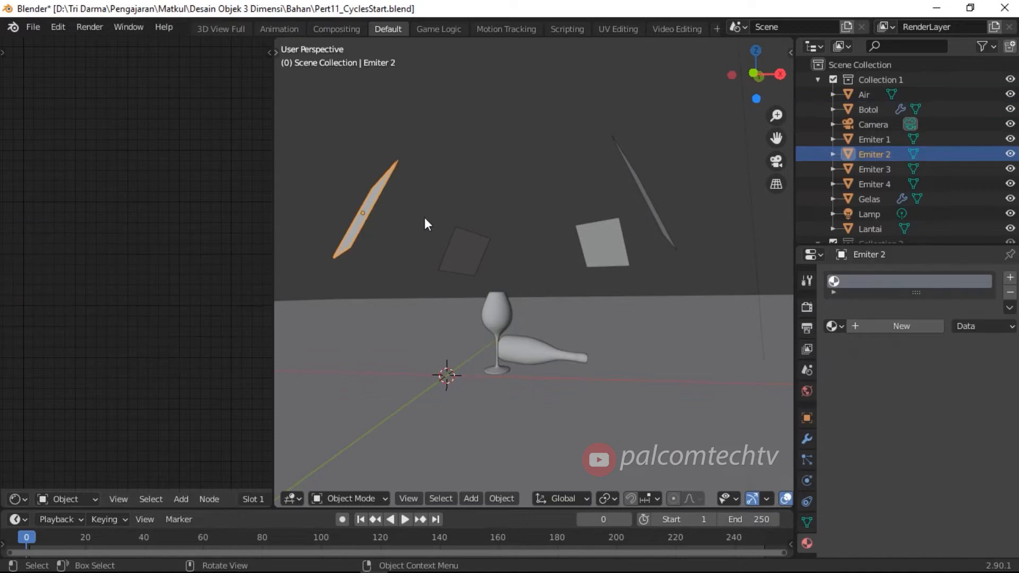
left_click(644, 209)
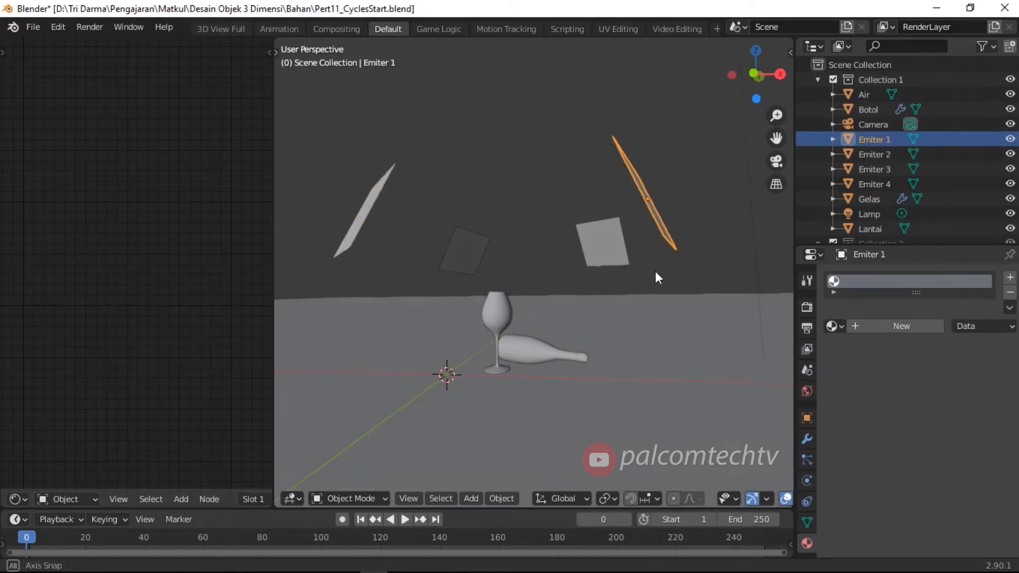
middle_click_drag(655, 270, 658, 271)
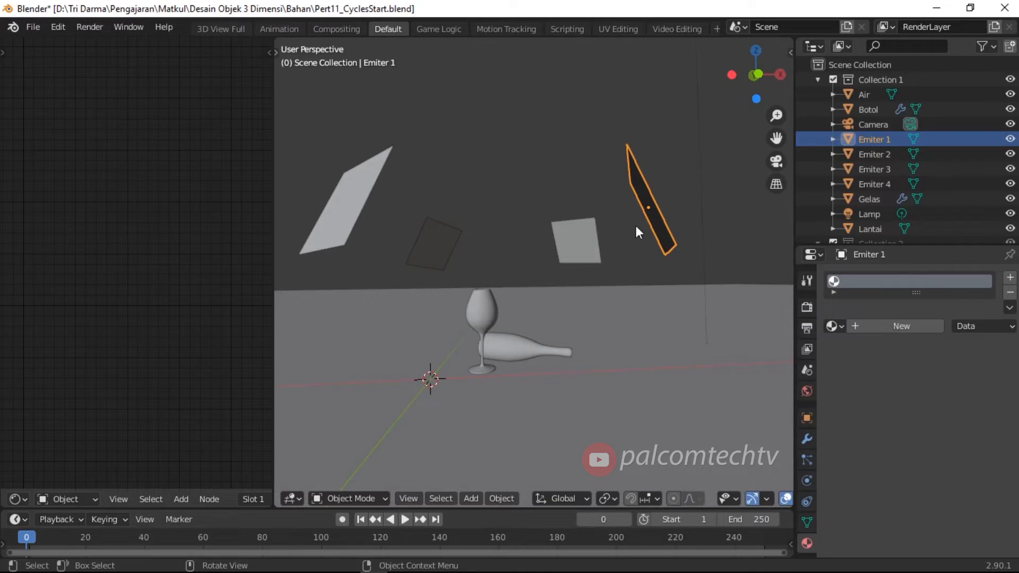
left_click(903, 330)
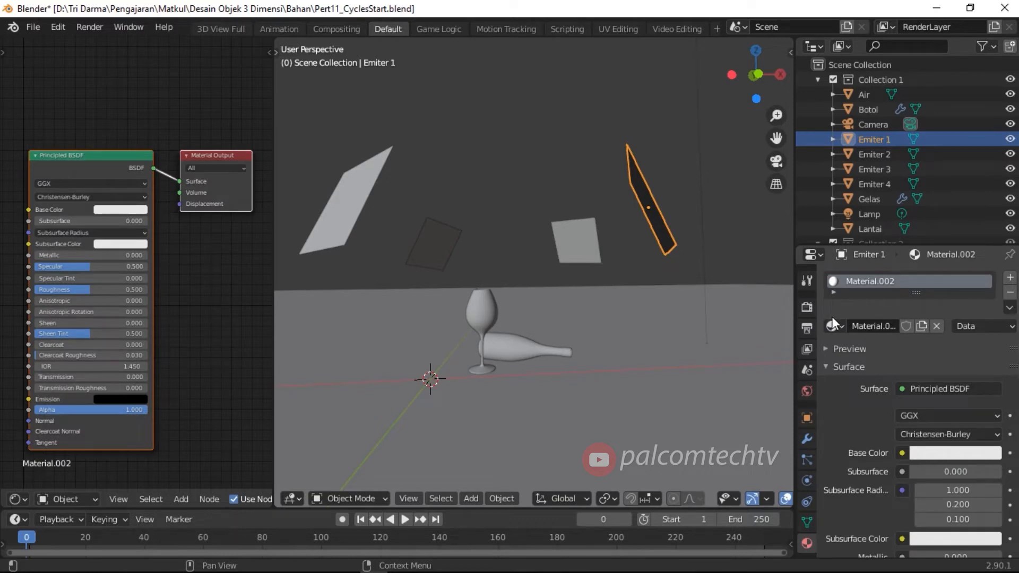
Change the Emiter 1 material's surface to an Emission shader with a strength of 4.1
left_click(934, 389)
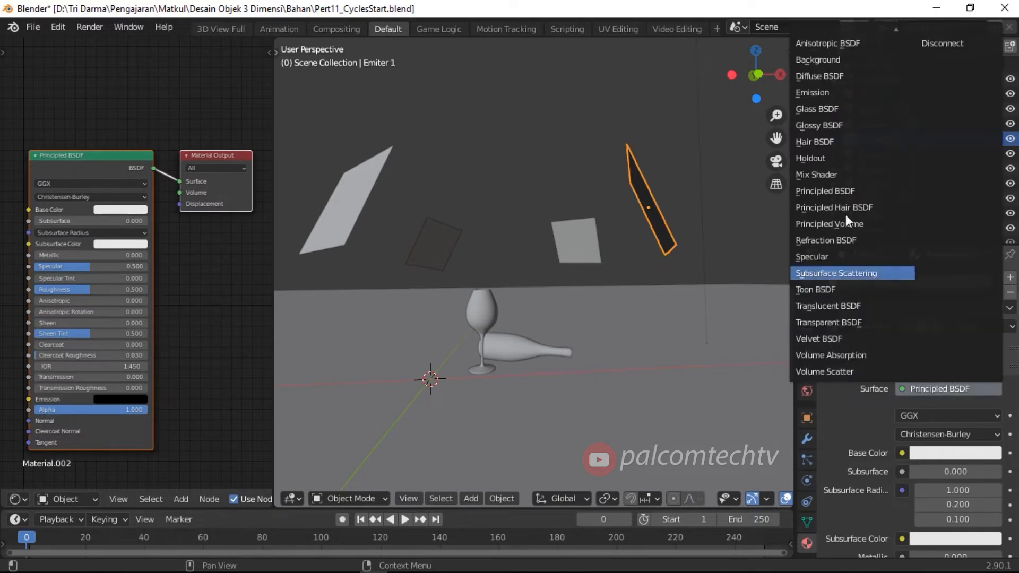
left_click(826, 95)
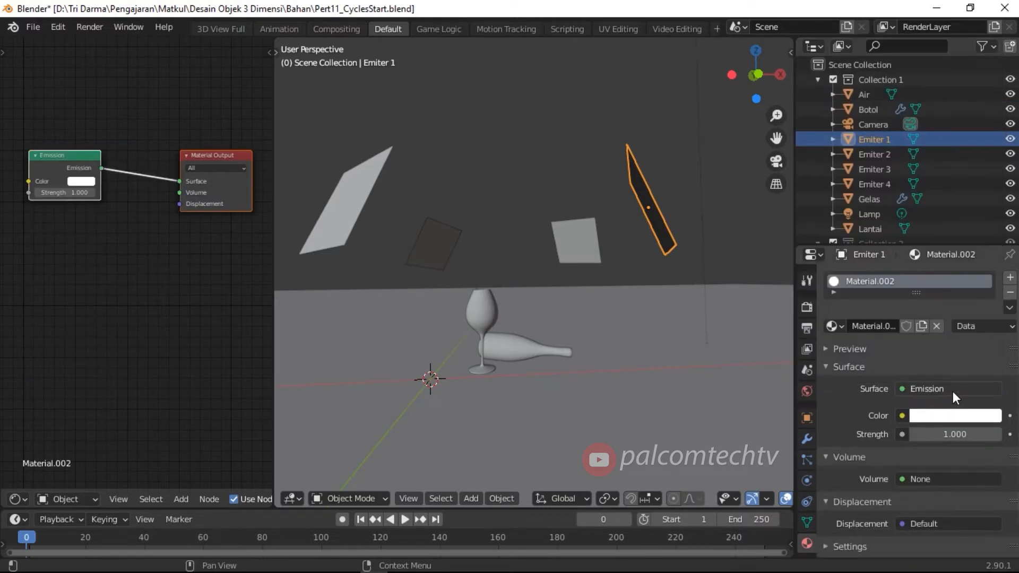
mouse_move(954, 437)
left_mouse_down()
mouse_move(985, 438)
mouse_move(951, 435)
left_mouse_up()
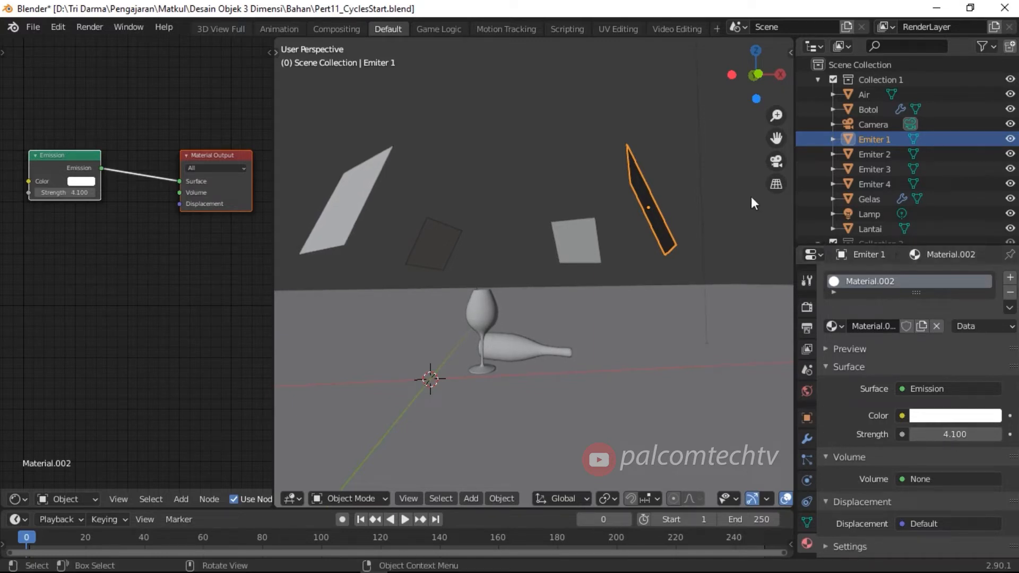
Assign the existing emission material Material.002 to the Emiter 2, Emiter 4 and Emiter 3 planes
left_click(344, 191)
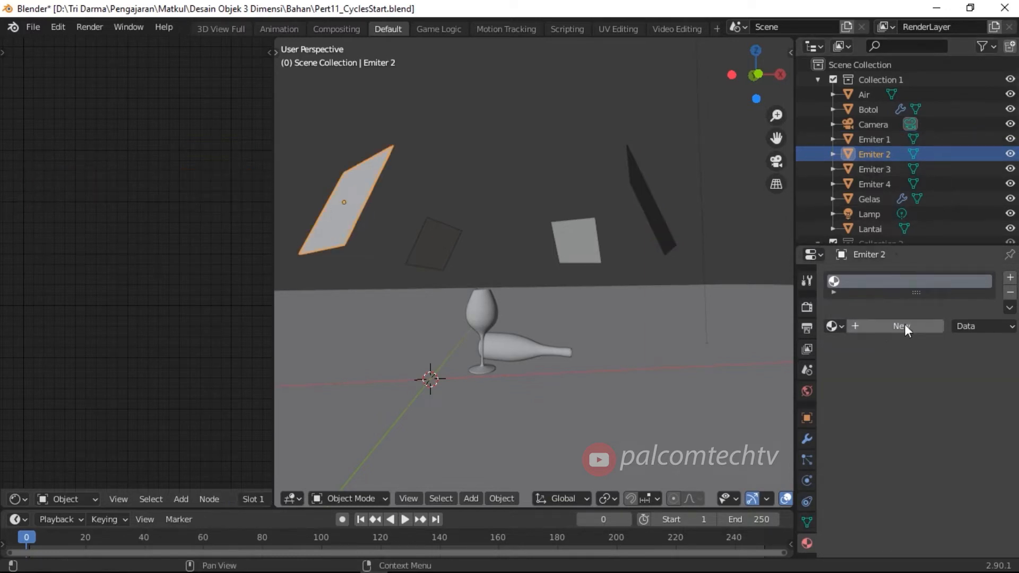
left_click(835, 326)
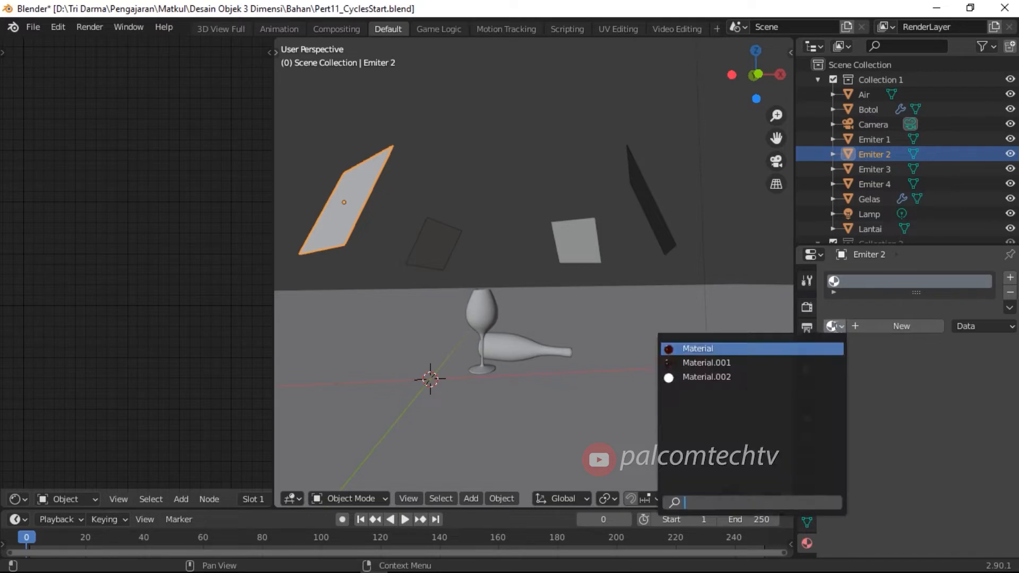
left_click(703, 377)
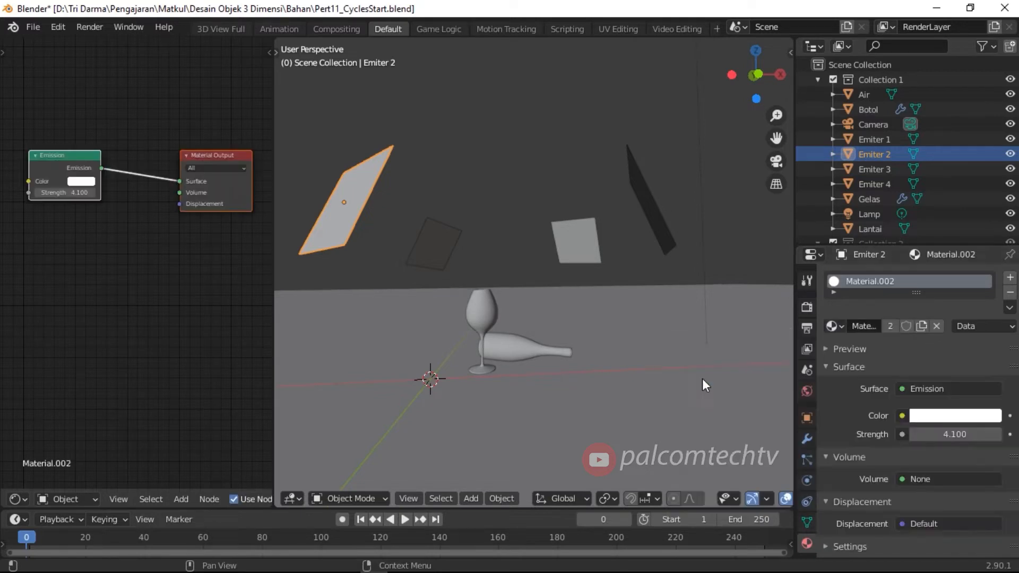
left_click(444, 250)
left_click(834, 326)
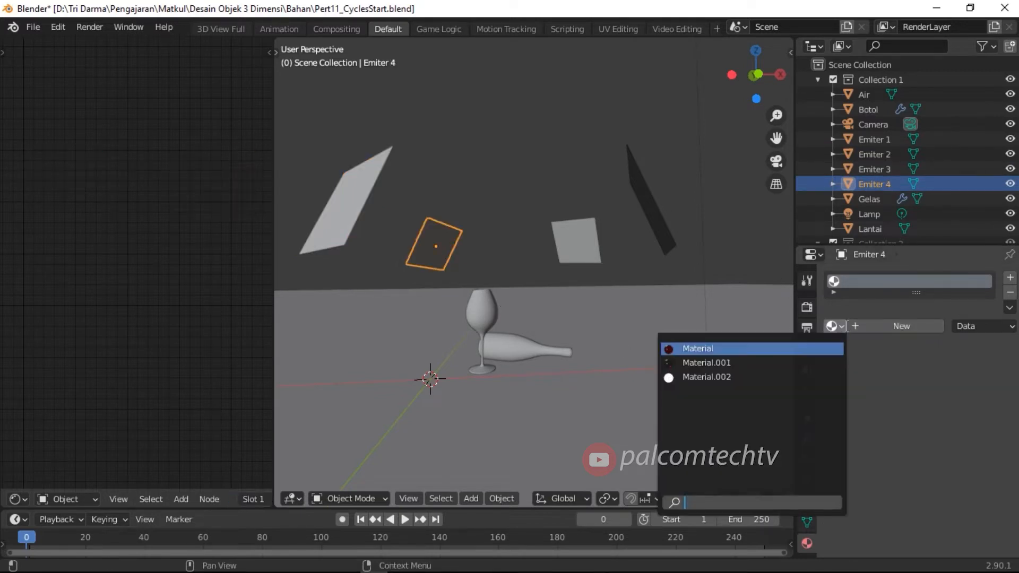
left_click(722, 377)
left_click(583, 260)
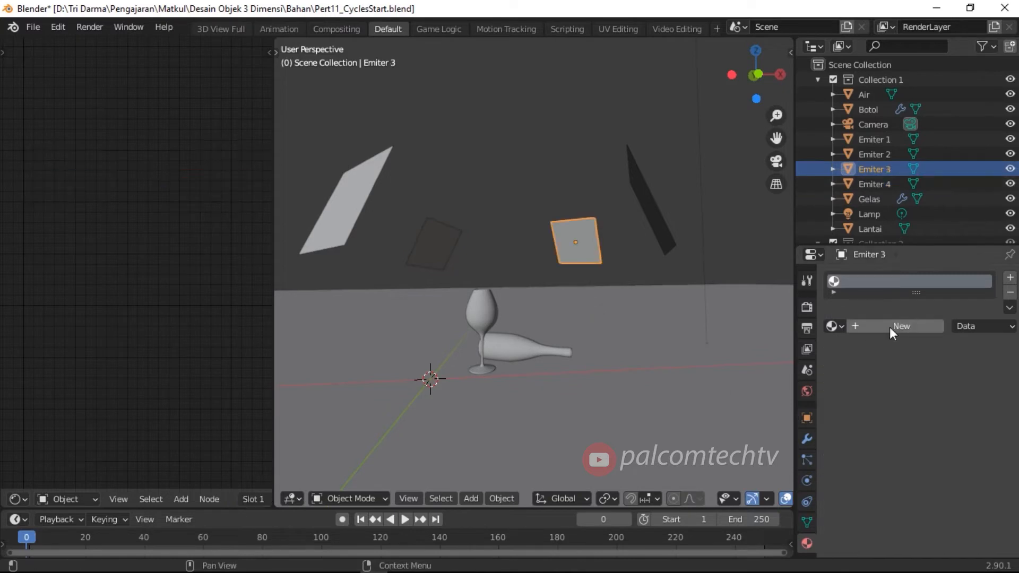
left_click(835, 326)
left_click(718, 377)
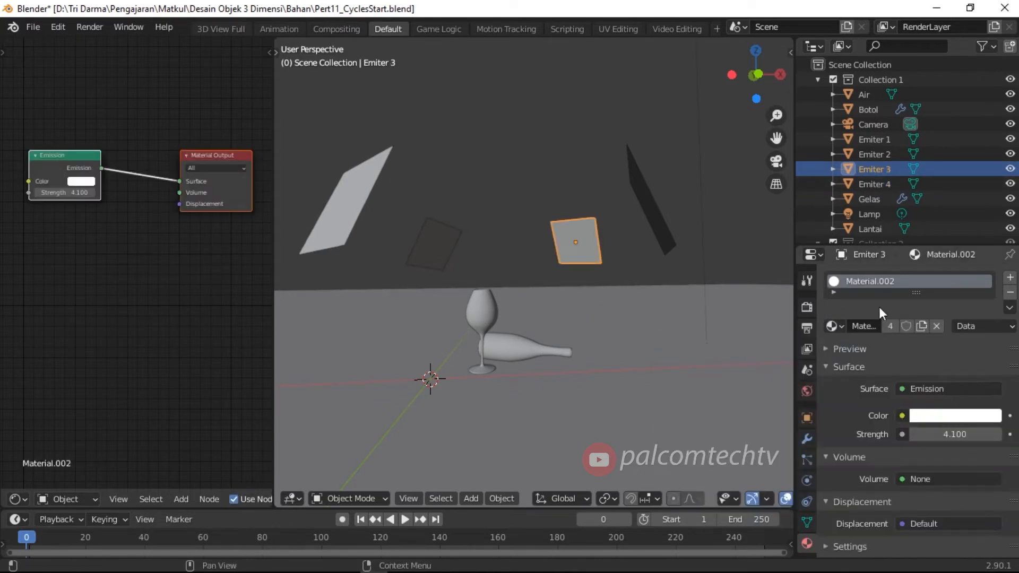
Rename the emission material shared by the emitter planes as Emiter
double_click(879, 282)
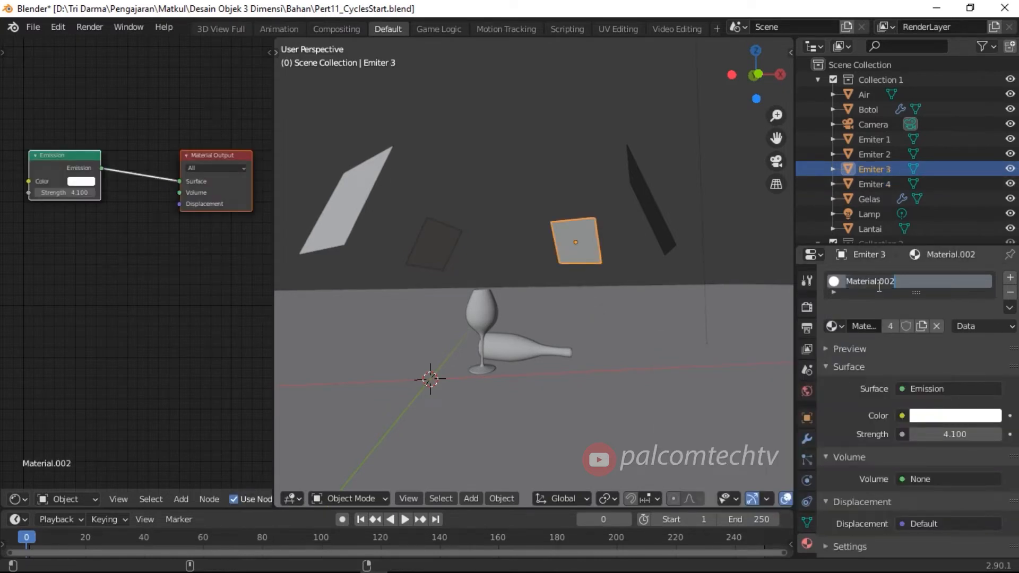
type("Emiter")
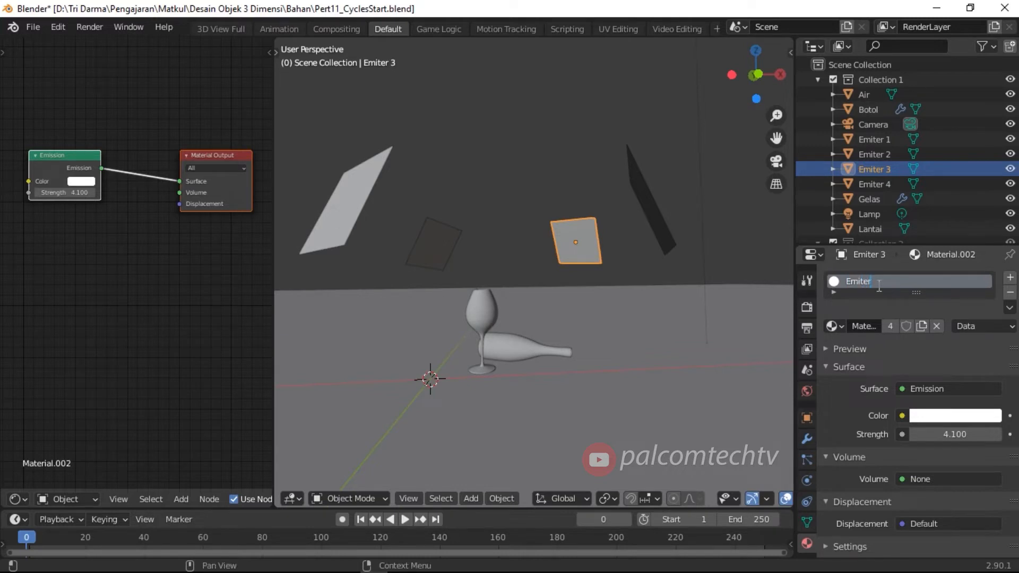
key("Return")
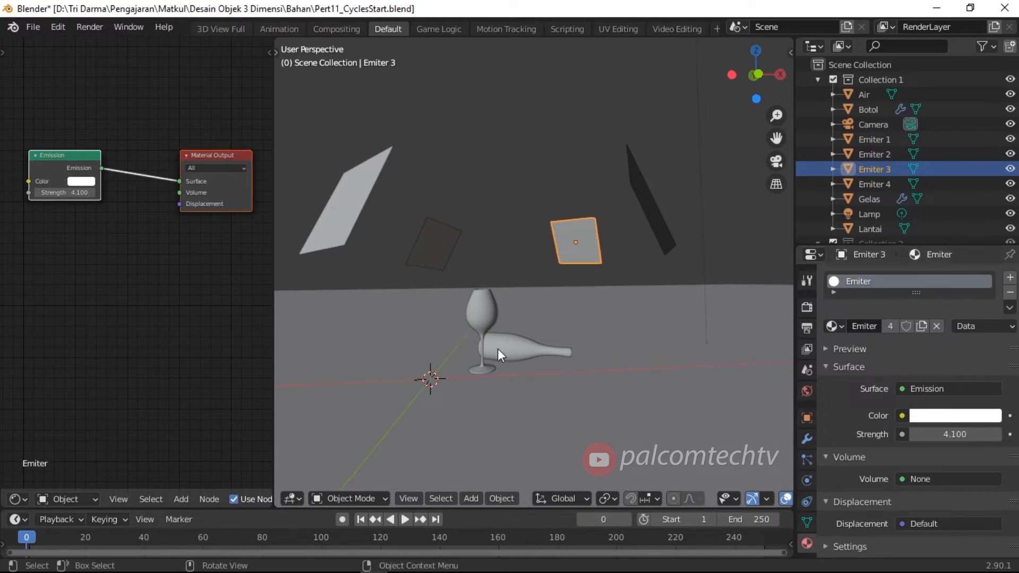
Rename the material of the Air liquid object as Air
left_click(865, 93)
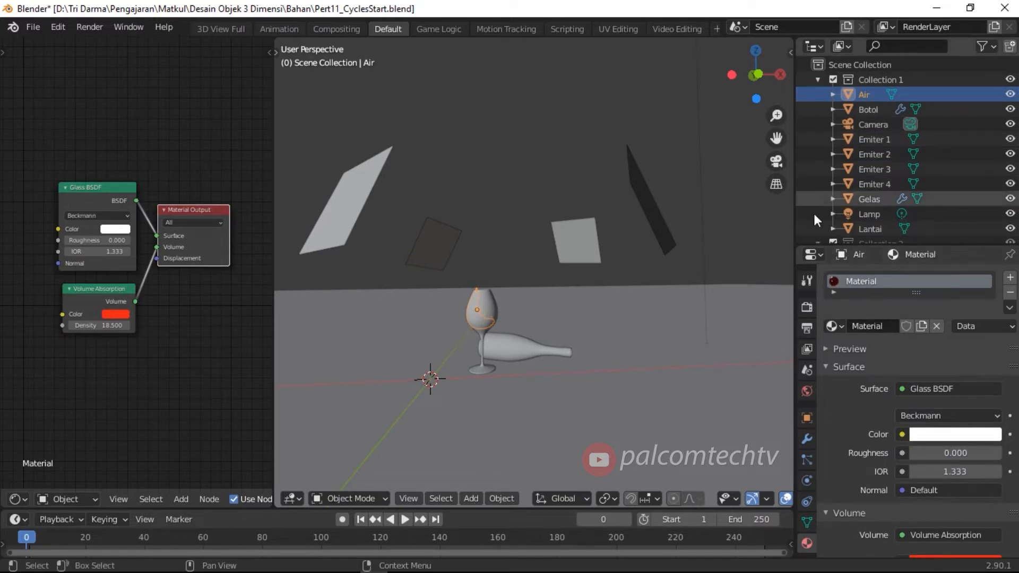
double_click(867, 283)
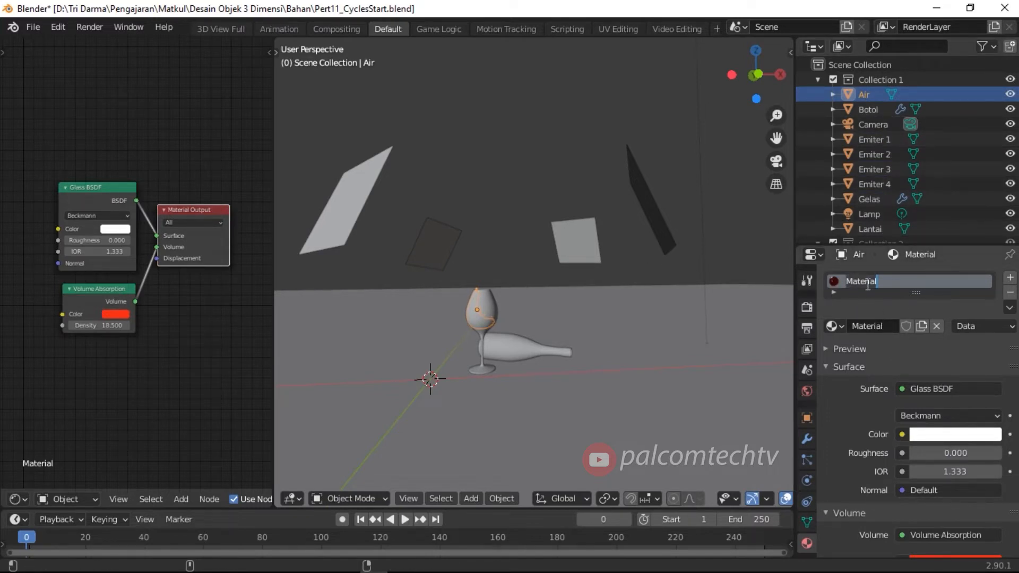
type("Air")
key("Return")
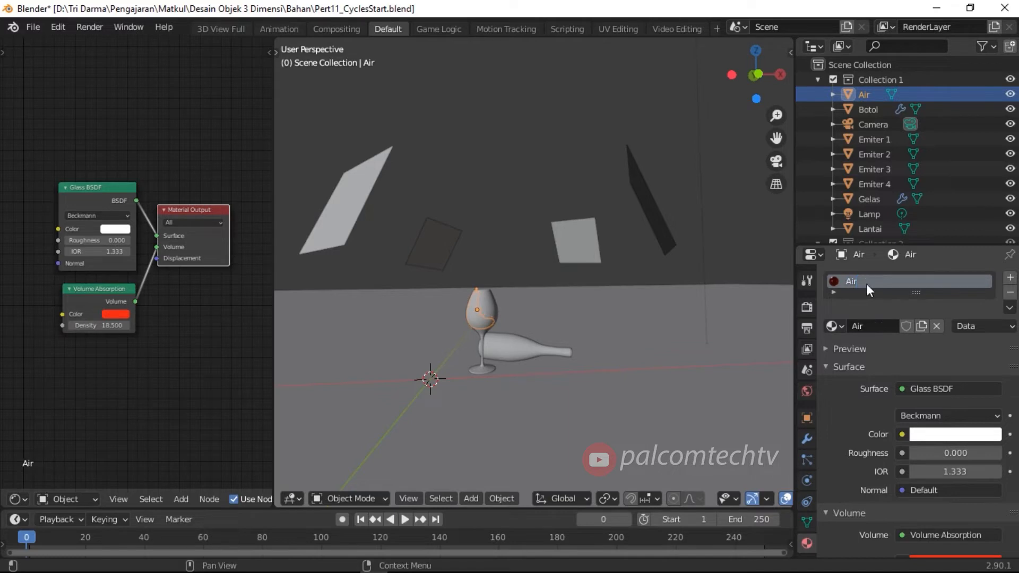
Rename the bottle's material as Botol
left_click(514, 352)
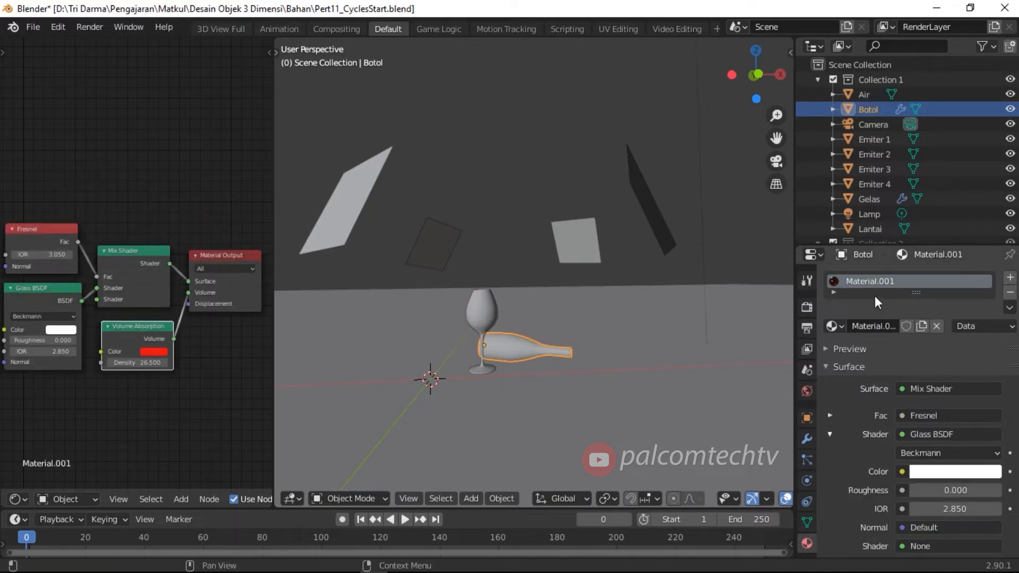
double_click(866, 281)
type("B")
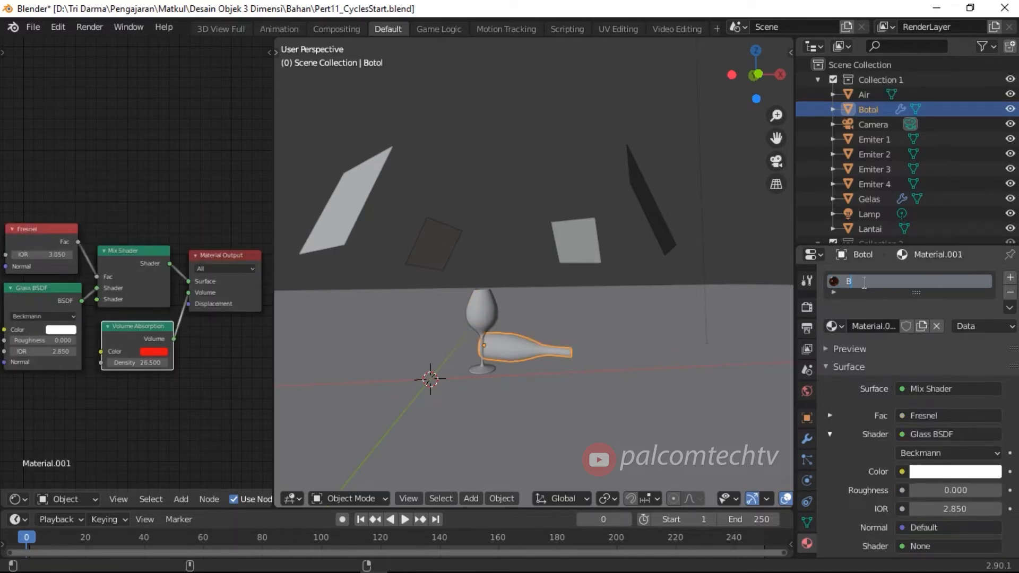
type("otol")
key("Return")
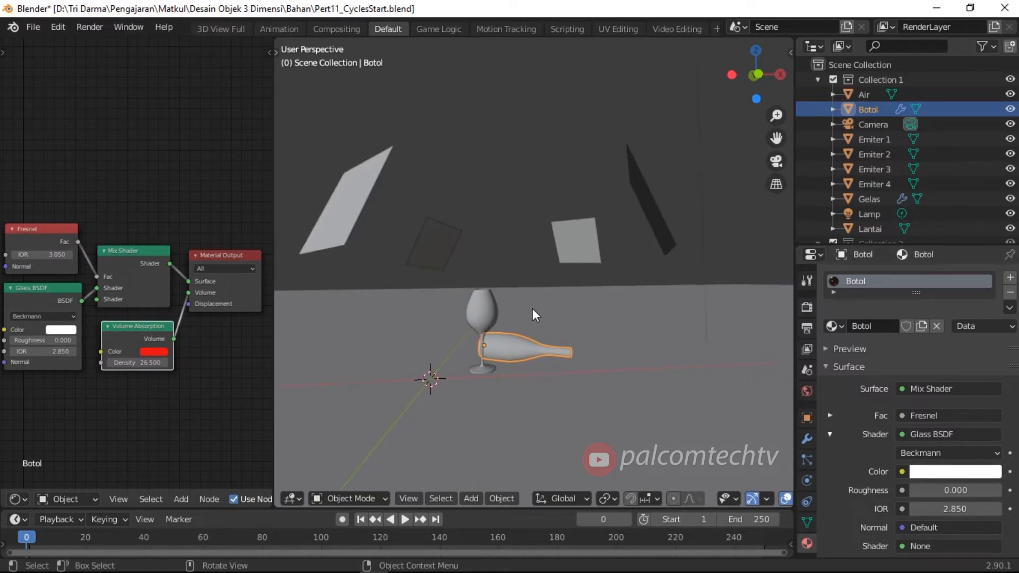
Create a new material for the wine glass and name it Gelas
left_click(488, 299)
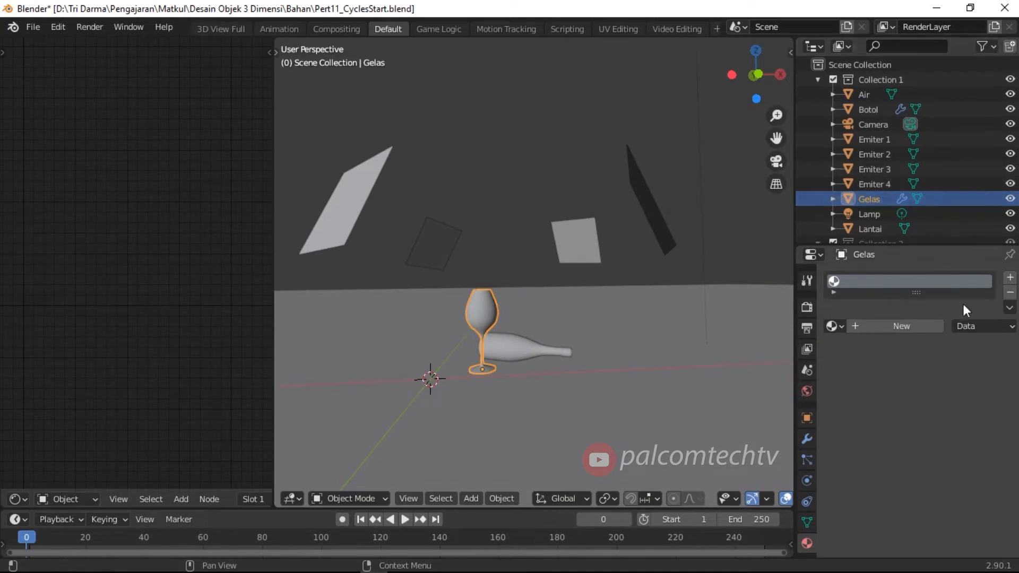
left_click(919, 328)
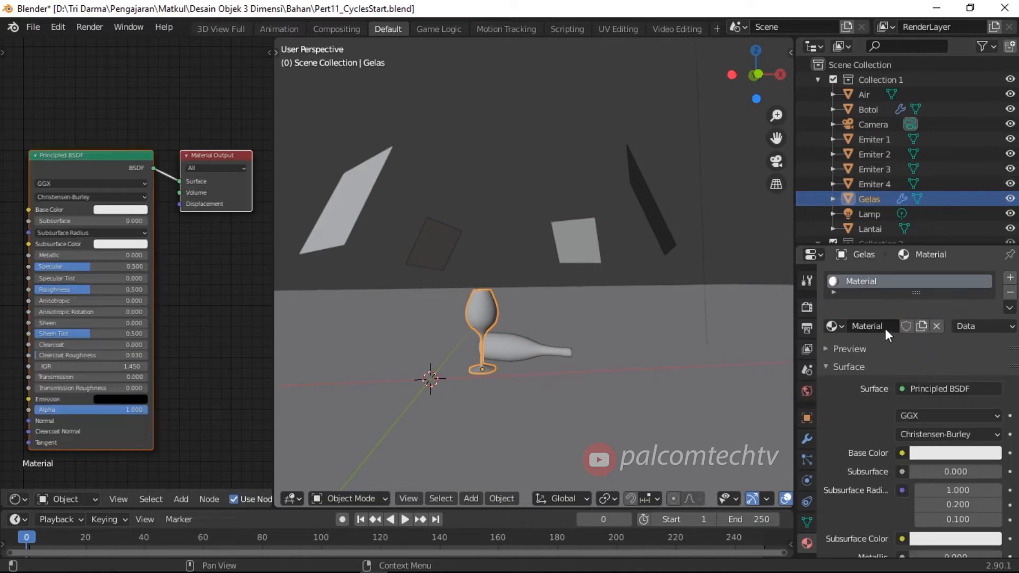
double_click(875, 285)
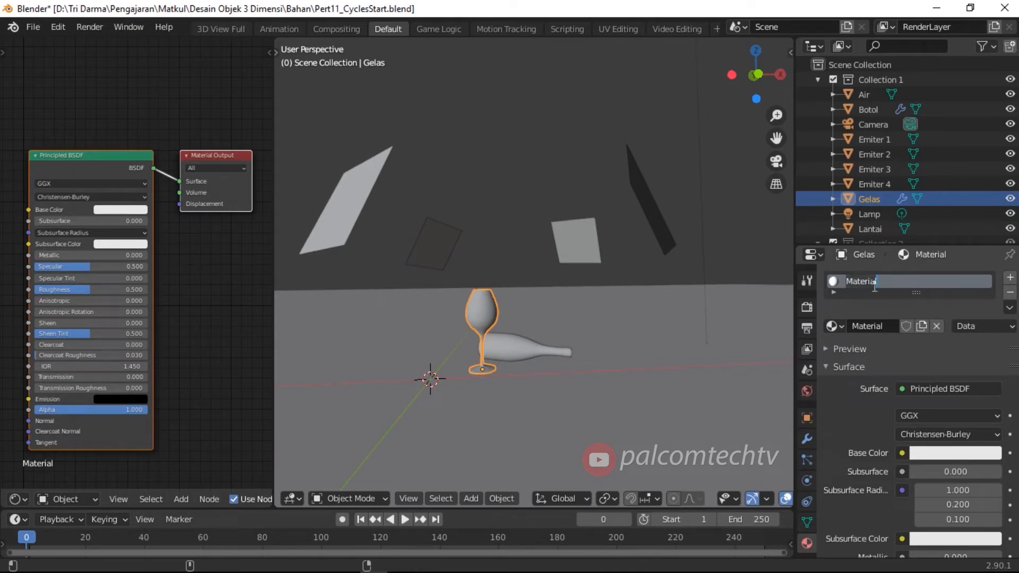
type("Gelas")
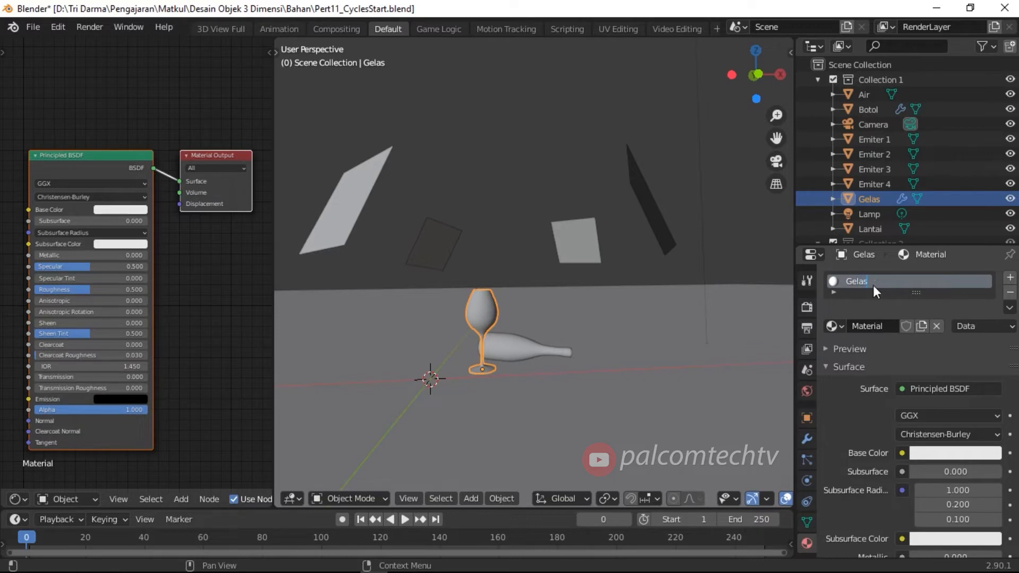
key("Return")
Change the Gelas material's surface to a Glass BSDF with a roughness of 0
left_click(941, 389)
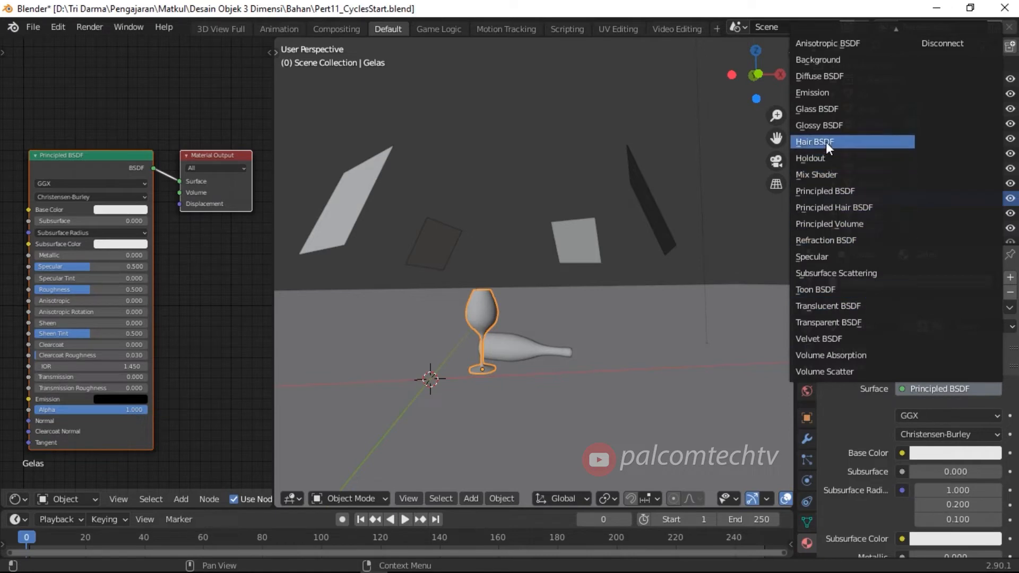
left_click(823, 111)
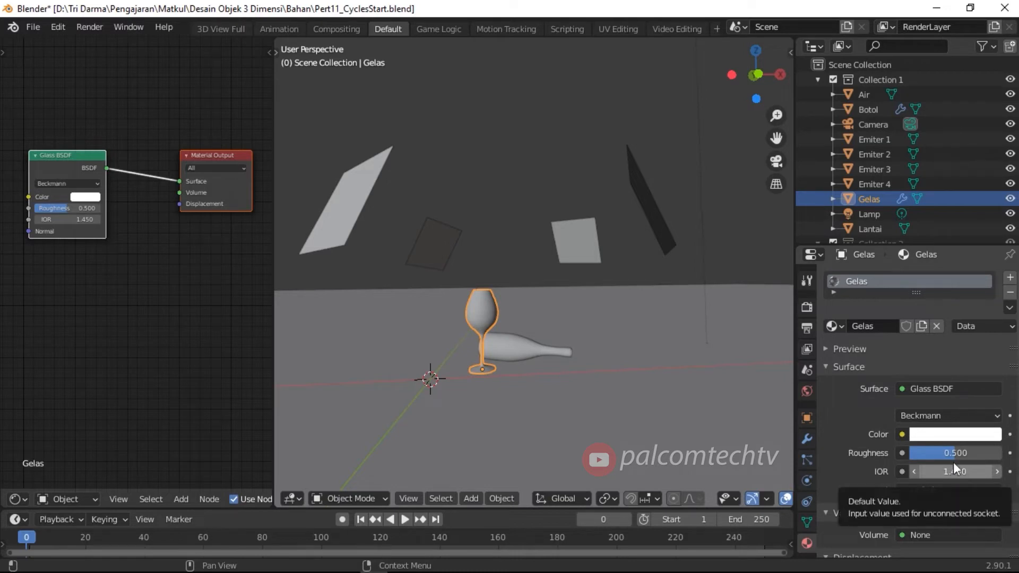
left_click_drag(952, 453, 900, 472)
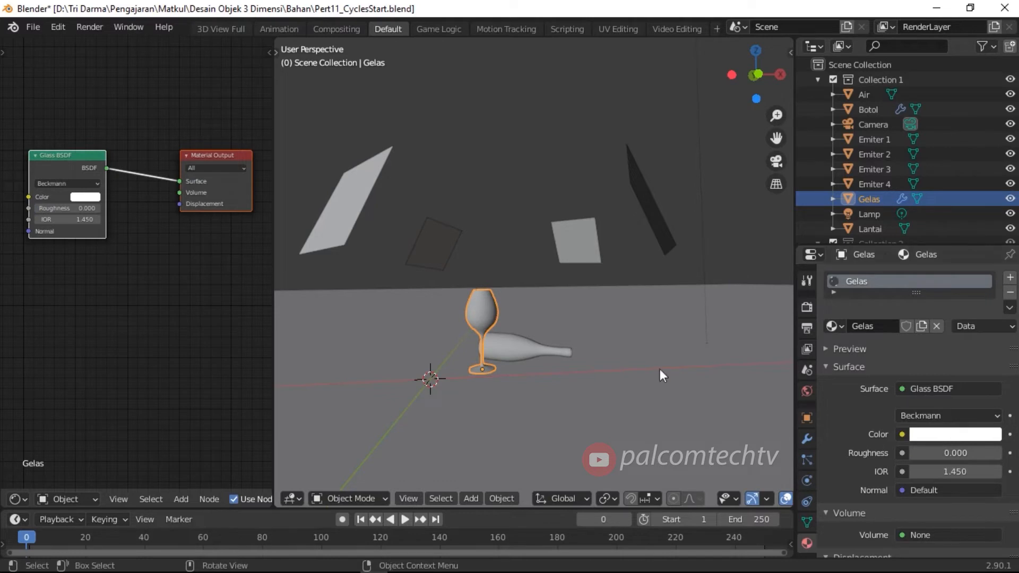
Review the material setups of the bottle, the liquid and the Emiter 3 plane, and check whether the floor has one
left_click(537, 345)
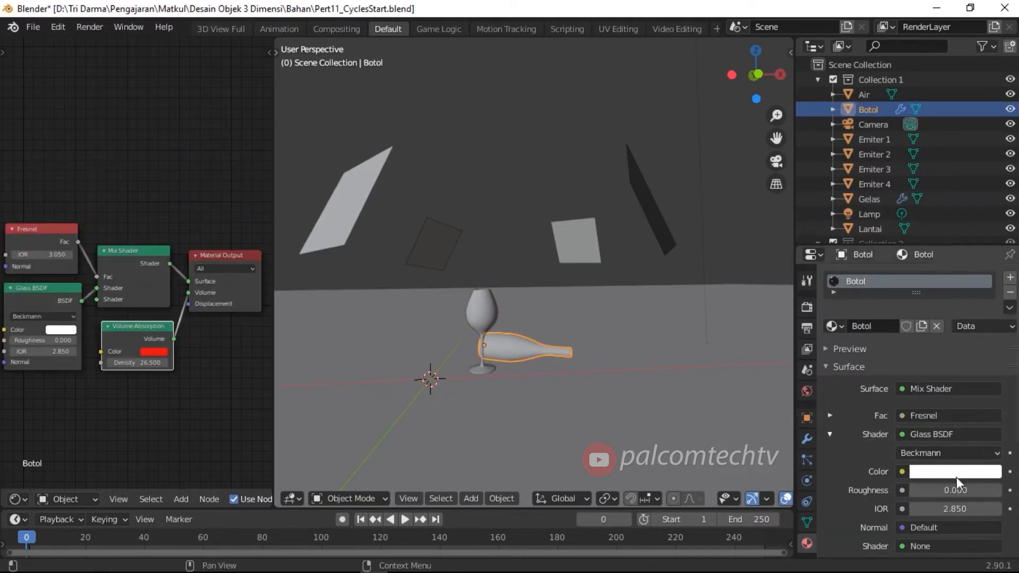
left_click(862, 95)
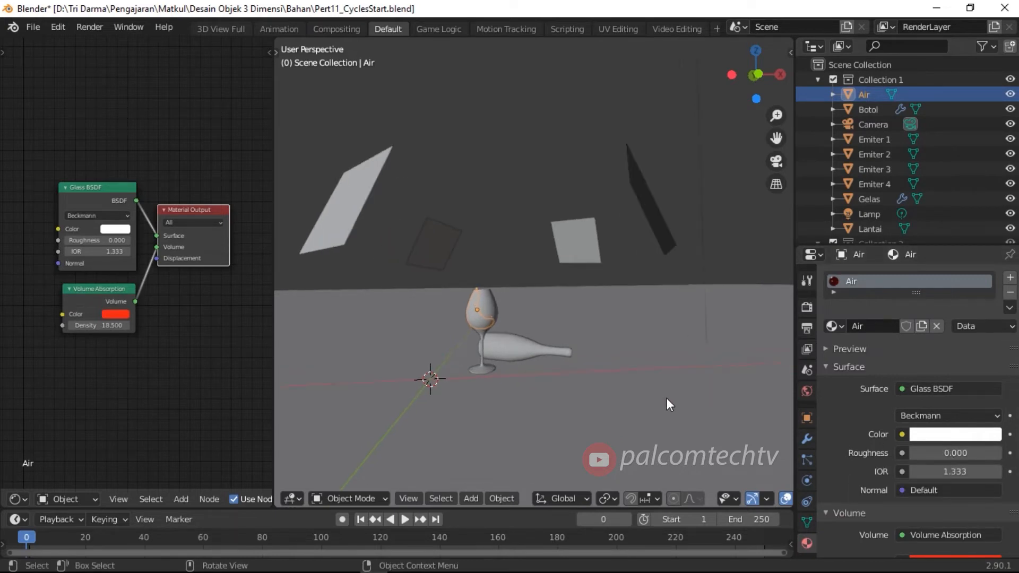
middle_click_drag(666, 397, 508, 362)
left_click(508, 362)
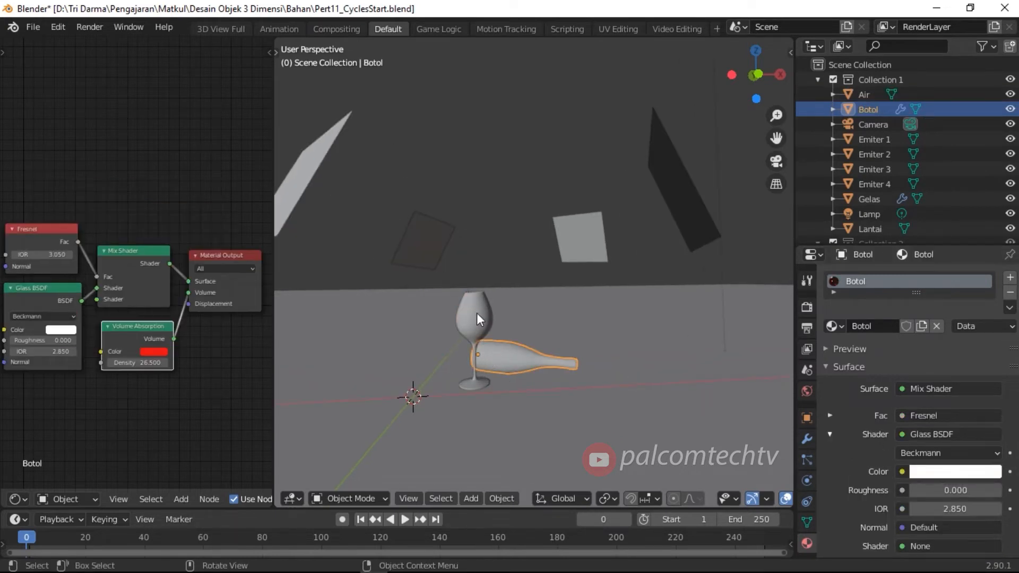
left_click(606, 231)
middle_click_drag(615, 235, 630, 378)
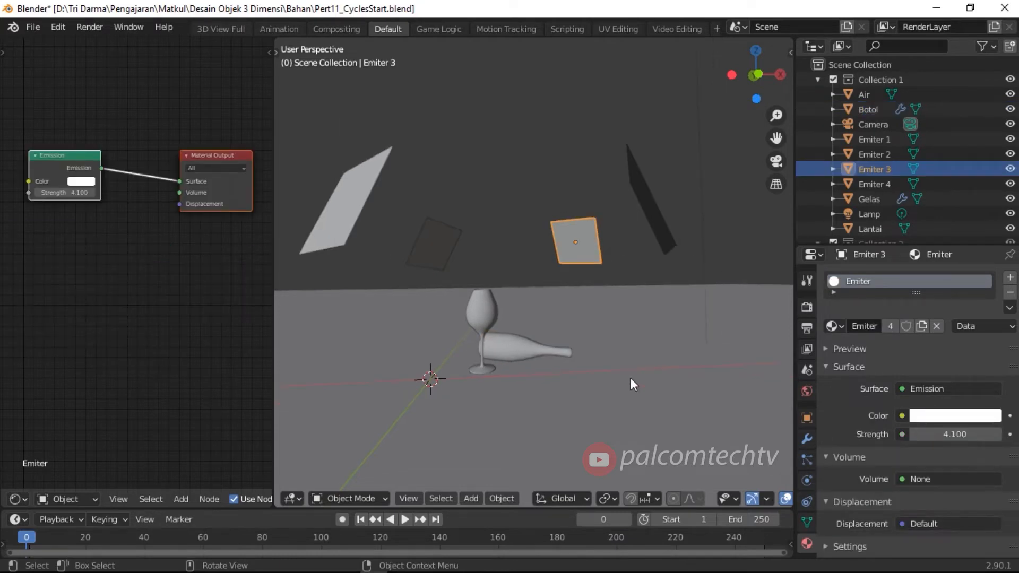
scroll(631, 378, "down", 1)
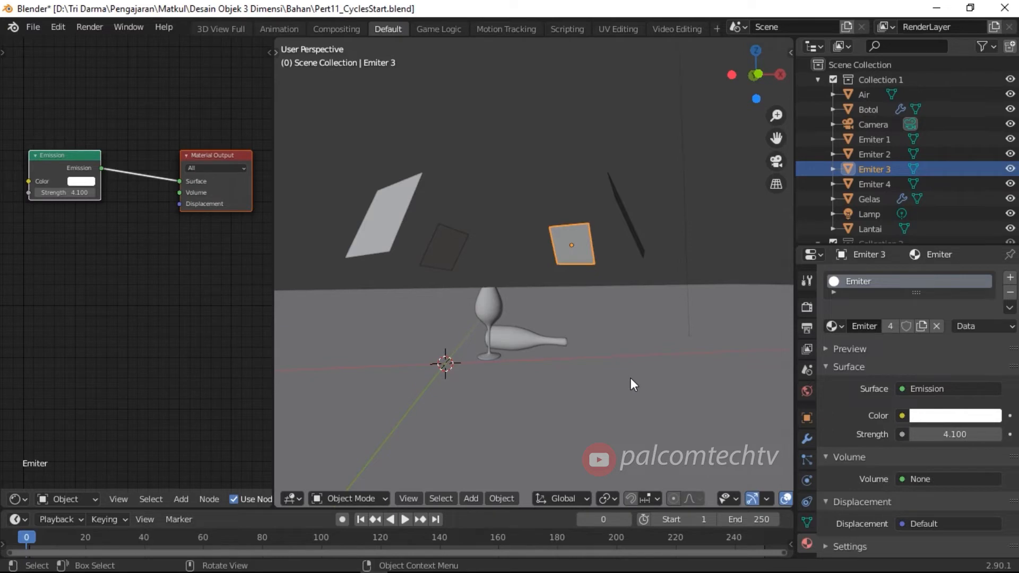
left_click(630, 378)
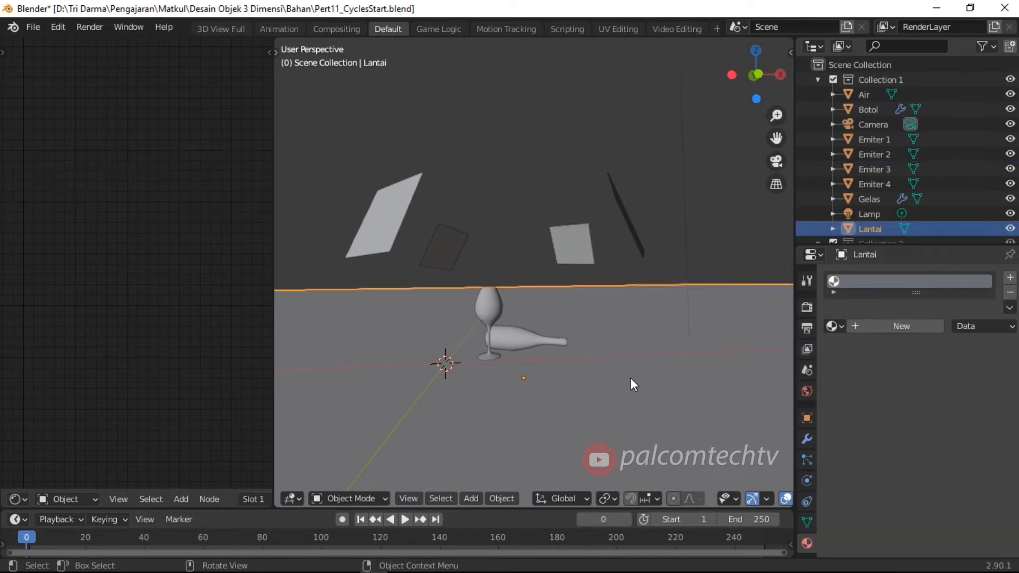
left_click(589, 259)
left_click_drag(199, 157, 182, 221)
left_click_drag(72, 200, 112, 217)
Create a new material for the floor plane and name it Lantai
left_click(559, 384)
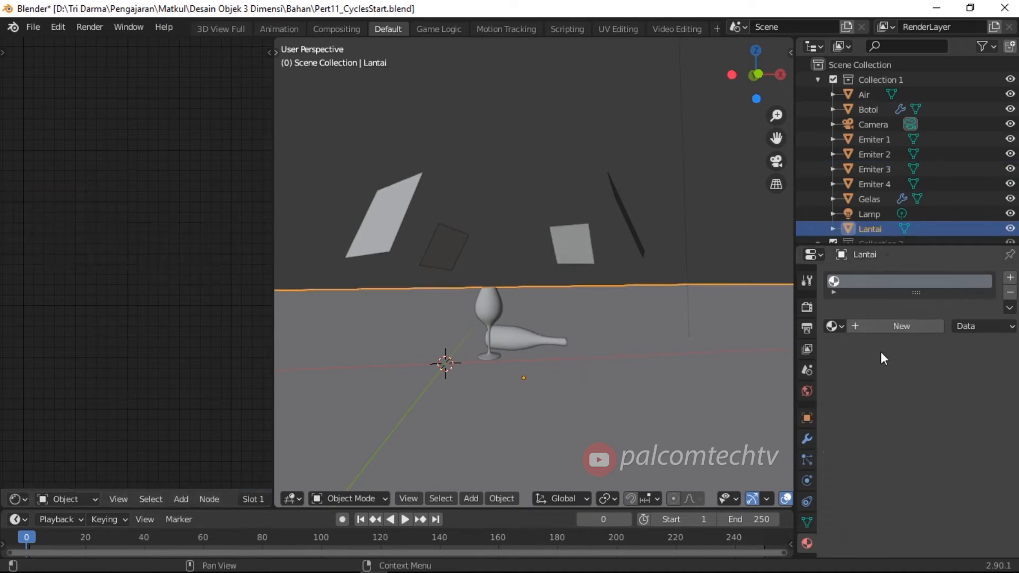
left_click(893, 327)
double_click(873, 280)
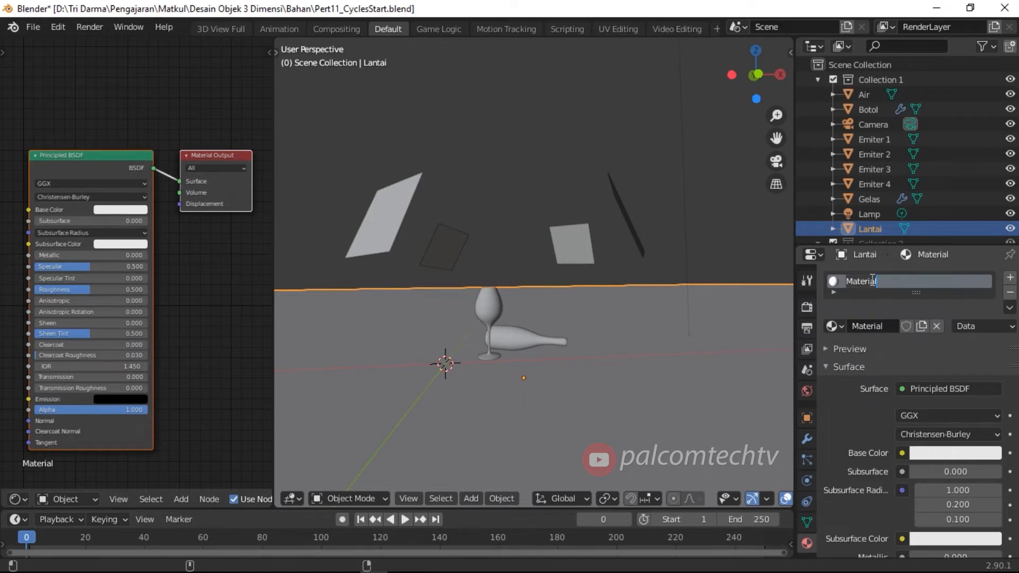
type("Lana")
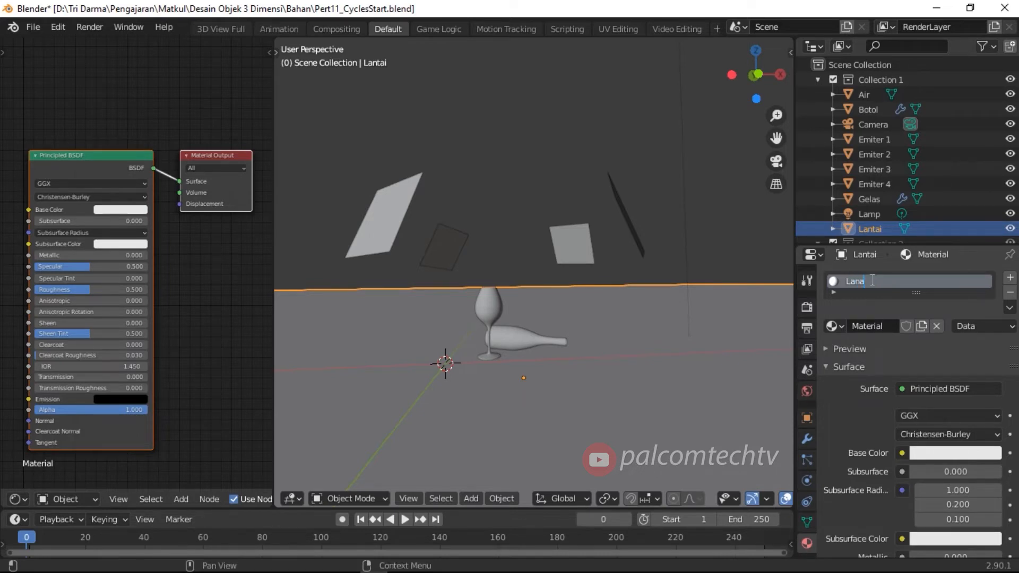
key("BackSpace")
type("tai")
key("Return")
scroll(901, 440, "down", 3)
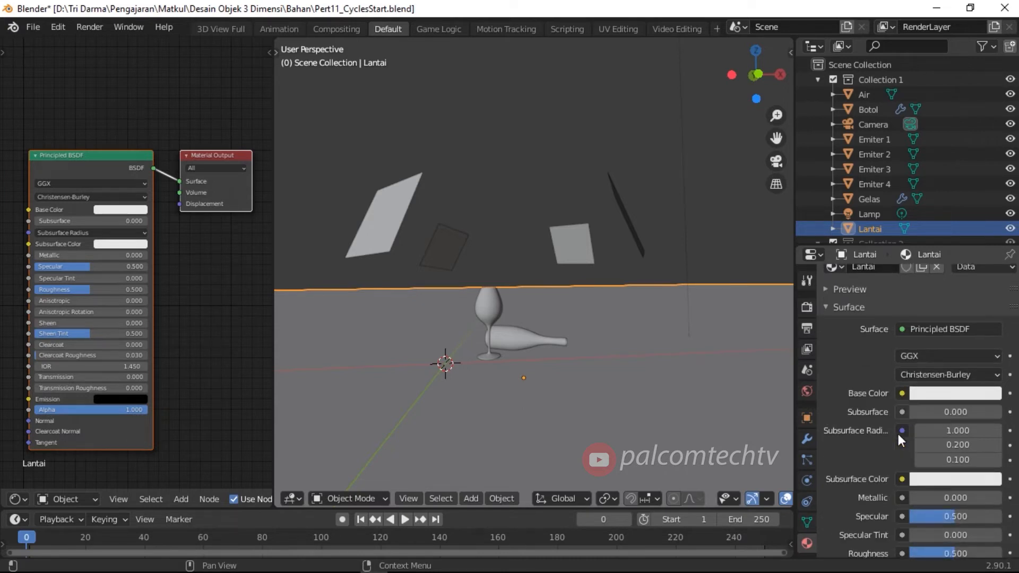
scroll(898, 434, "up", 3)
left_click(948, 387)
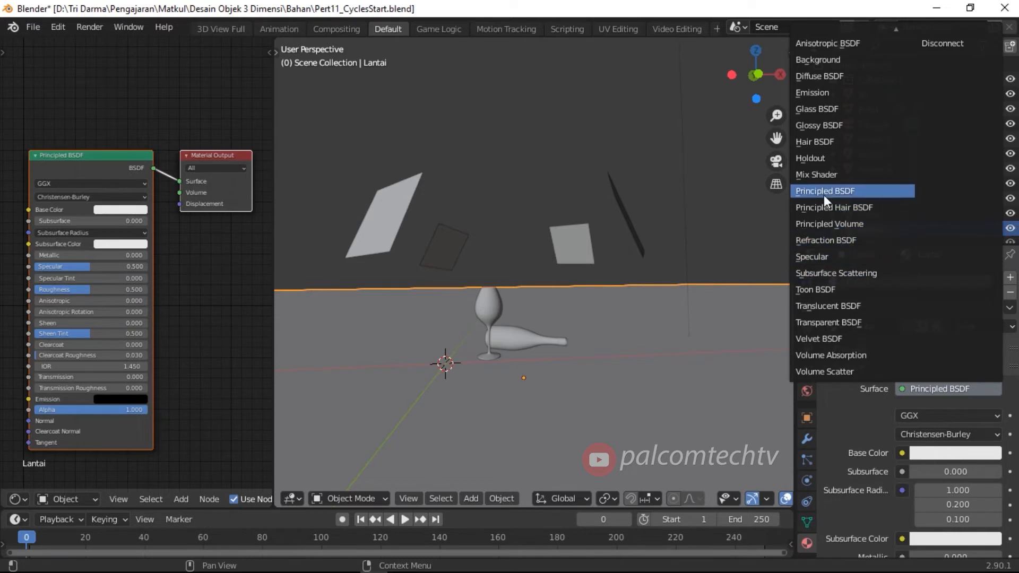
left_click(823, 175)
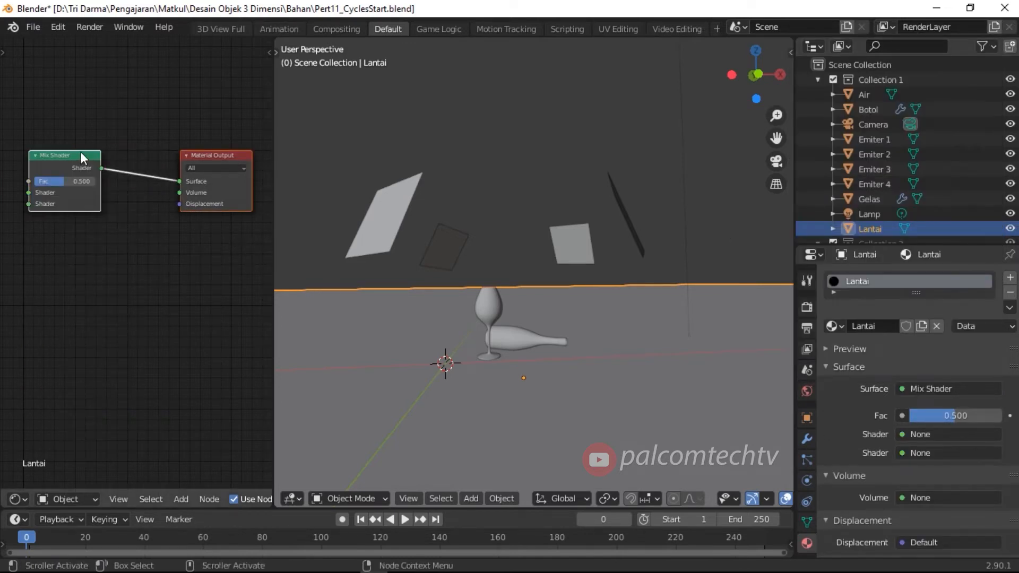
left_click_drag(81, 151, 80, 207)
left_click(136, 251)
left_click(87, 206)
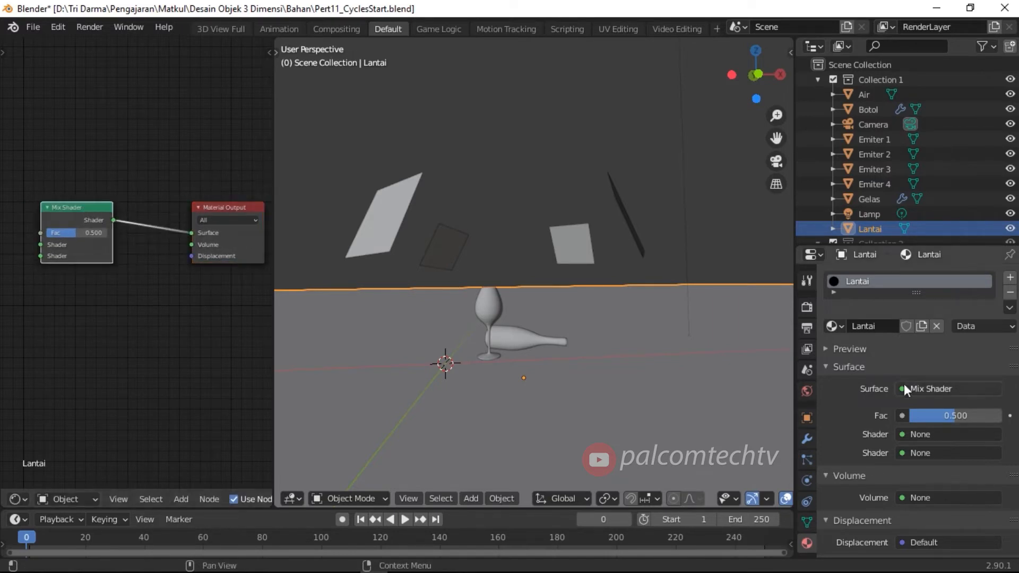
left_click(935, 388)
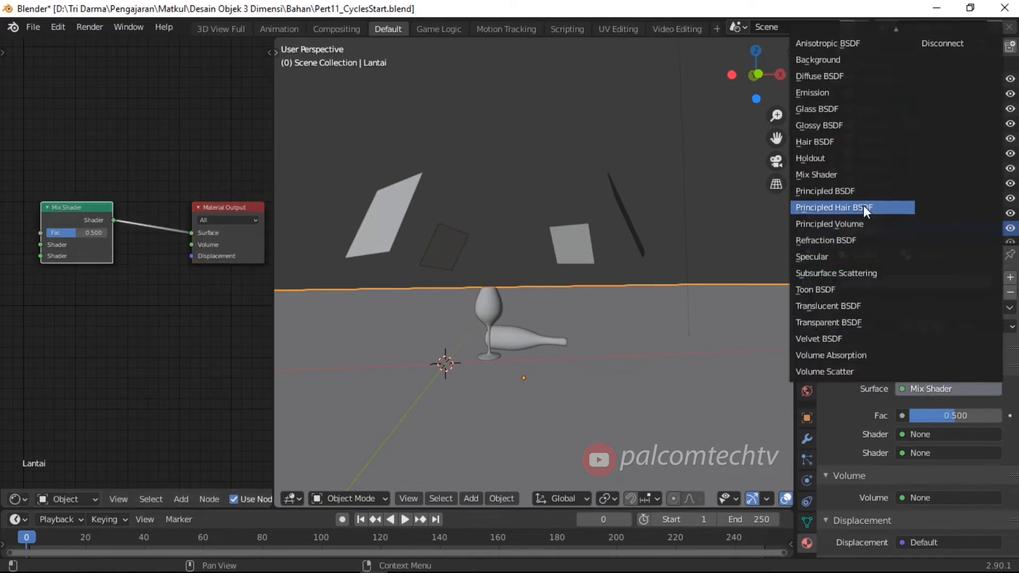
left_click(842, 190)
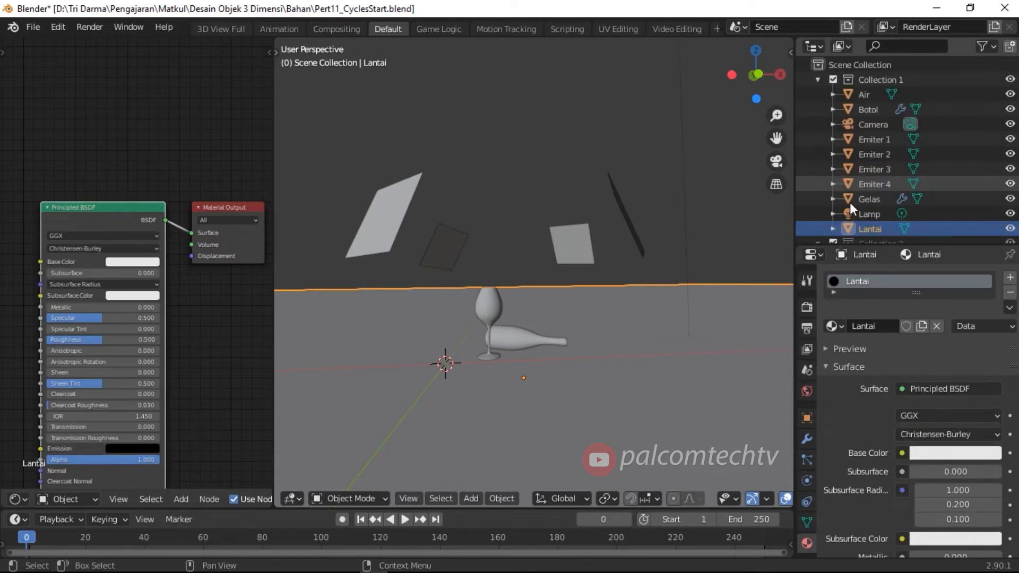
Link an Image Texture to the Lantai material's Base Color and load stone_floor_tile_gray_20131009_1835044869.jpg from the Material folder
scroll(948, 425, "down", 3)
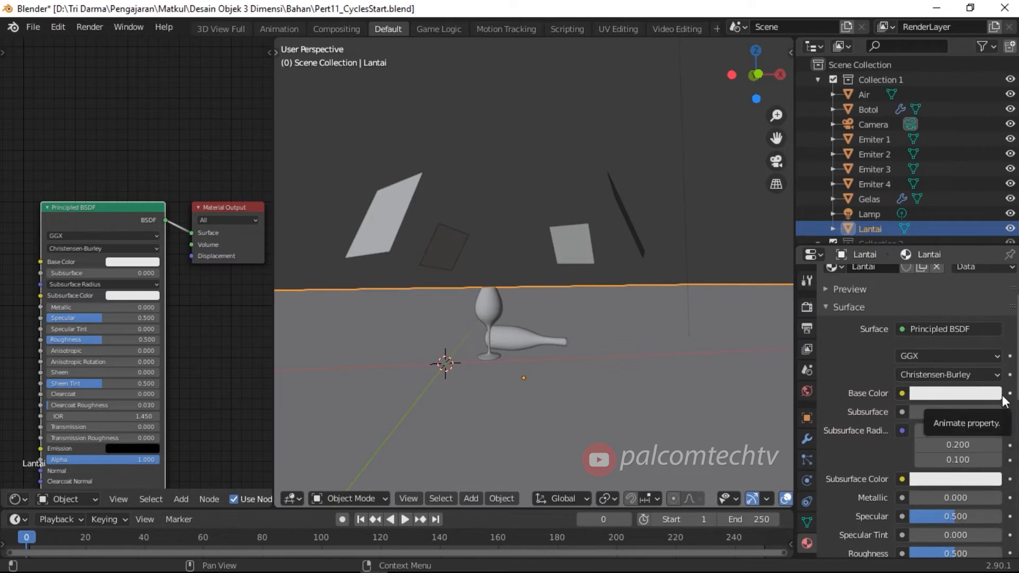
left_click(902, 393)
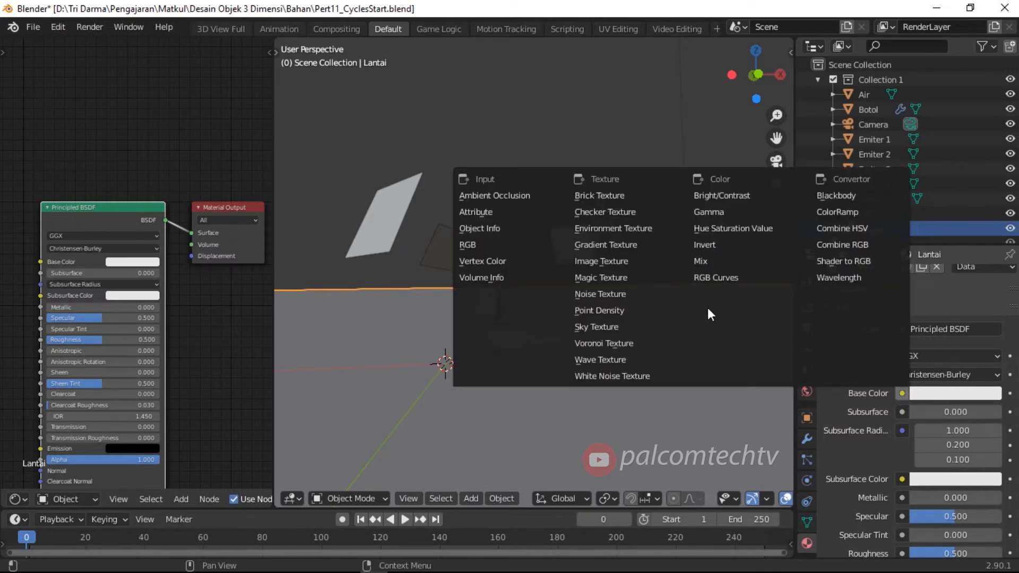
left_click(601, 261)
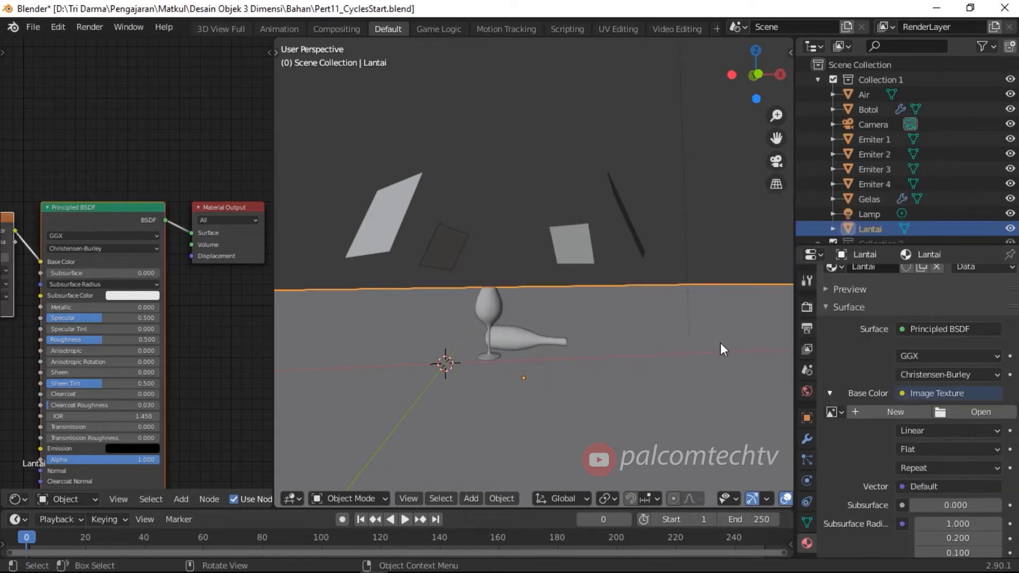
left_click(976, 413)
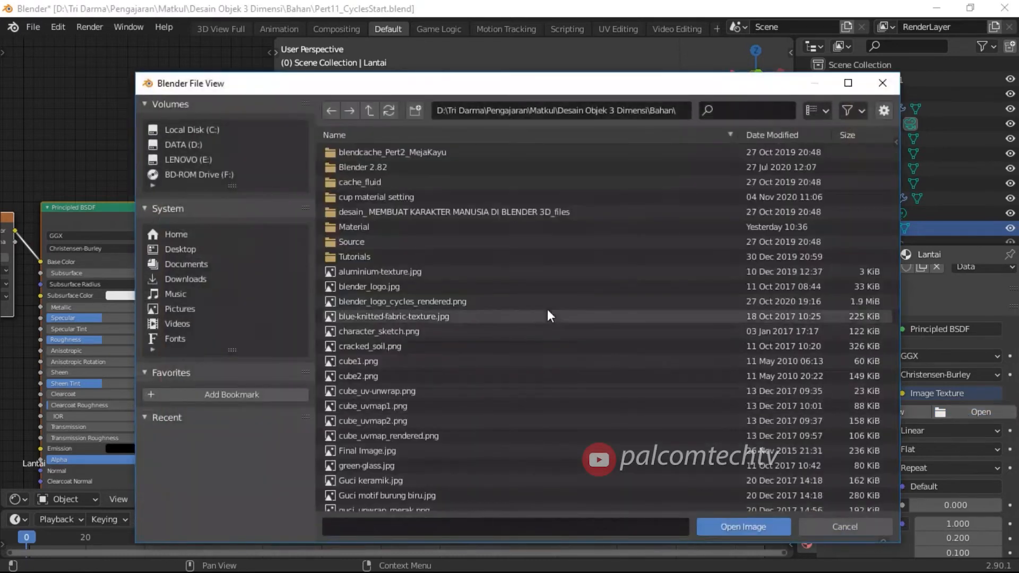
left_click(368, 226)
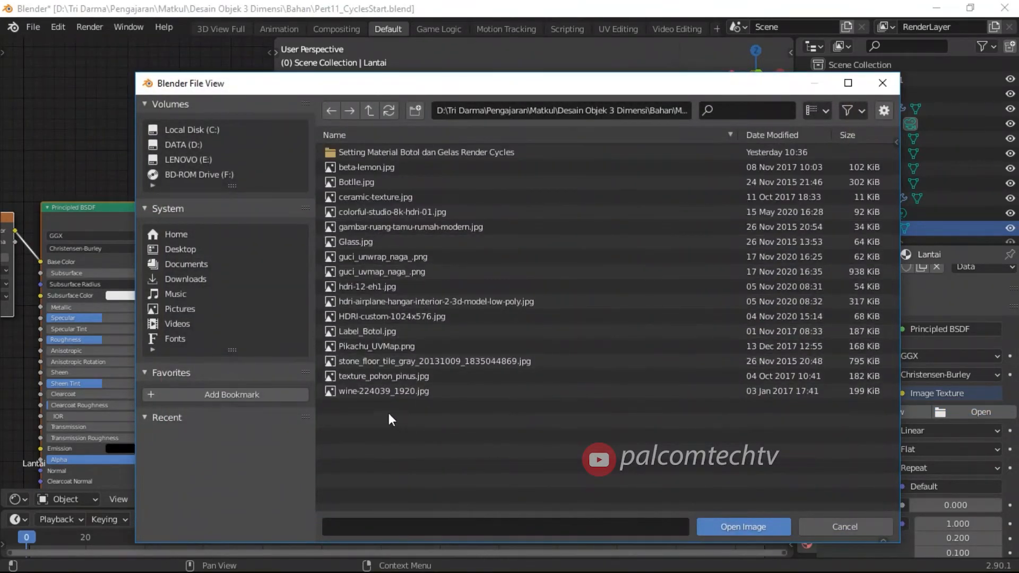
left_click(411, 362)
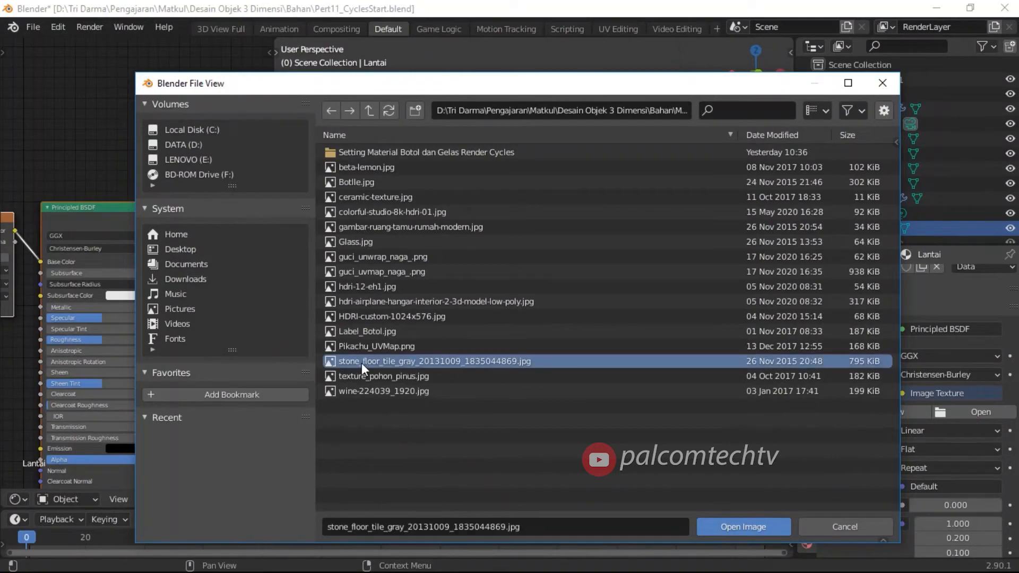
left_click(751, 525)
Shift the Material Output, Principled BSDF and image texture nodes to the right in the Lantai node graph
scroll(217, 307, "down", 3)
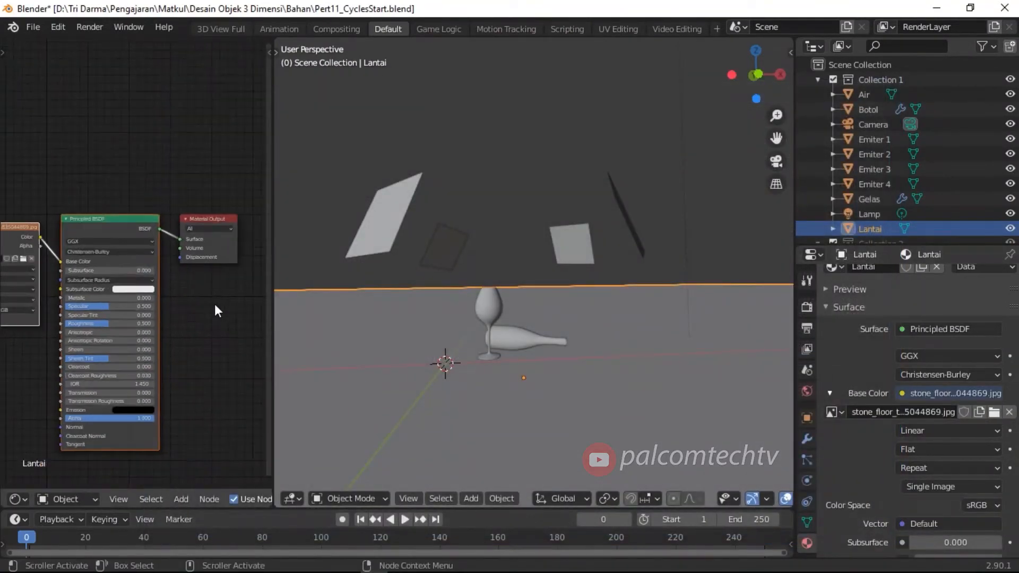
scroll(128, 273, "up", 1)
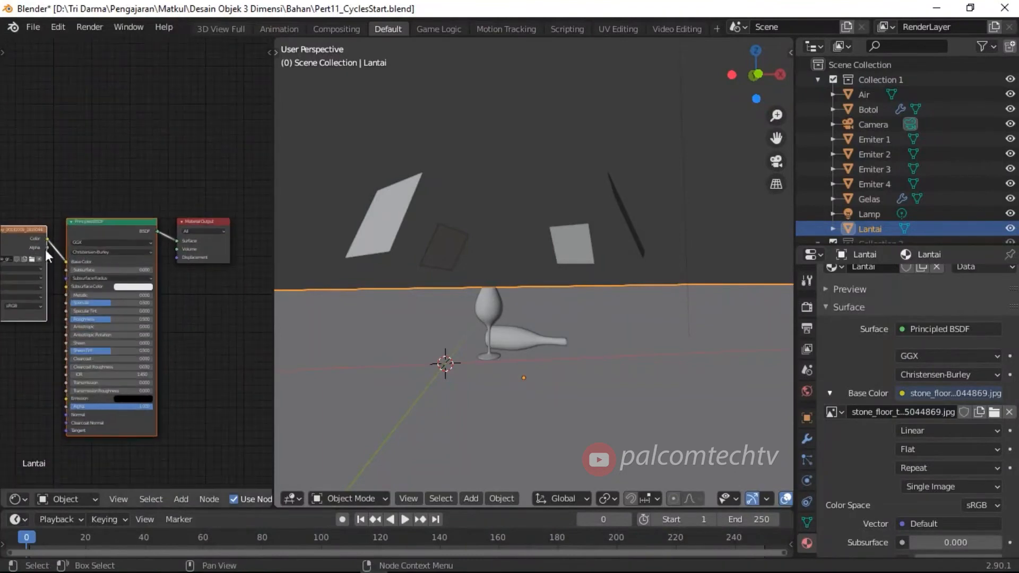
left_click_drag(187, 234, 212, 238)
left_click_drag(139, 222, 169, 222)
left_click_drag(38, 228, 68, 231)
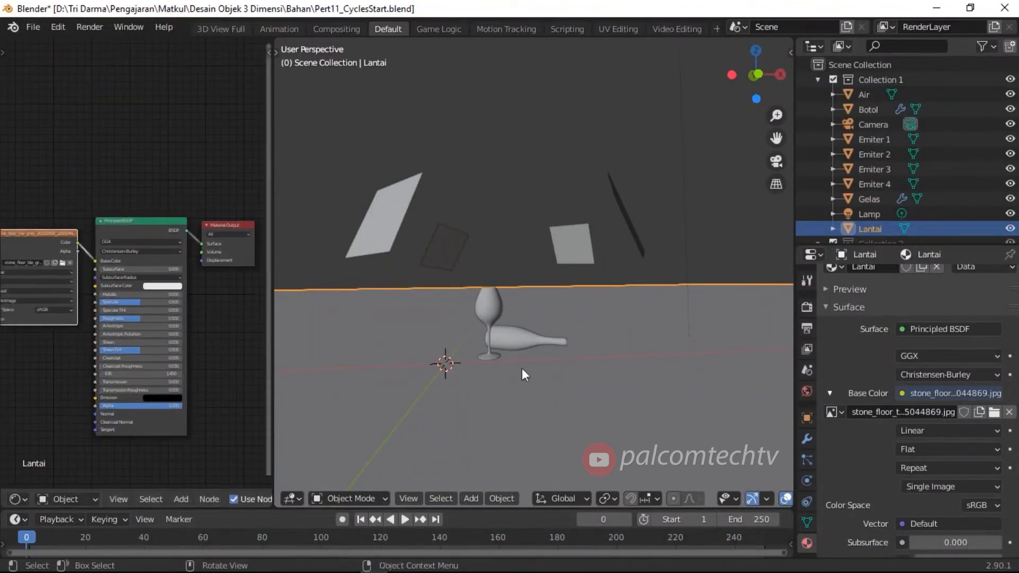
Set the Roughness of the Lantai material's Principled BSDF to about 0.306
scroll(945, 470, "down", 1)
scroll(946, 469, "down", 6)
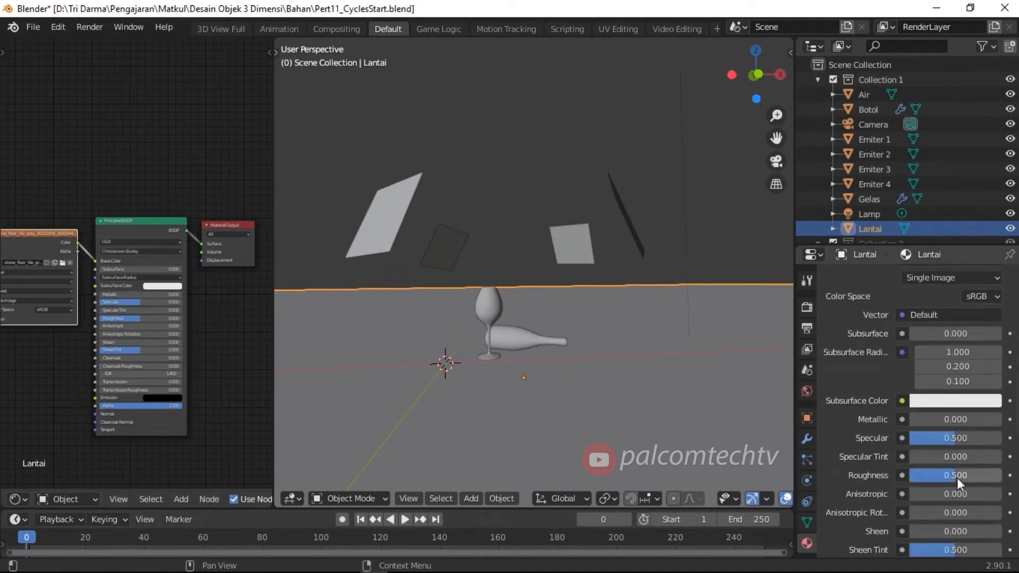
left_click_drag(957, 476, 939, 475)
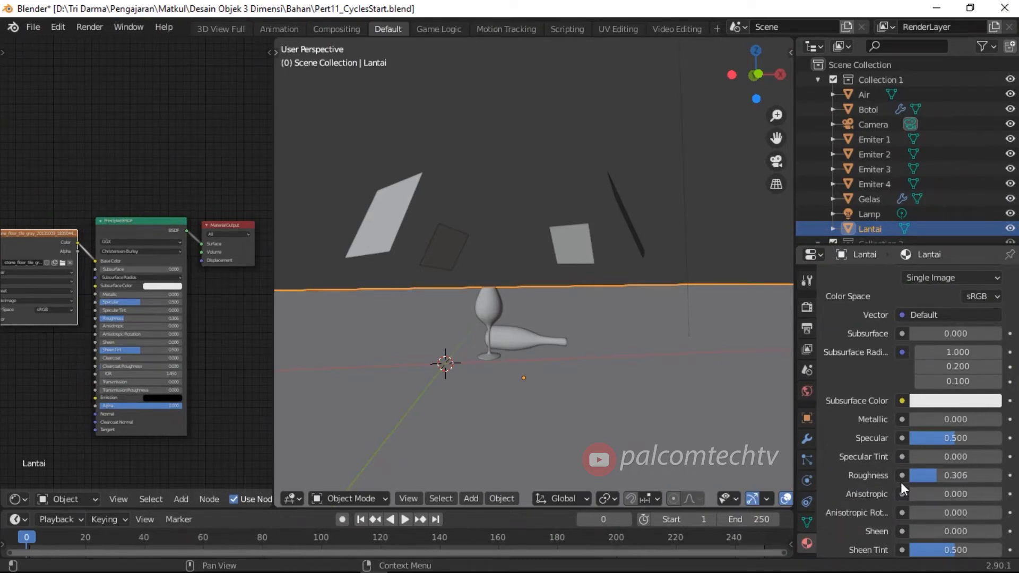
Set the Vector input of the floor's image texture to the Generated output of a Texture Coordinate node
scroll(963, 452, "down", 6)
scroll(963, 452, "down", 2)
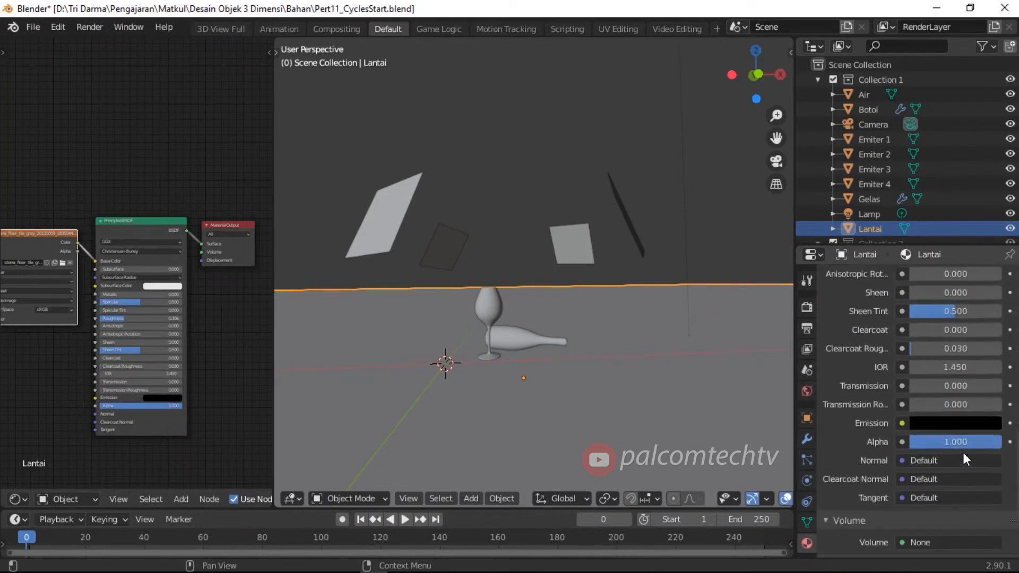
scroll(962, 460, "down", 3)
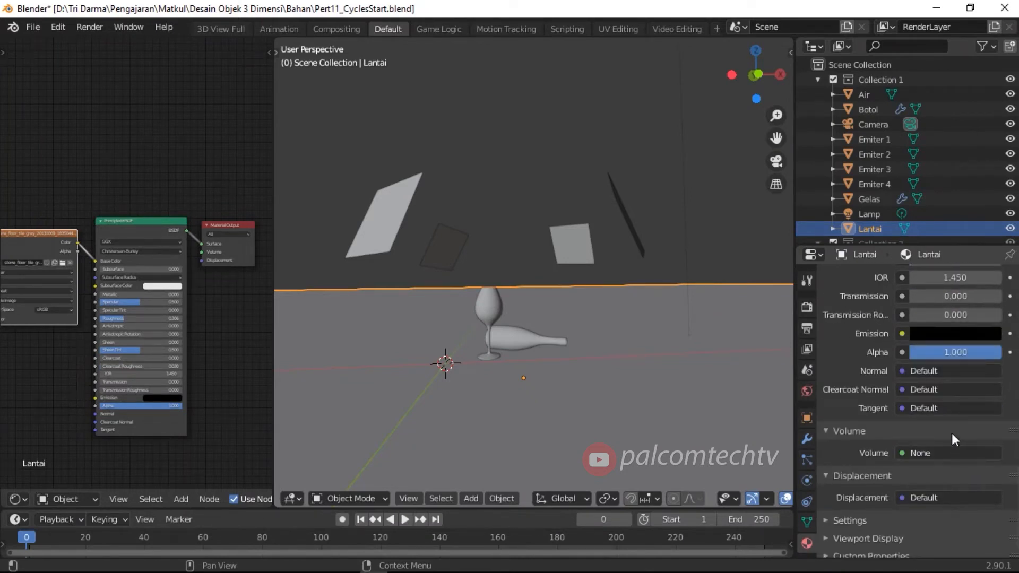
scroll(951, 433, "up", 8)
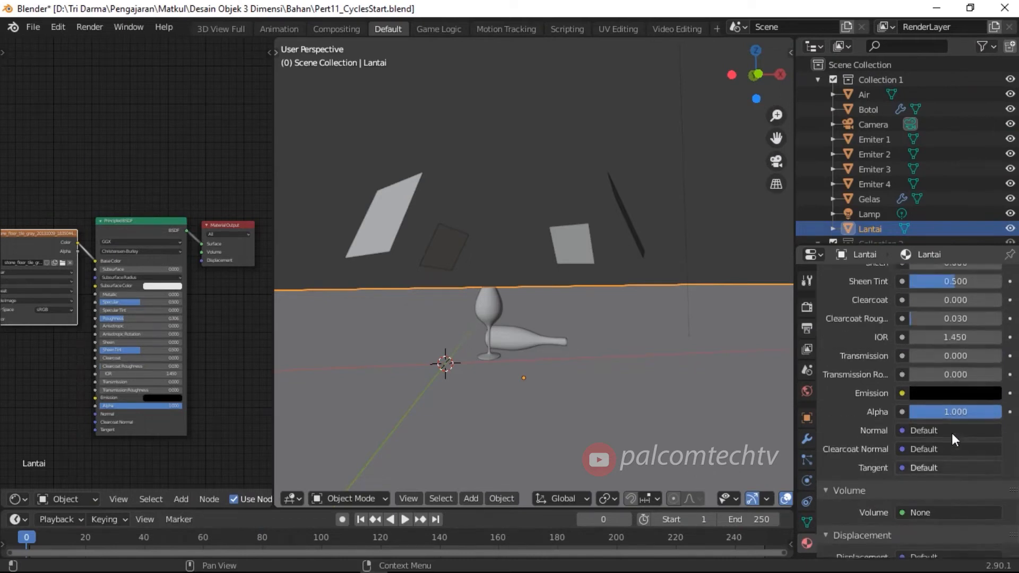
scroll(951, 433, "up", 10)
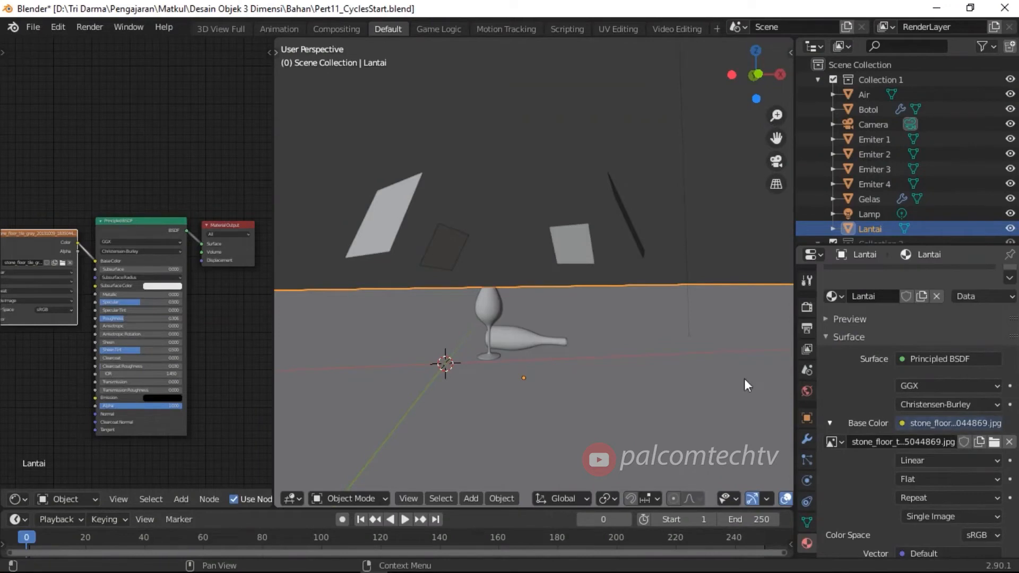
left_click_drag(46, 234, 53, 233)
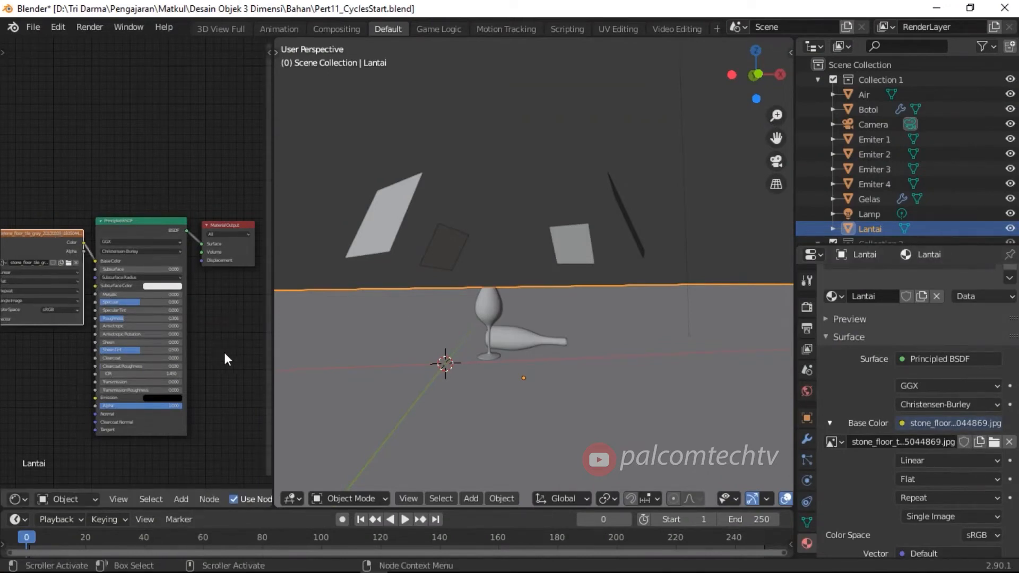
scroll(948, 494, "down", 2)
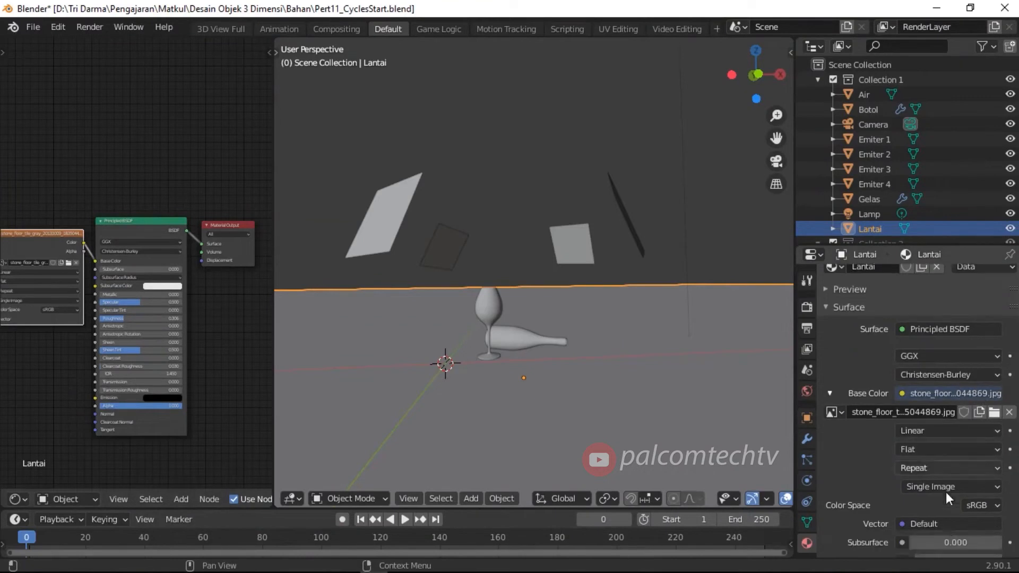
scroll(946, 492, "down", 6)
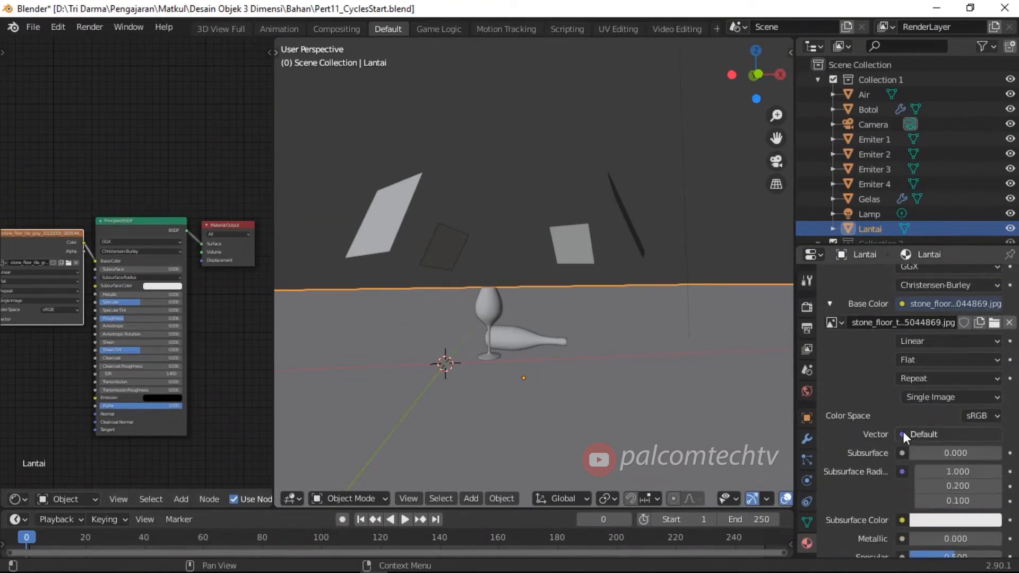
left_click(903, 434)
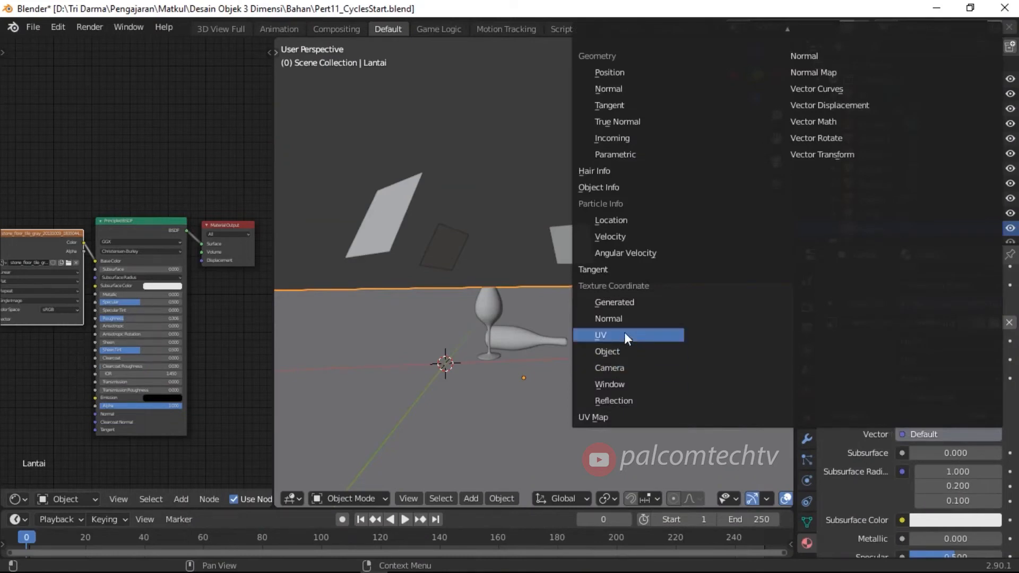
left_click(611, 302)
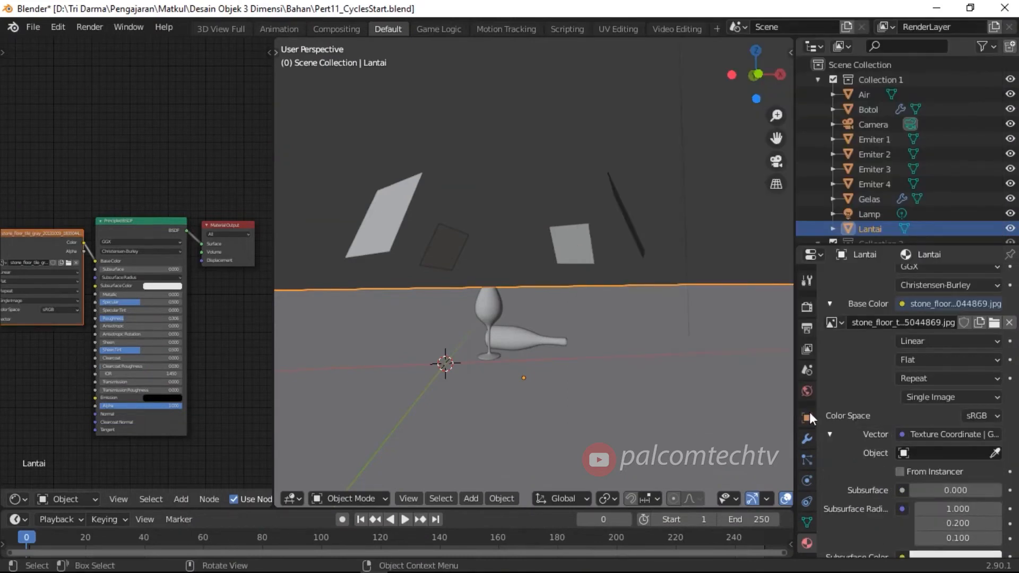
Rearrange all four Lantai nodes in a row so that the Texture Coordinate node fits fully into the graph
scroll(133, 330, "down", 4)
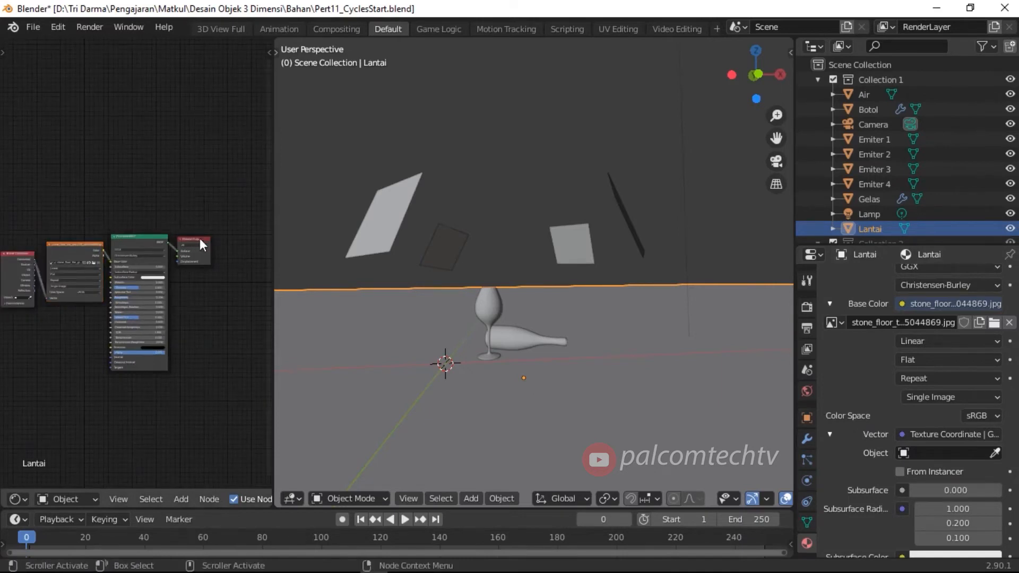
left_click_drag(199, 238, 247, 241)
left_click_drag(158, 238, 189, 235)
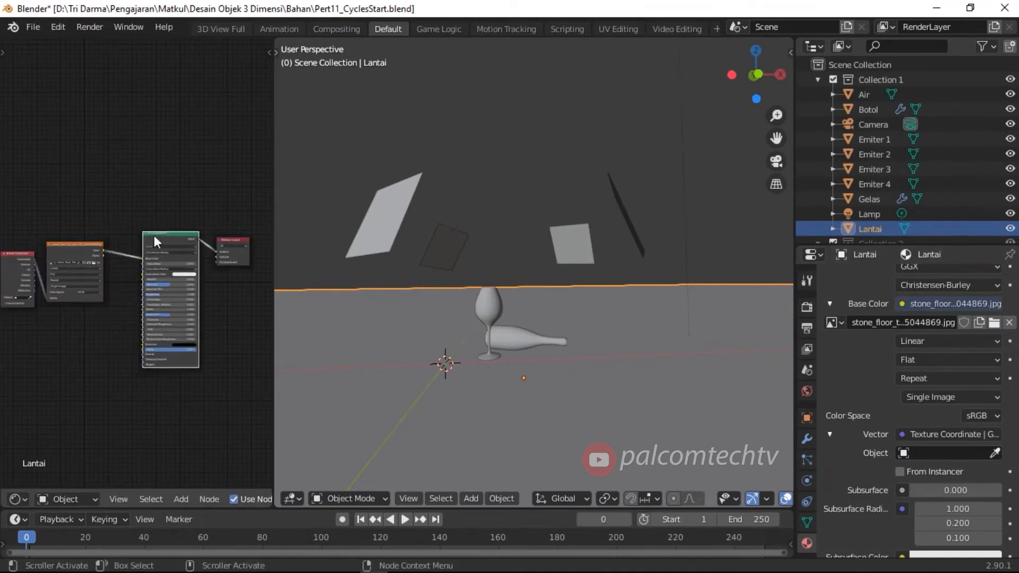
left_click_drag(91, 250, 118, 243)
left_click_drag(18, 261, 42, 249)
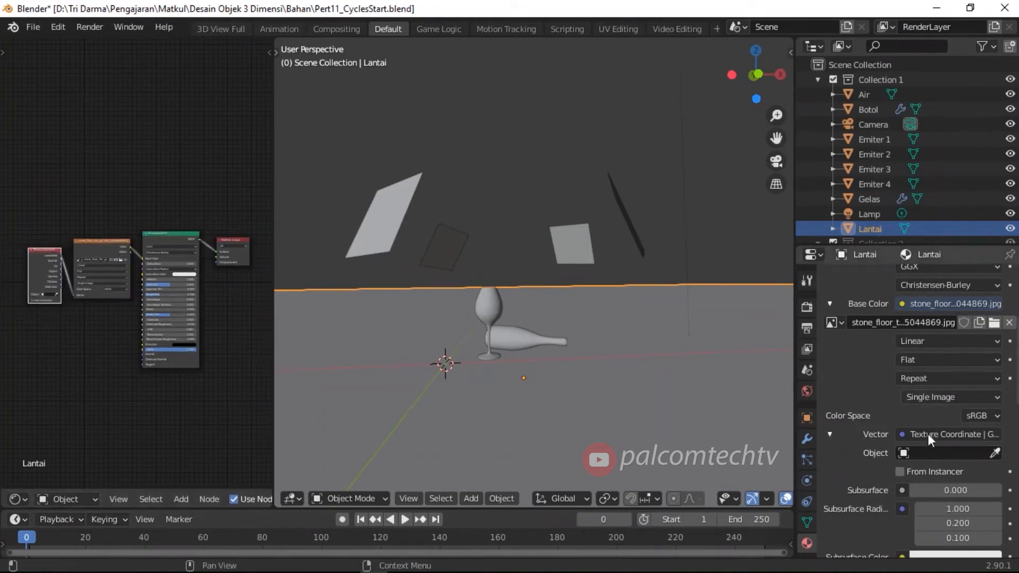
Add a Mix Shader node to the Lantai node graph, just below the Material Output
scroll(53, 159, "up", 4)
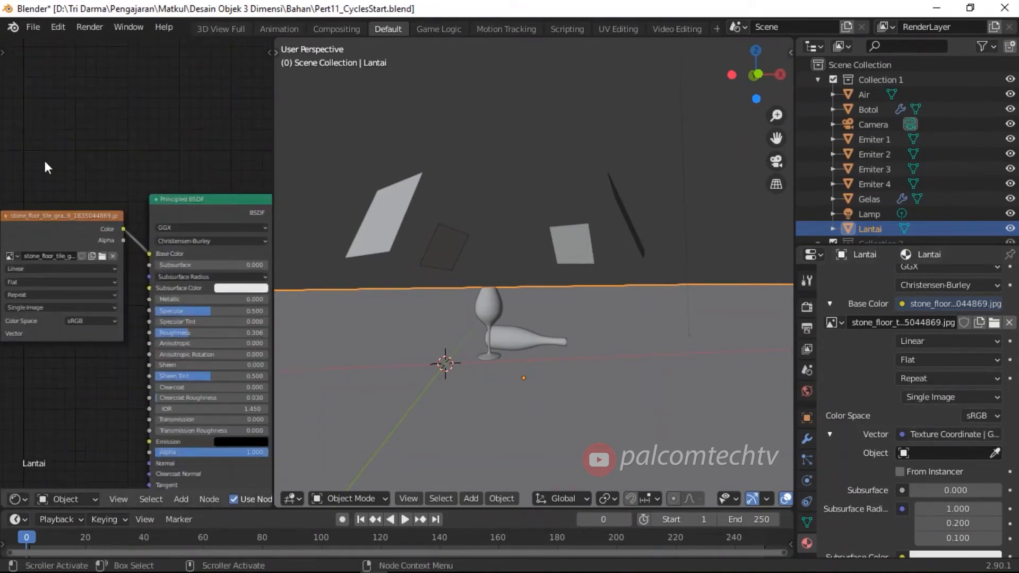
middle_click_drag(46, 162, 191, 150)
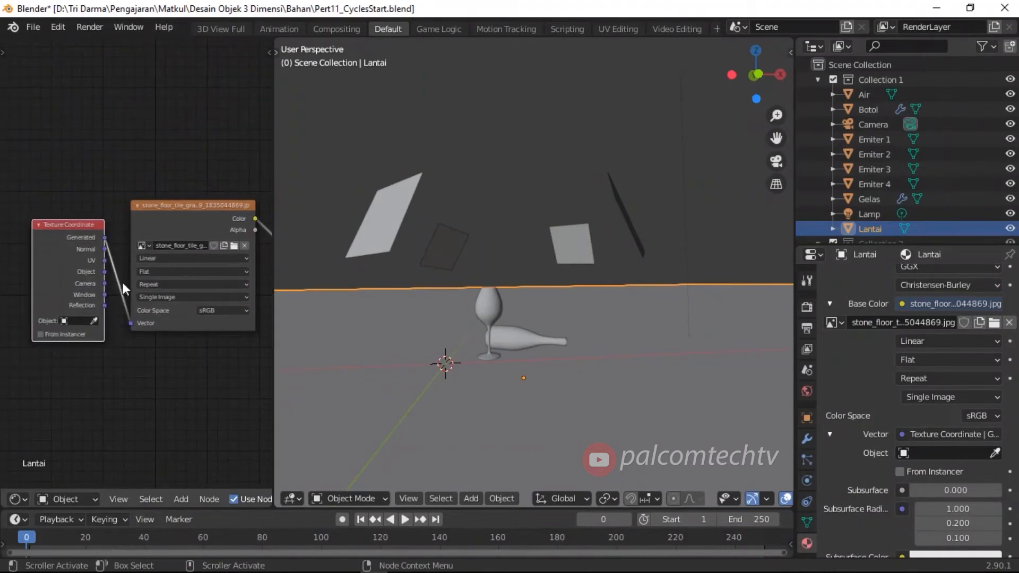
scroll(204, 156, "down", 1)
middle_click_drag(203, 192, 5, 167)
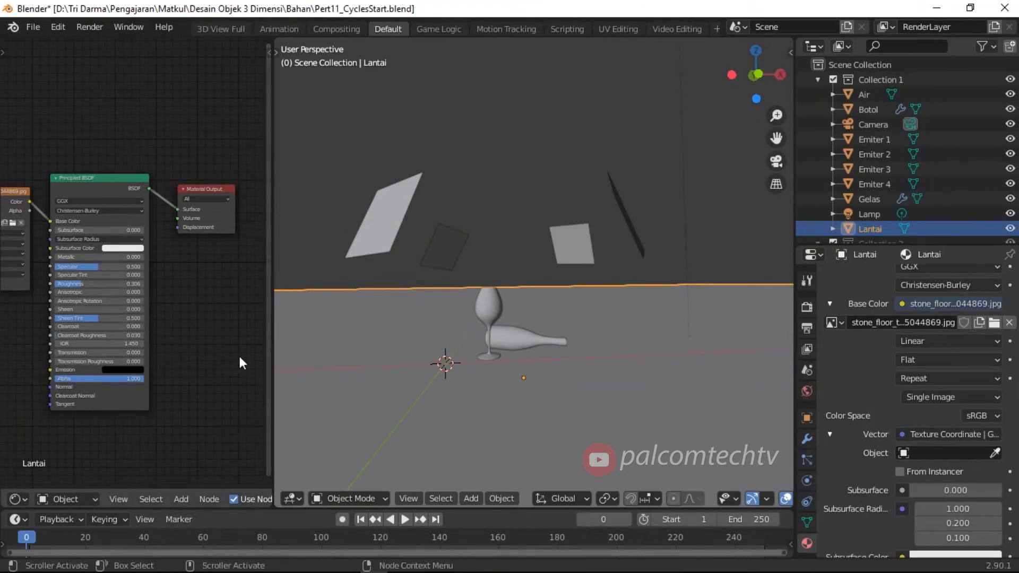
left_click(203, 499)
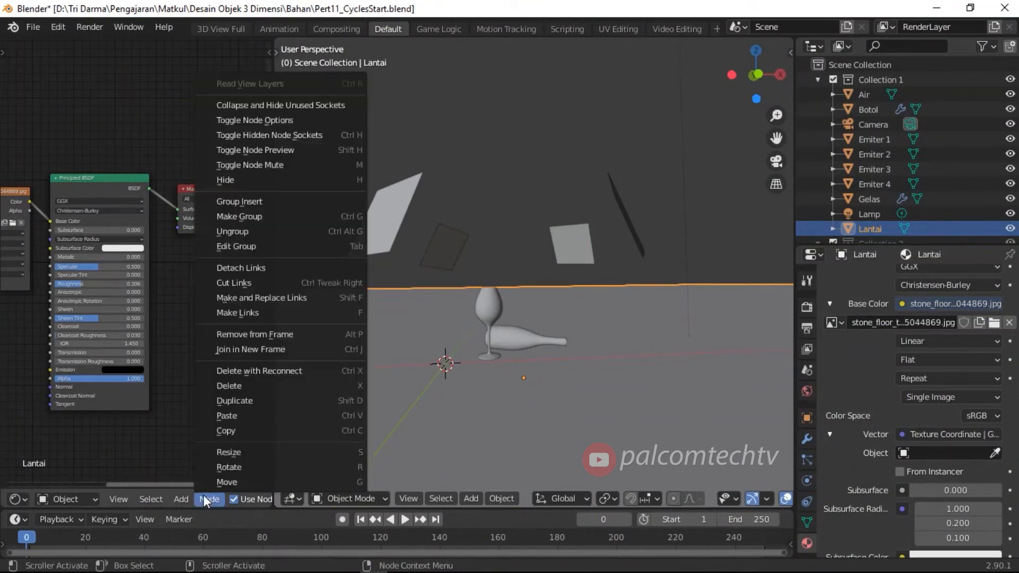
left_click(203, 499)
left_click(184, 499)
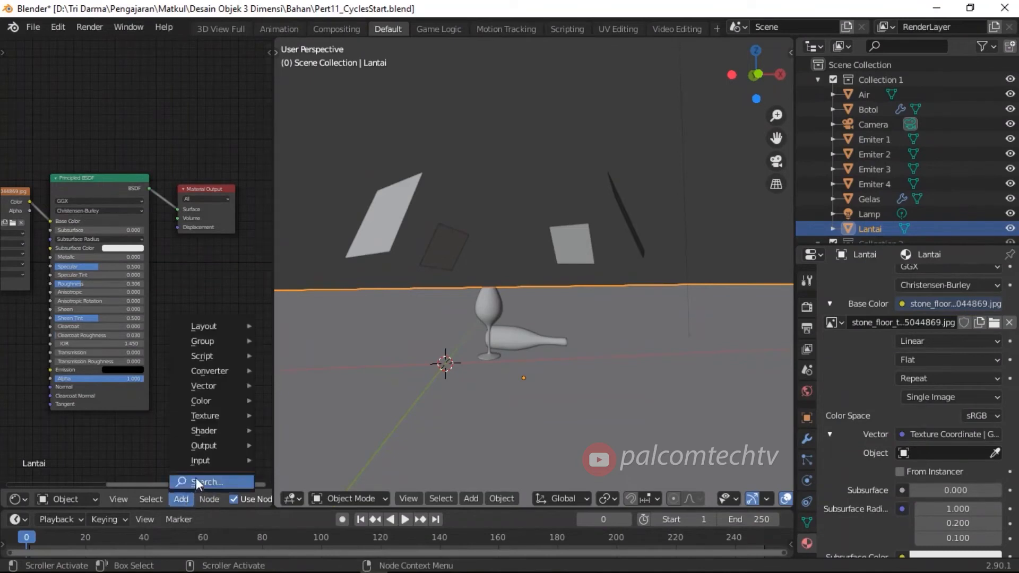
mouse_move(207, 448)
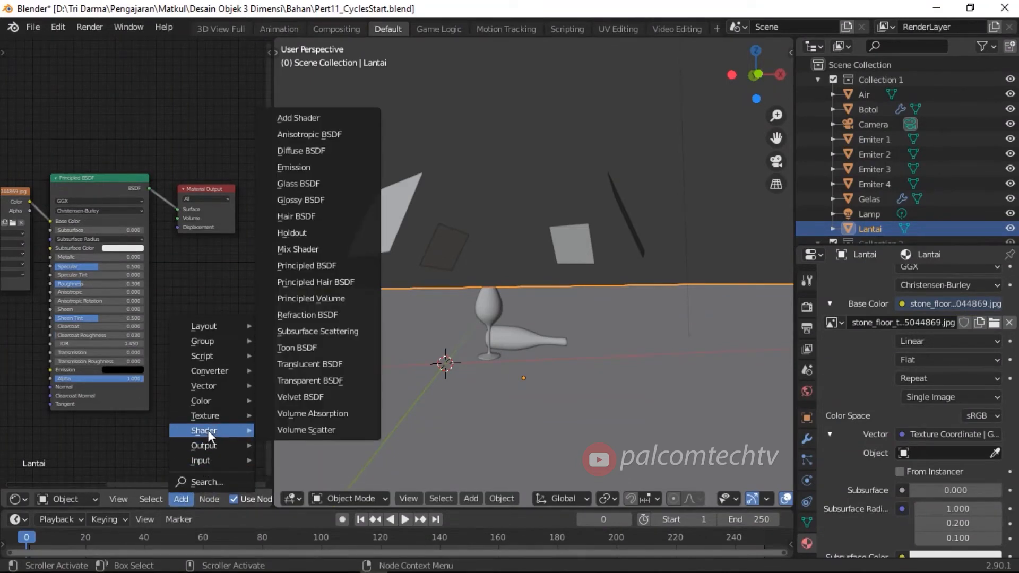
left_click(302, 250)
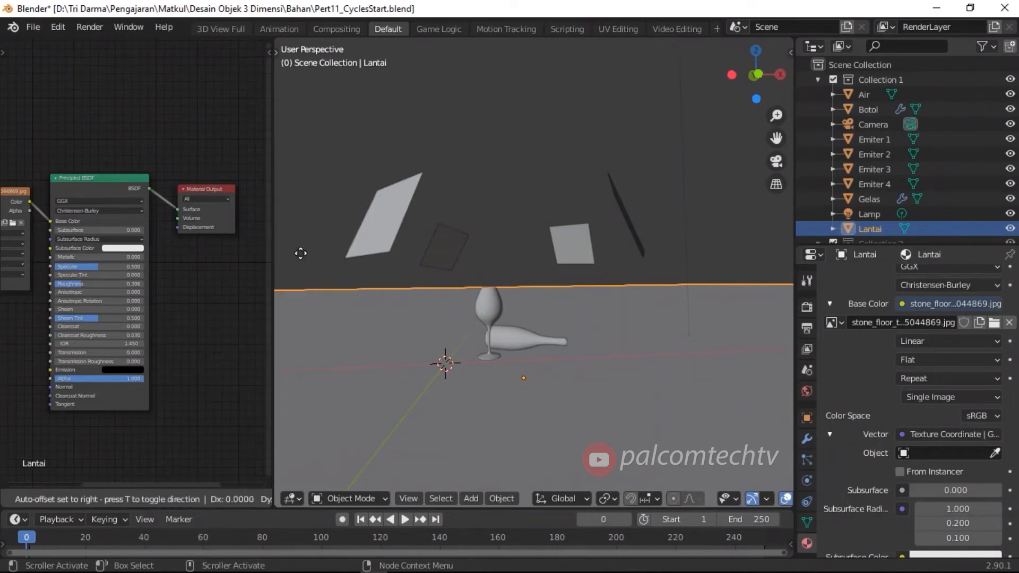
left_click(160, 258)
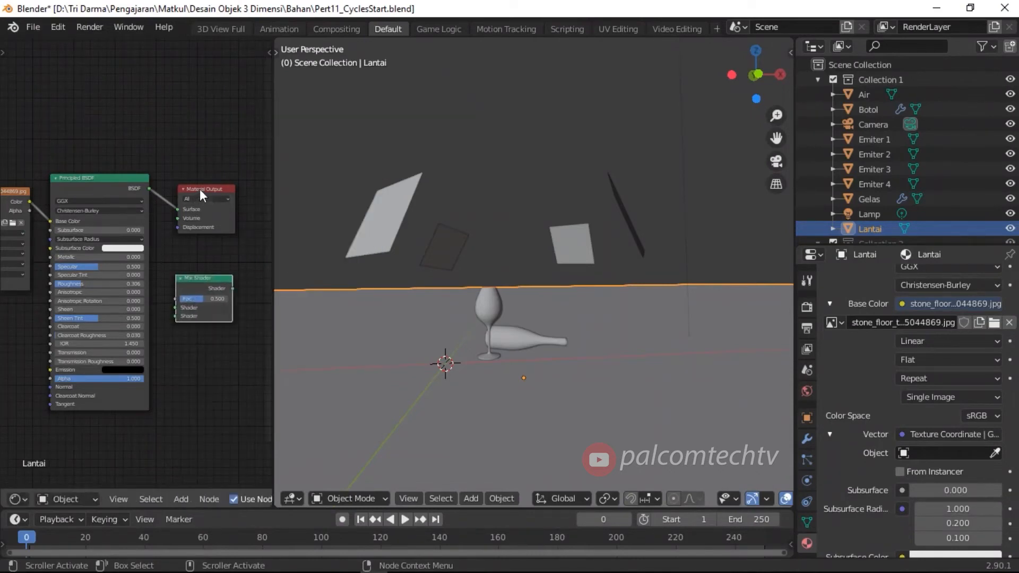
Move the Material Output aside, place the Mix Shader before it, and link its Shader output to the Volume input
left_click_drag(200, 189, 253, 206)
scroll(237, 255, "down", 1)
left_click_drag(198, 279, 179, 264)
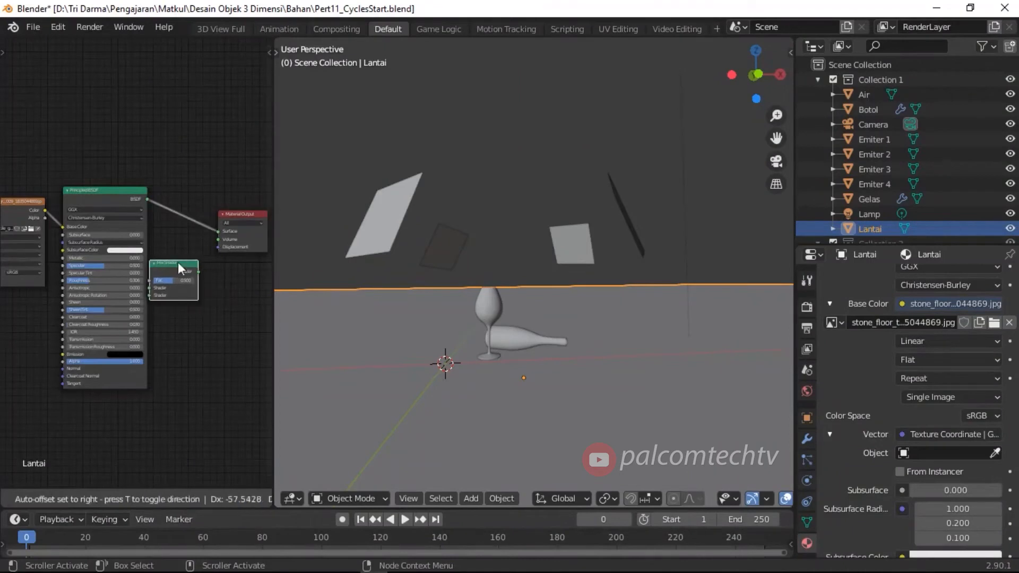
scroll(207, 288, "up", 1)
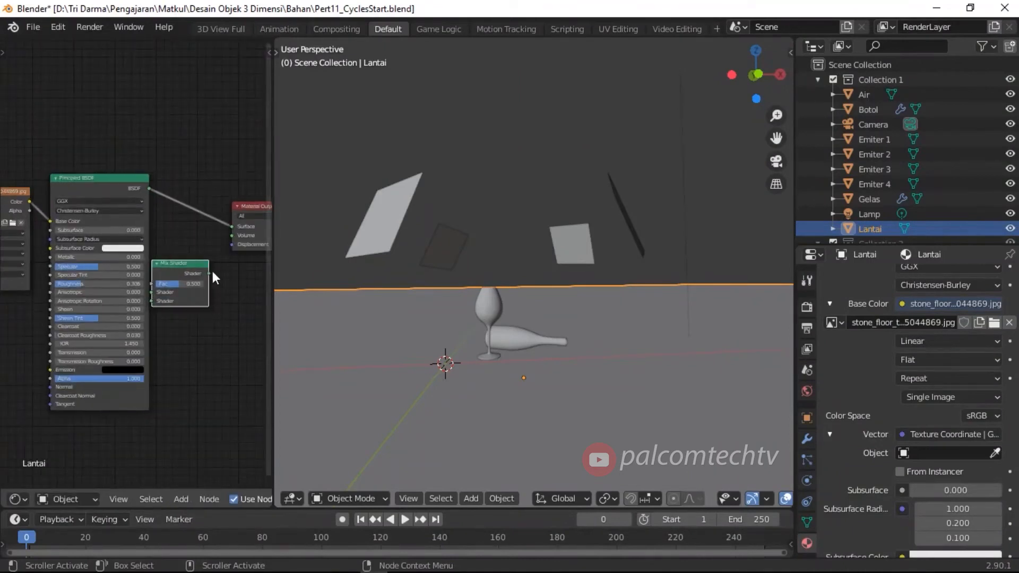
left_click_drag(209, 273, 192, 255)
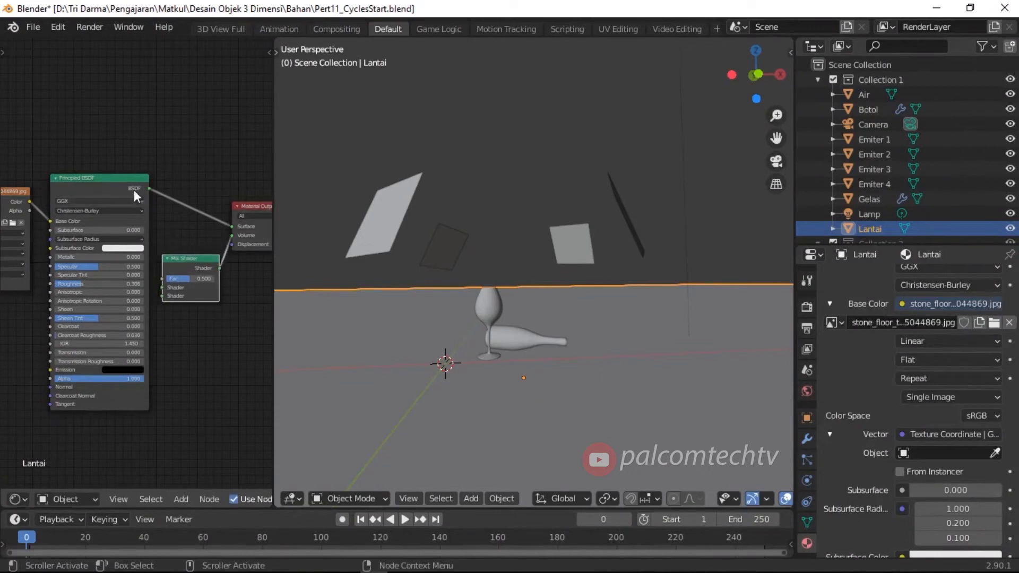
Reposition the Principled BSDF, Mix Shader and Material Output nodes, keeping the Principled BSDF linked to the Surface input
left_click_drag(113, 175, 117, 167)
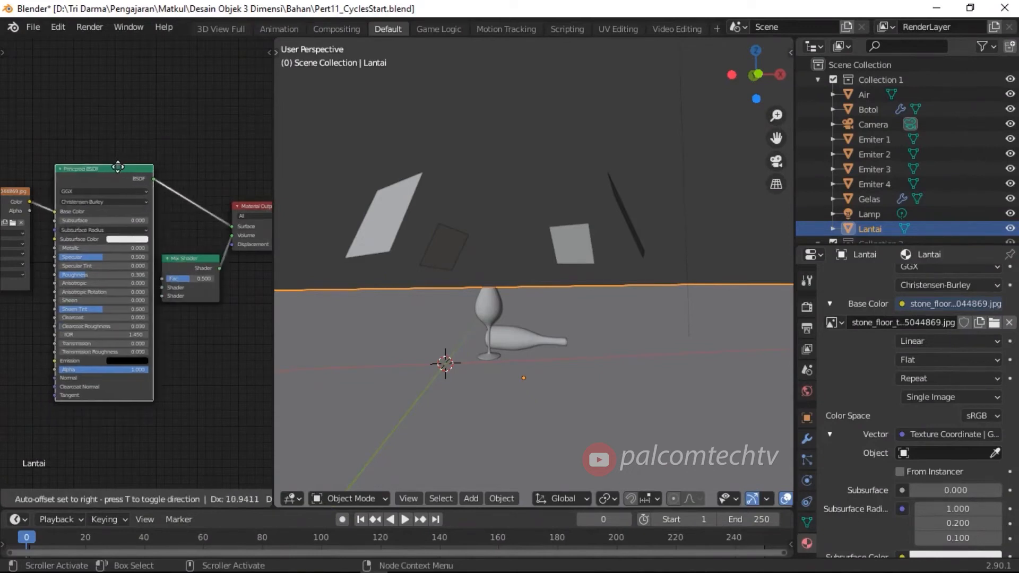
left_click_drag(232, 227, 225, 196)
left_click(241, 207)
left_click(190, 259)
left_click_drag(190, 260, 184, 267)
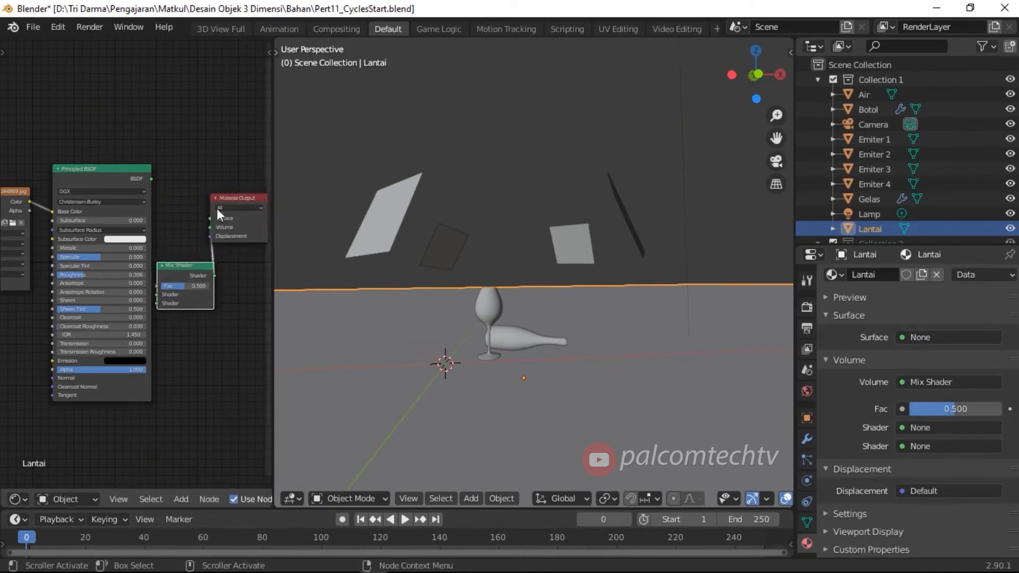
left_click_drag(247, 214, 273, 239)
left_click_drag(151, 179, 237, 242)
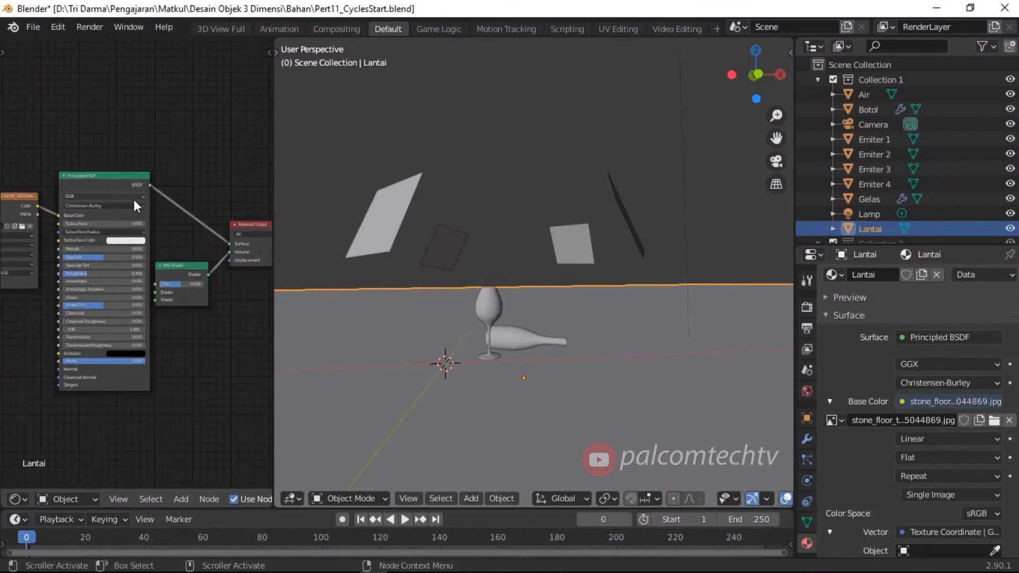
scroll(232, 269, "up", 1)
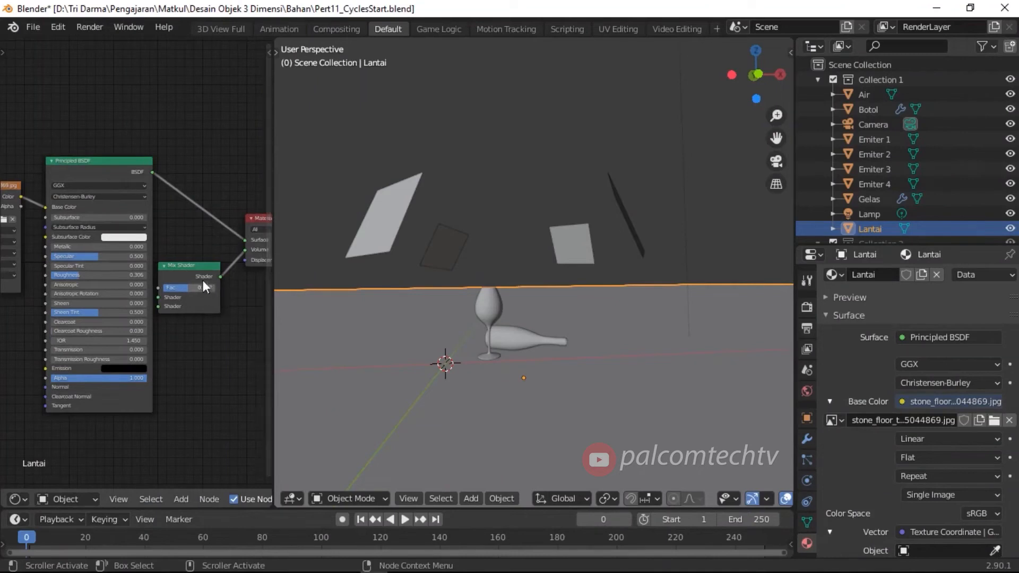
scroll(195, 288, "down", 5)
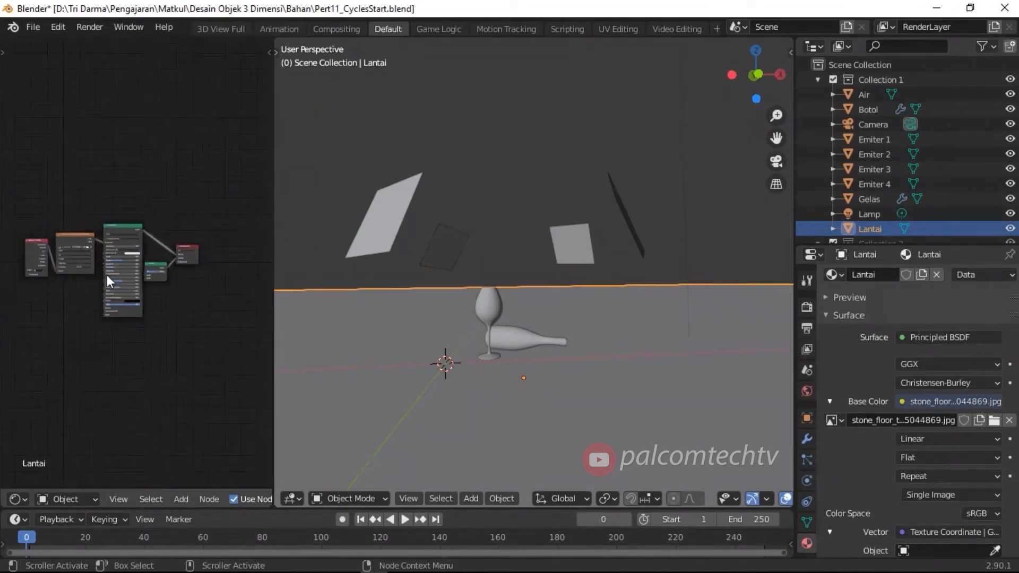
scroll(118, 239, "up", 3)
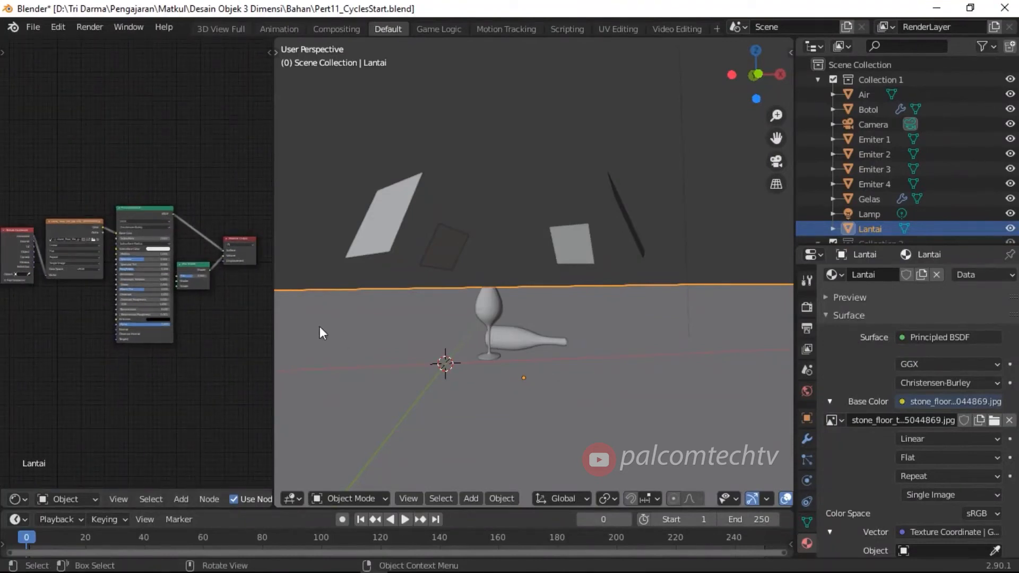
scroll(413, 279, "down", 5)
scroll(648, 247, "up", 2)
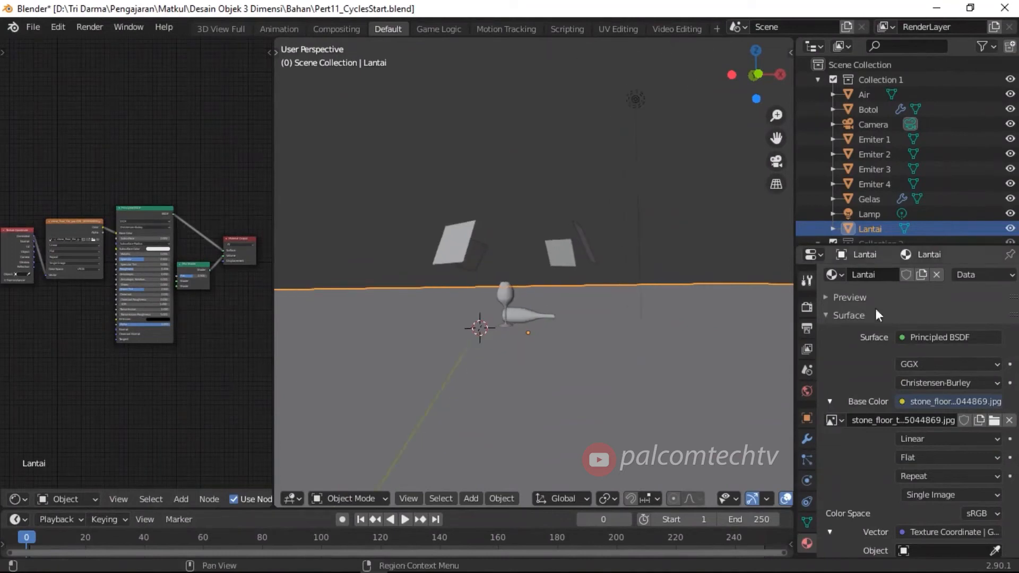
Use a Sky Texture of type Hosek / Wilkie as the Color of the world's Background surface
left_click(809, 391)
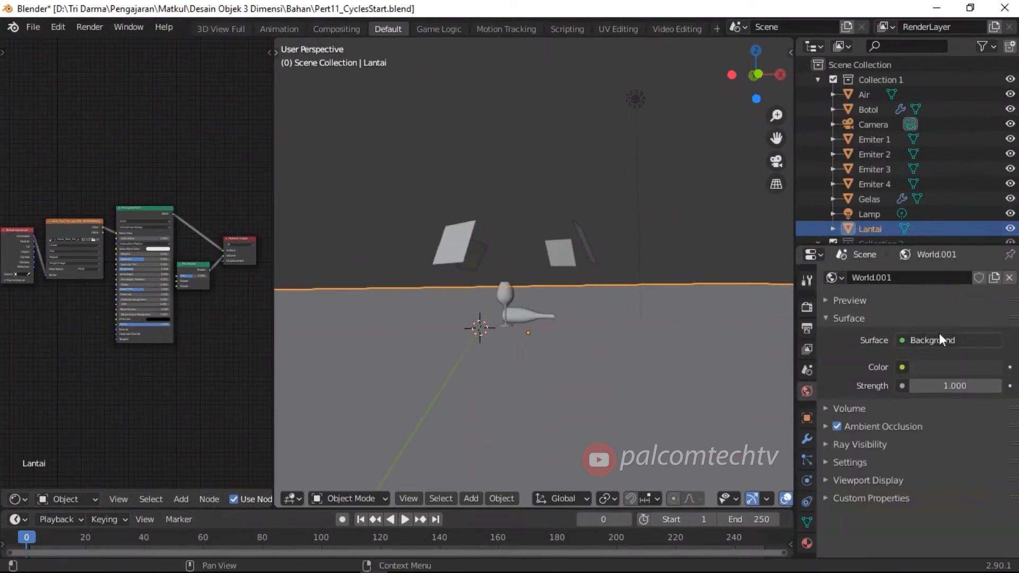
left_click(902, 368)
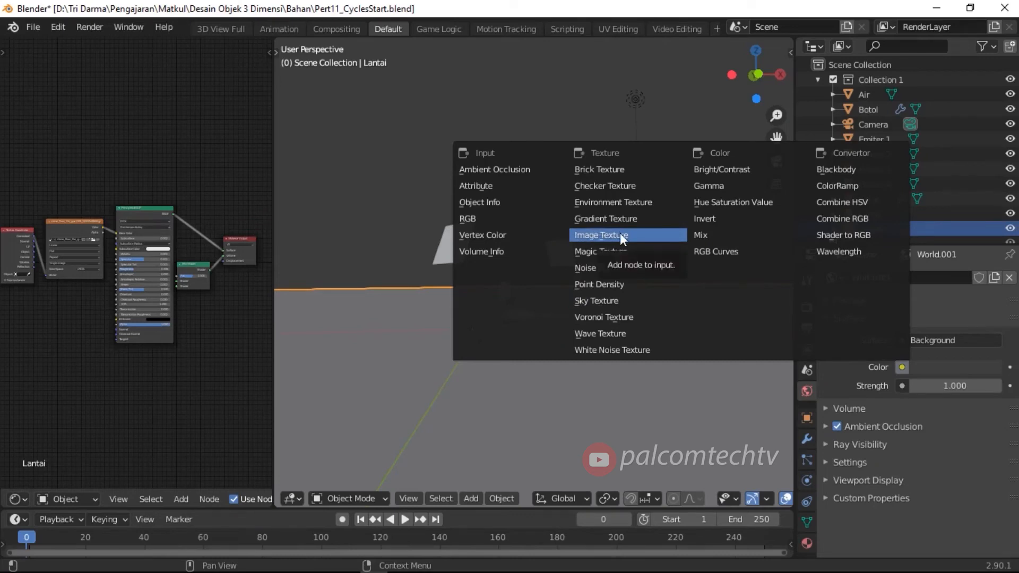
left_click(606, 300)
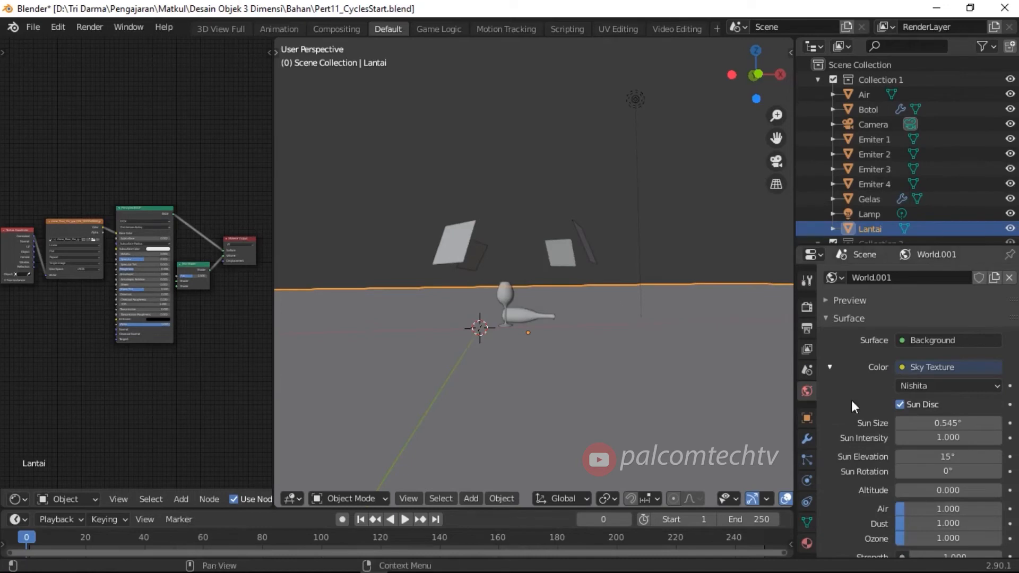
scroll(928, 365, "down", 3)
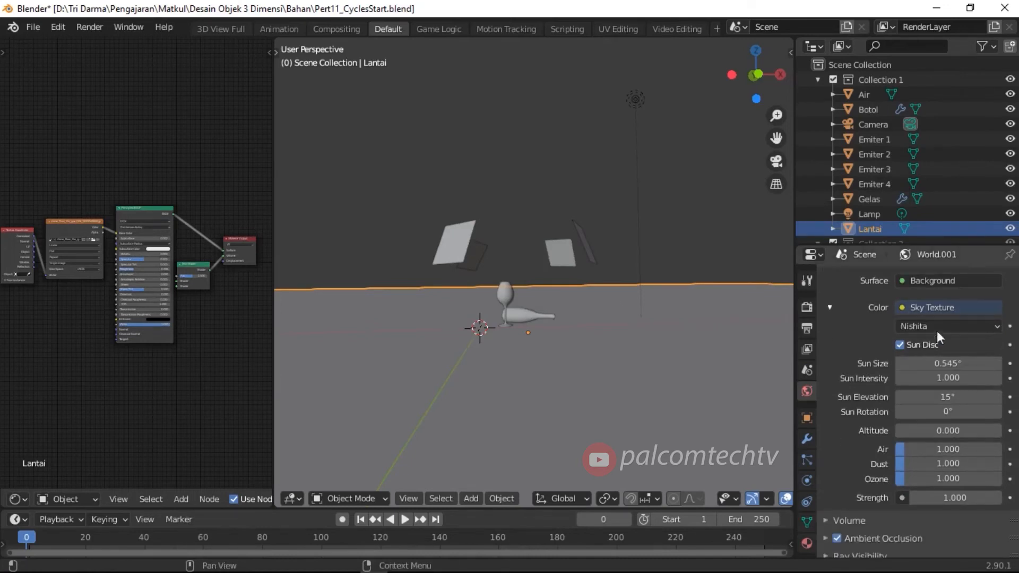
left_click(992, 326)
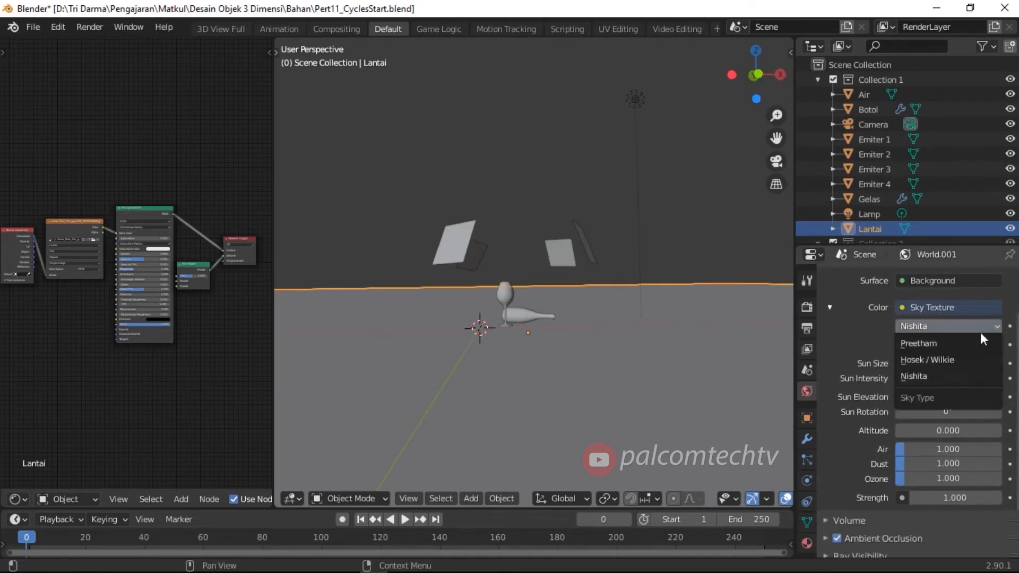
left_click(929, 359)
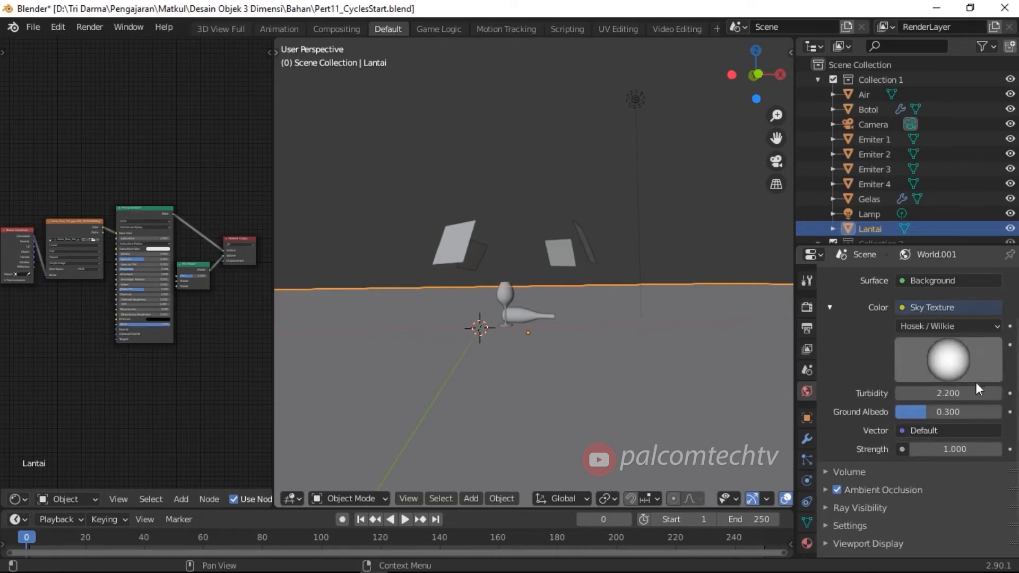
Set the Strength of the world background to 2
left_click(955, 449)
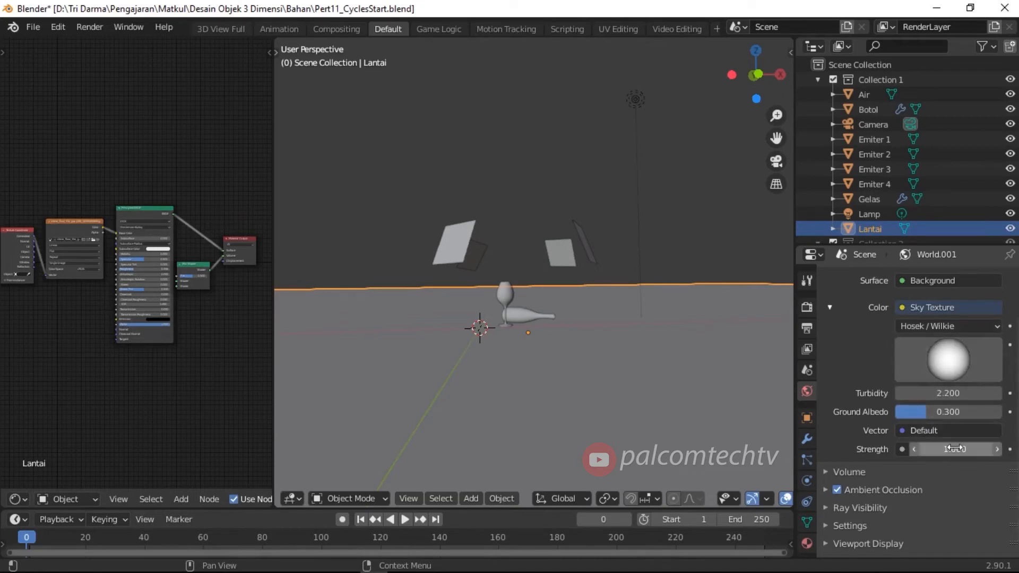
left_click(956, 449)
key("BackSpace")
key("BackSpace")
key("BackSpace")
type("2")
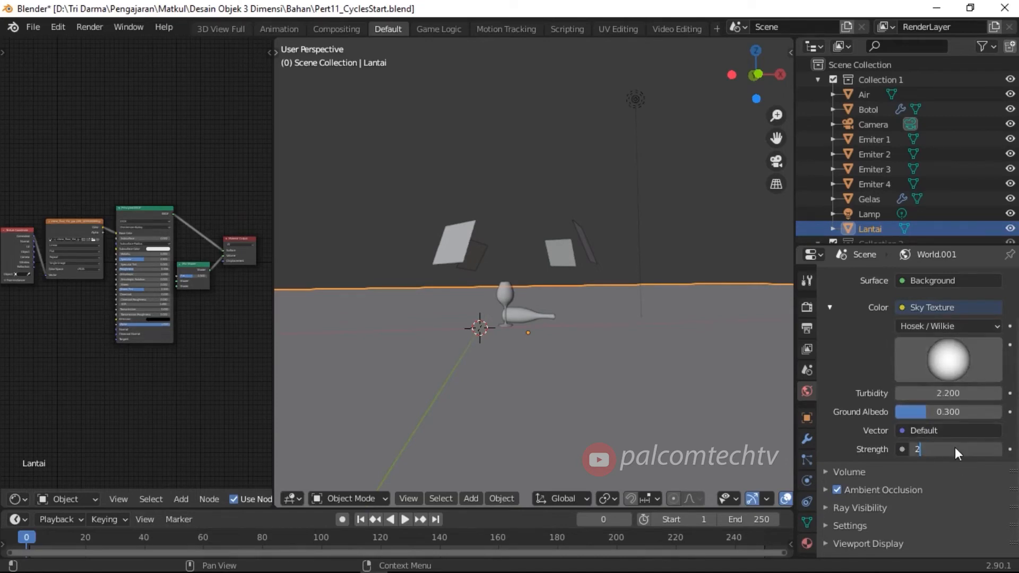
key("Return")
View the scene through the camera and widen the 3D viewport by narrowing the node editor
scroll(618, 343, "up", 2)
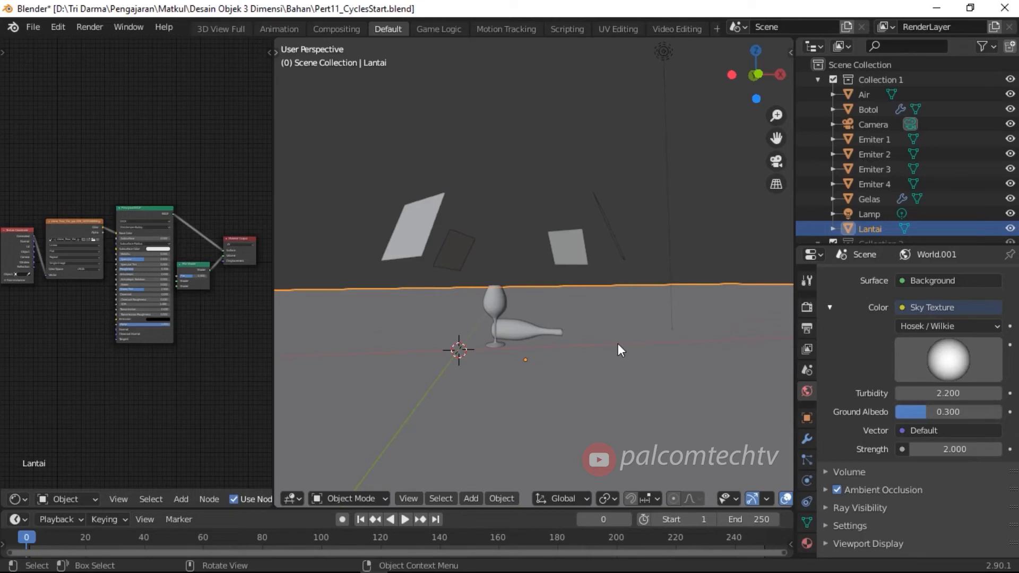
scroll(617, 343, "up", 3)
left_click(780, 167)
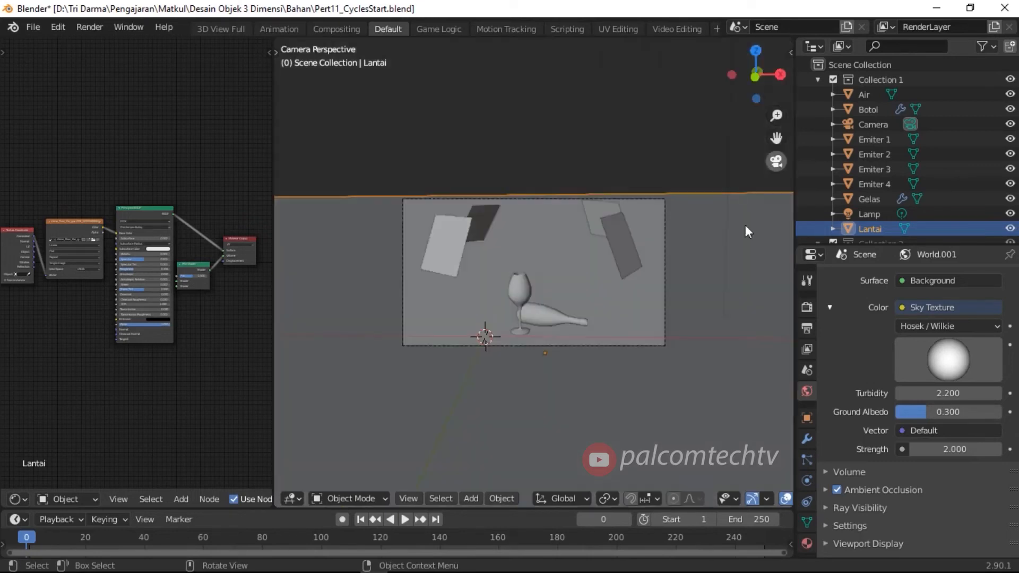
scroll(702, 260, "up", 3)
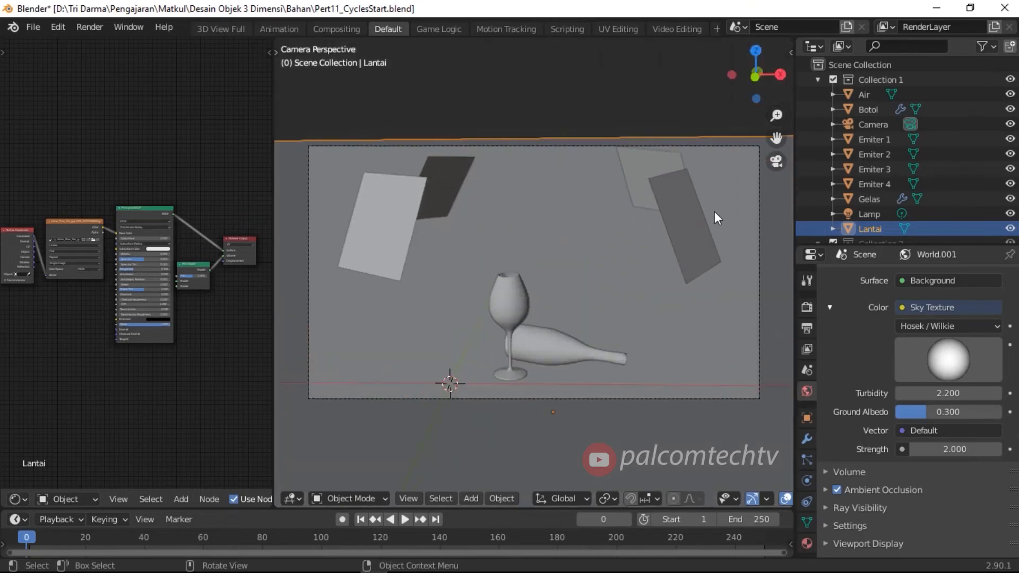
scroll(715, 211, "down", 2)
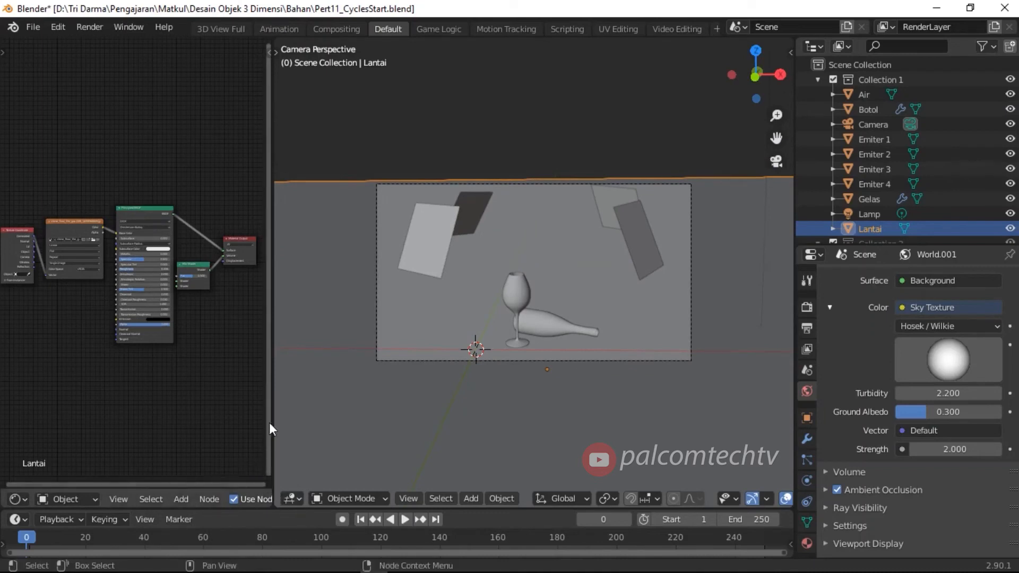
left_click_drag(271, 423, 127, 399)
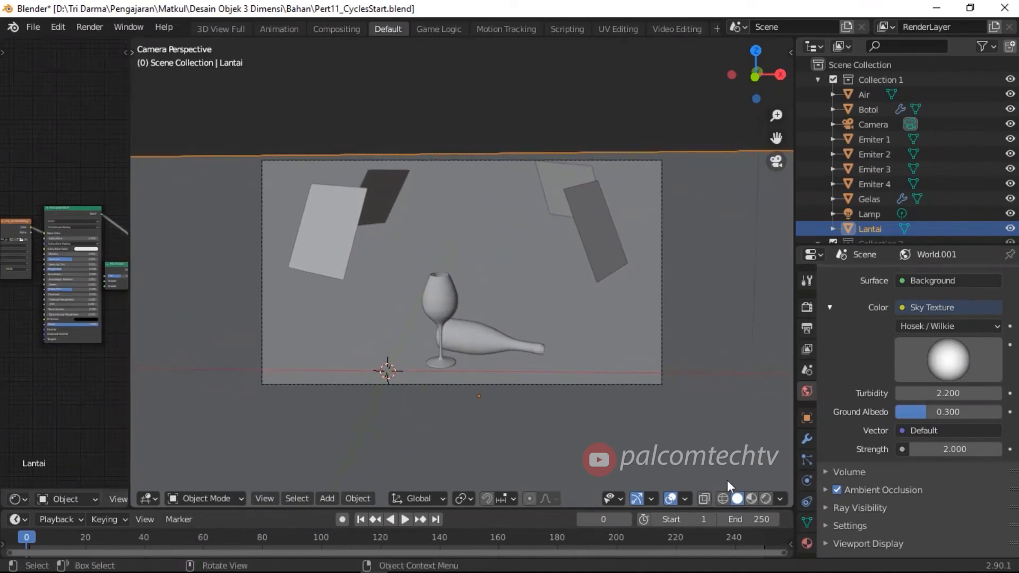
Preview the camera view in Material Preview shading, ending in Rendered shading
left_click(753, 498)
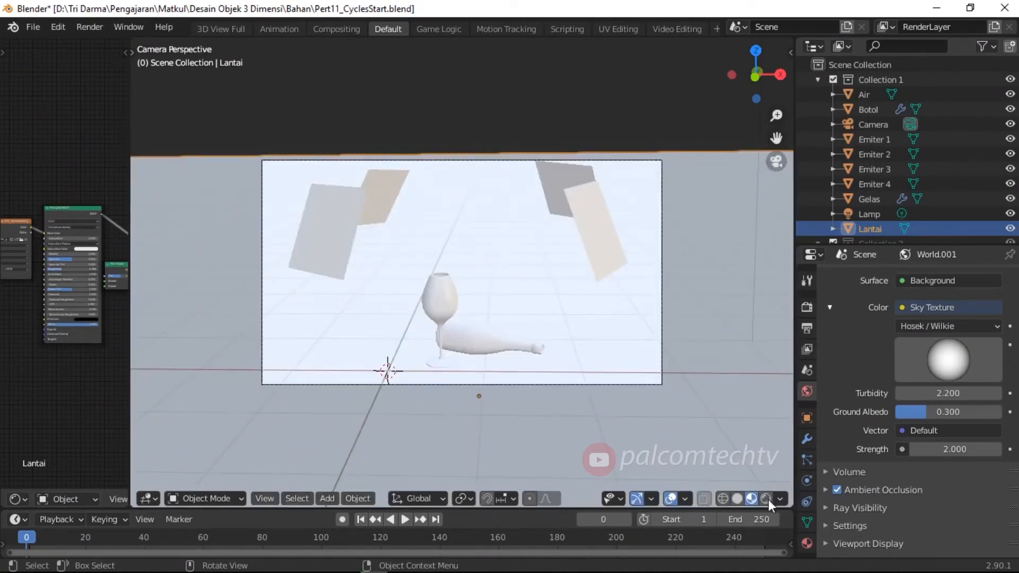
left_click(767, 499)
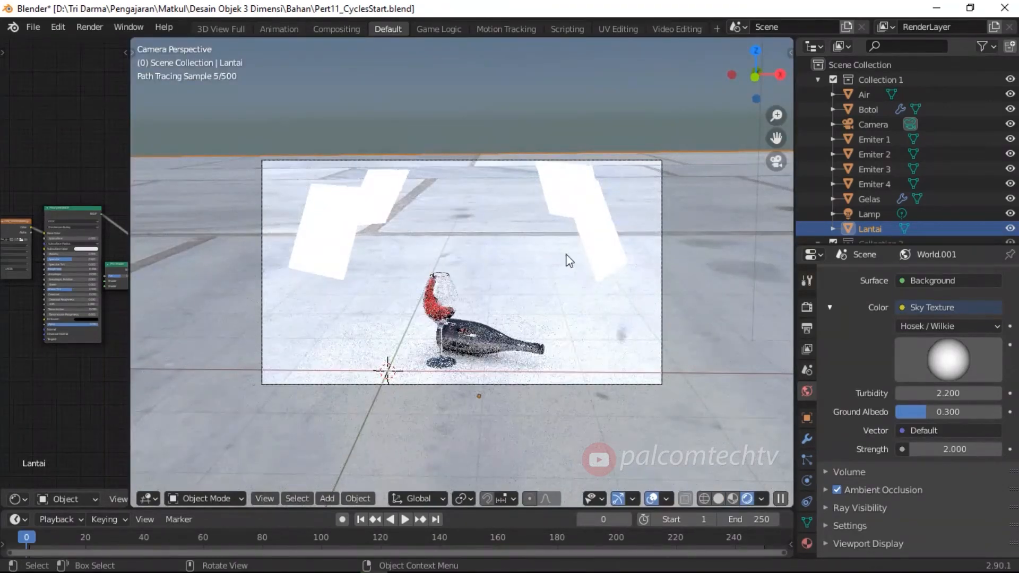
scroll(569, 261, "up", 2)
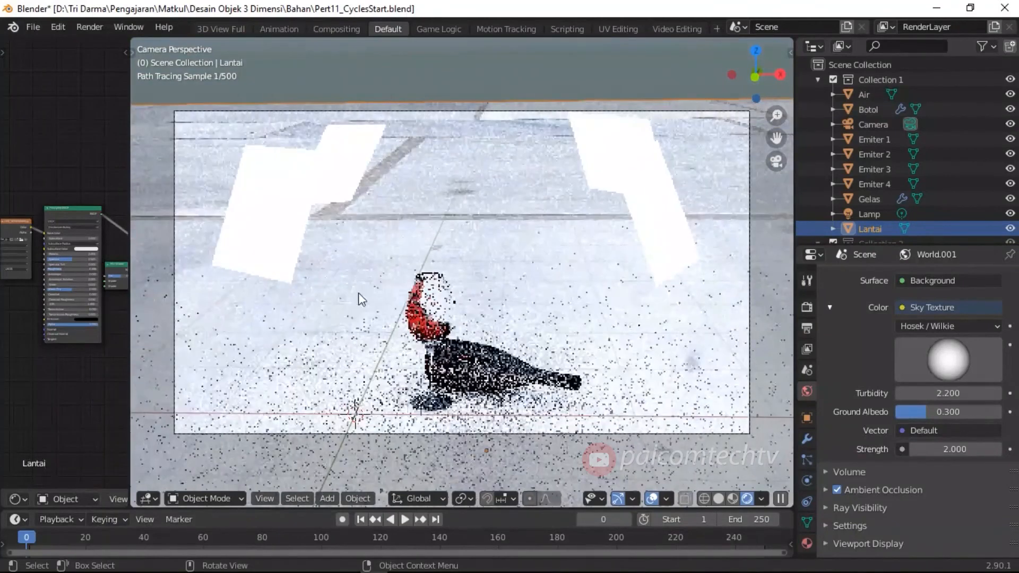
scroll(339, 313, "down", 1)
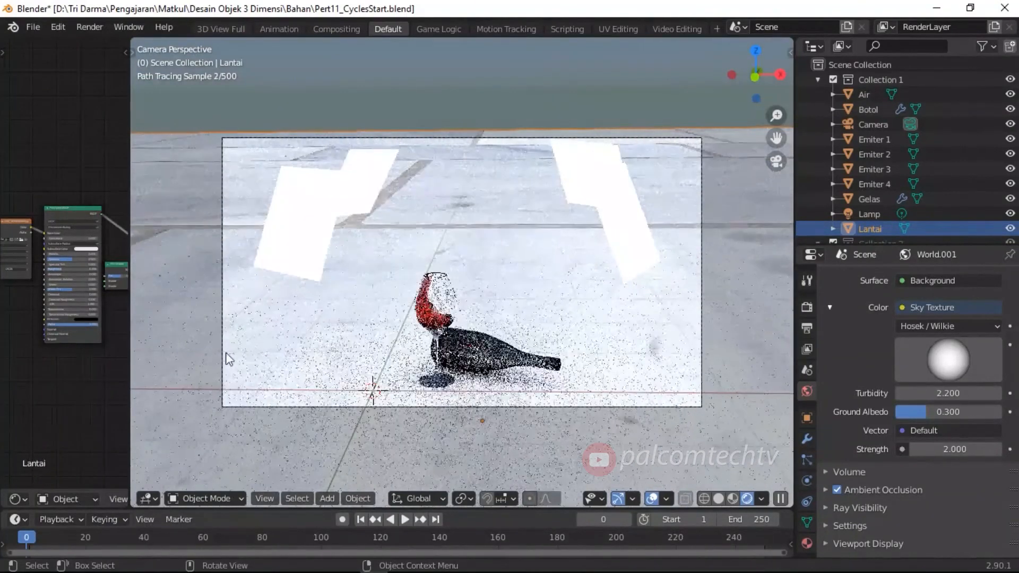
Widen the node editor, switch it to the Compositor and enable Use Nodes for the scene
scroll(88, 385, "down", 2)
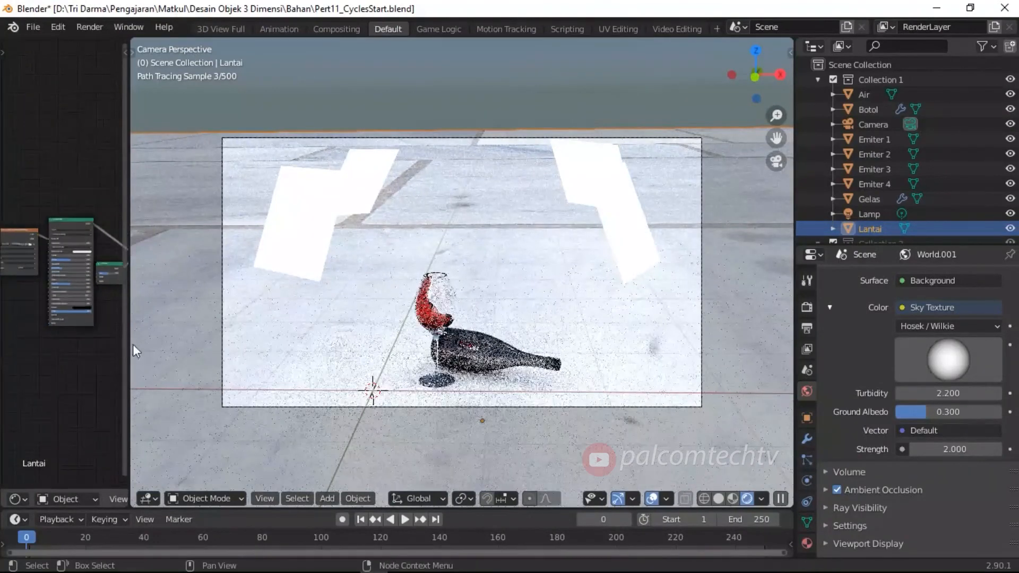
left_click_drag(161, 339, 264, 331)
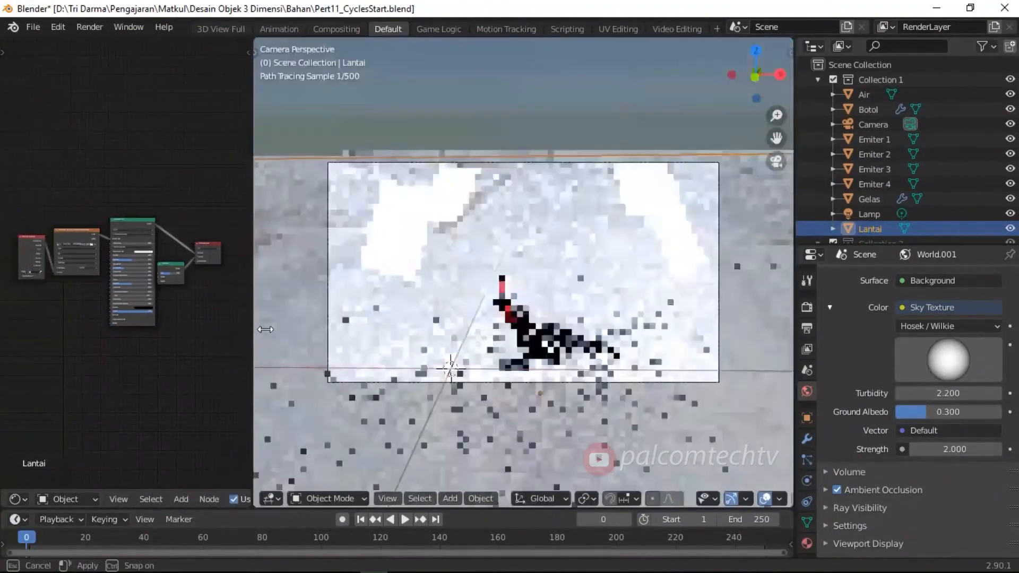
left_click(20, 498)
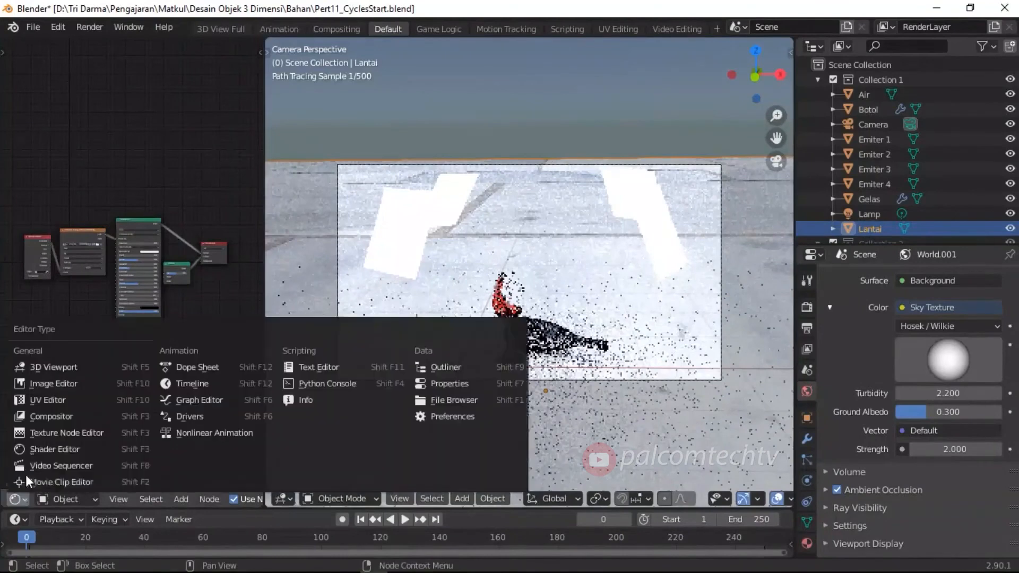
left_click(46, 416)
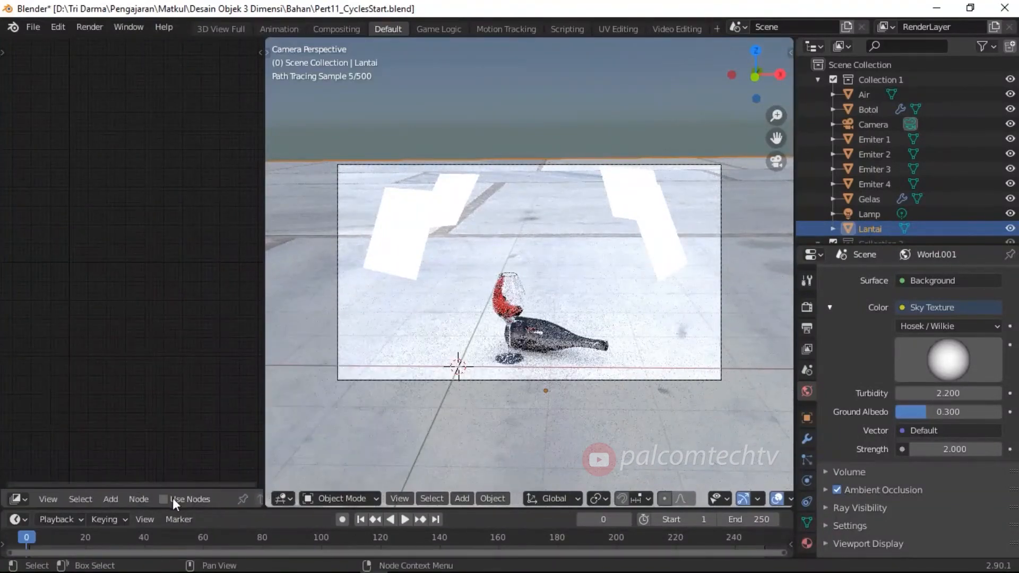
left_click(173, 497)
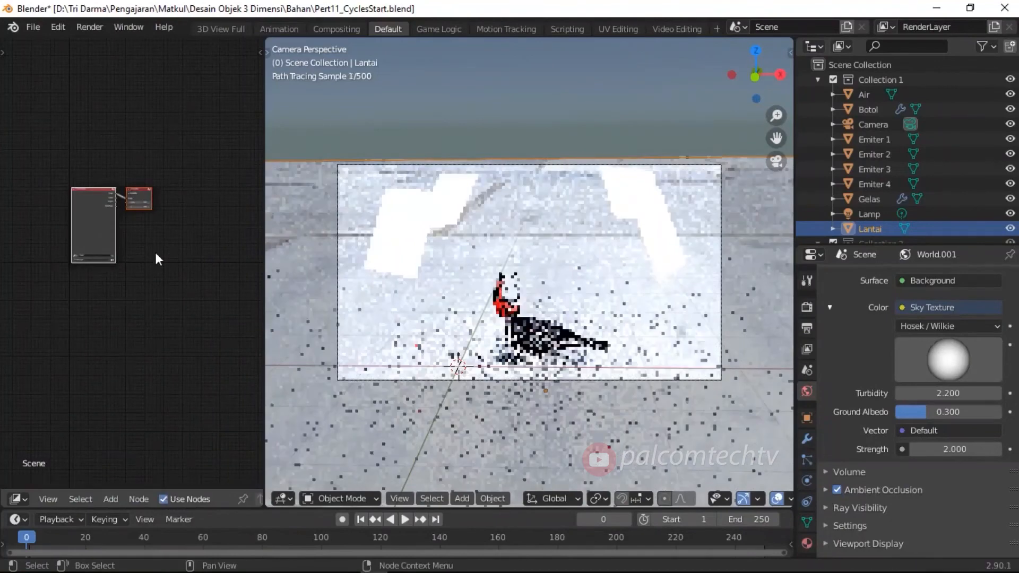
scroll(155, 258, "up", 2)
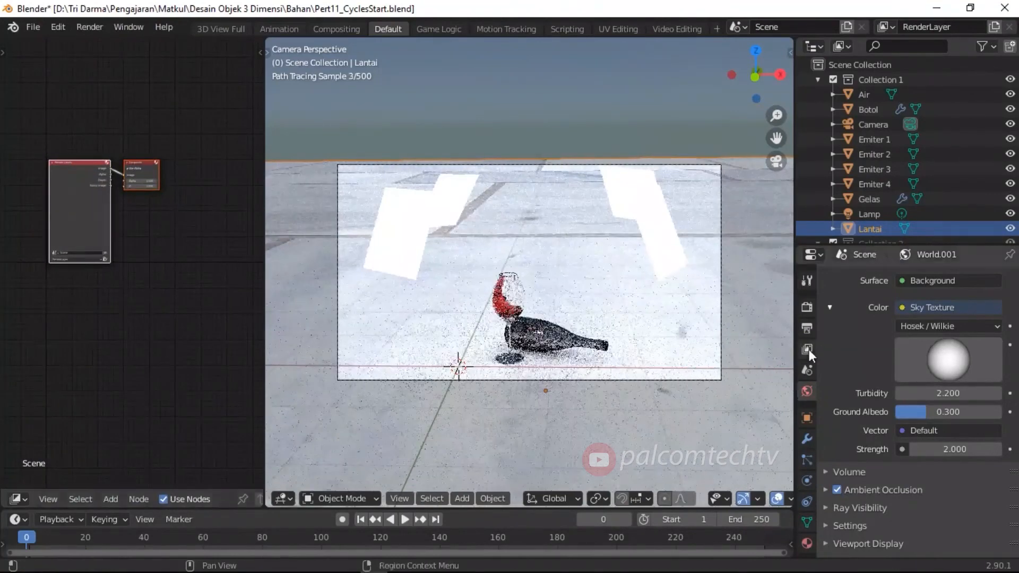
Enable the view layer's Denoising Data pass and add a Denoise filter node beside the Render Layers node
left_click(808, 349)
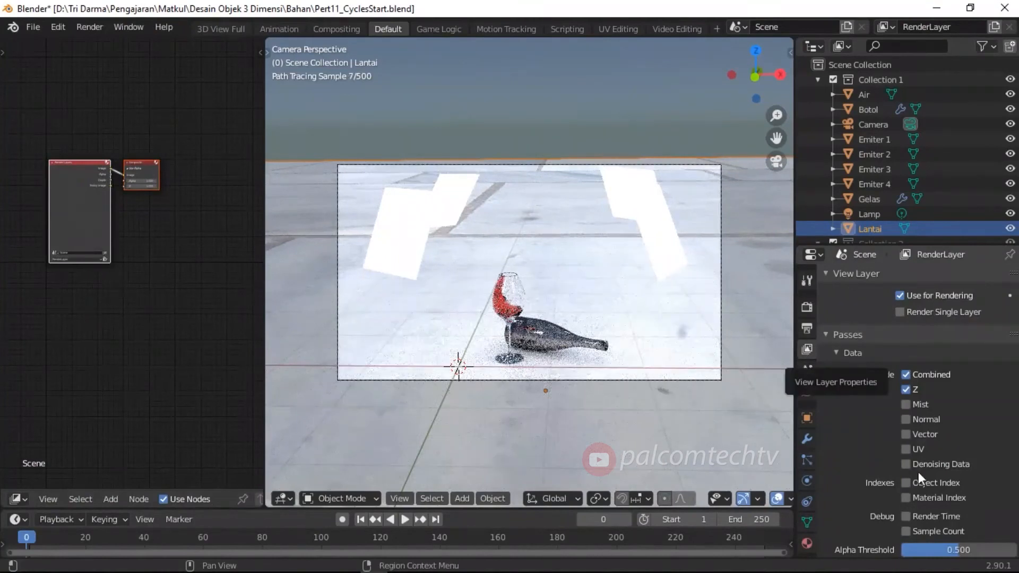
left_click(906, 464)
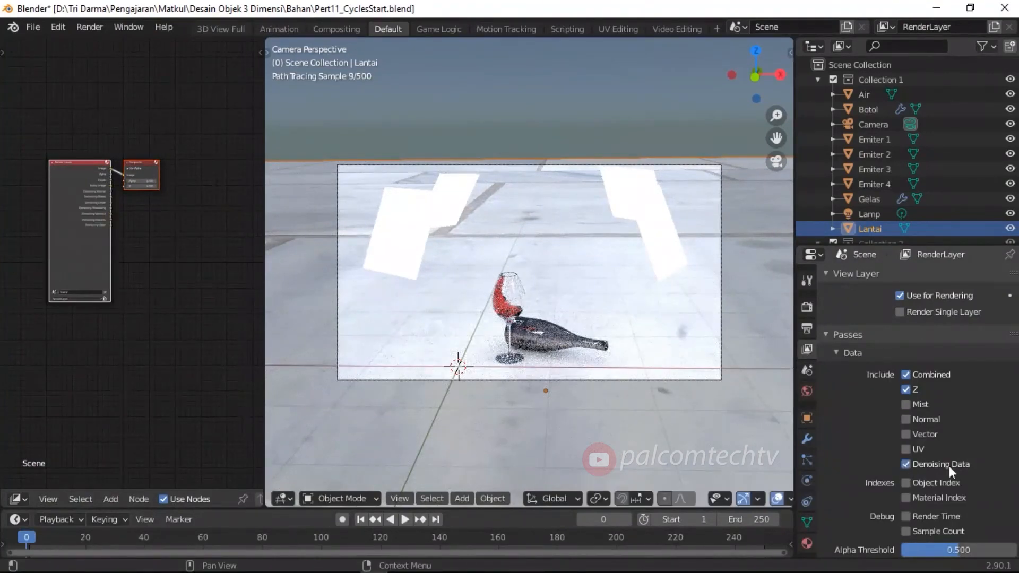
scroll(127, 418, "up", 2)
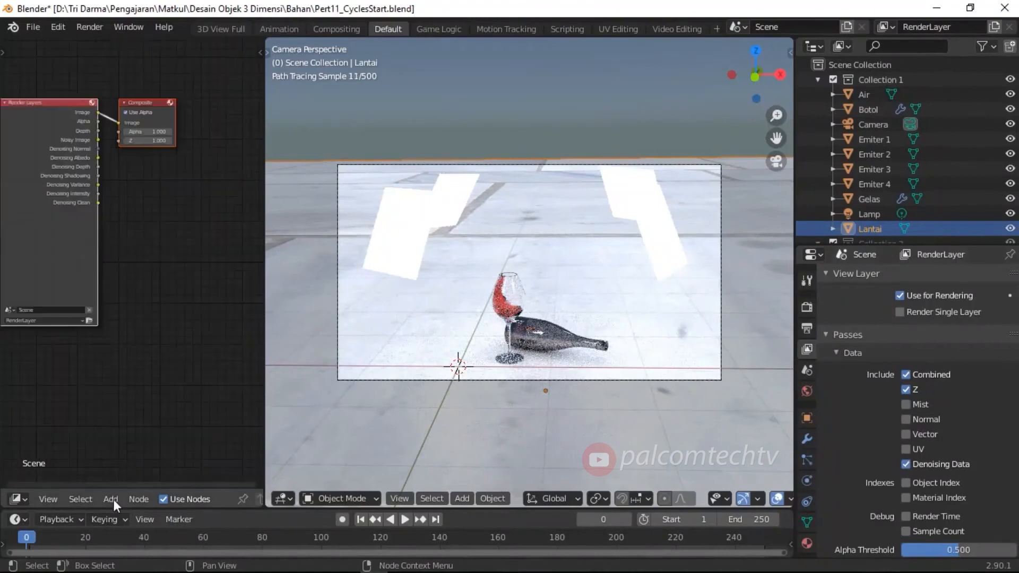
left_click(113, 499)
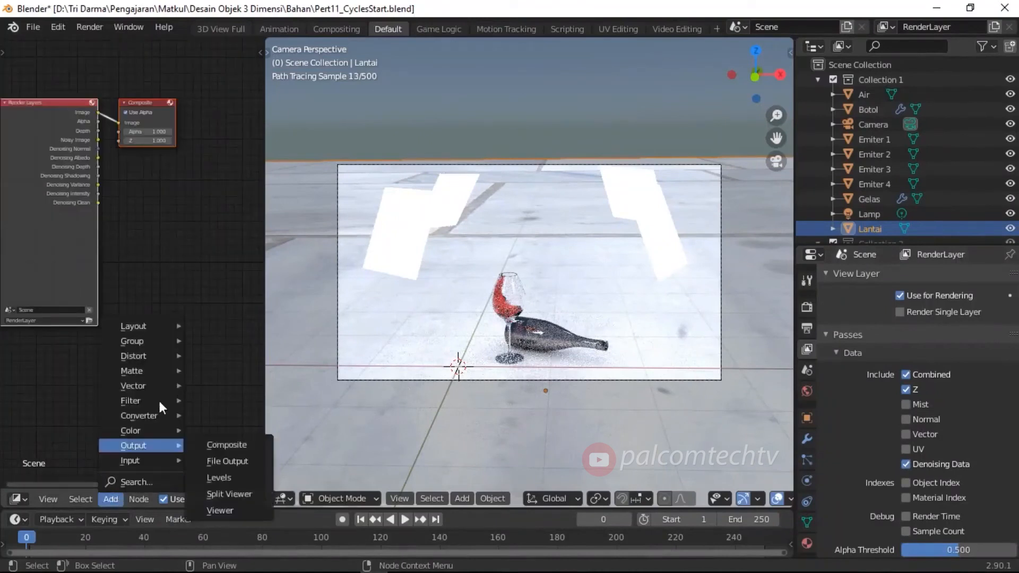
mouse_move(159, 400)
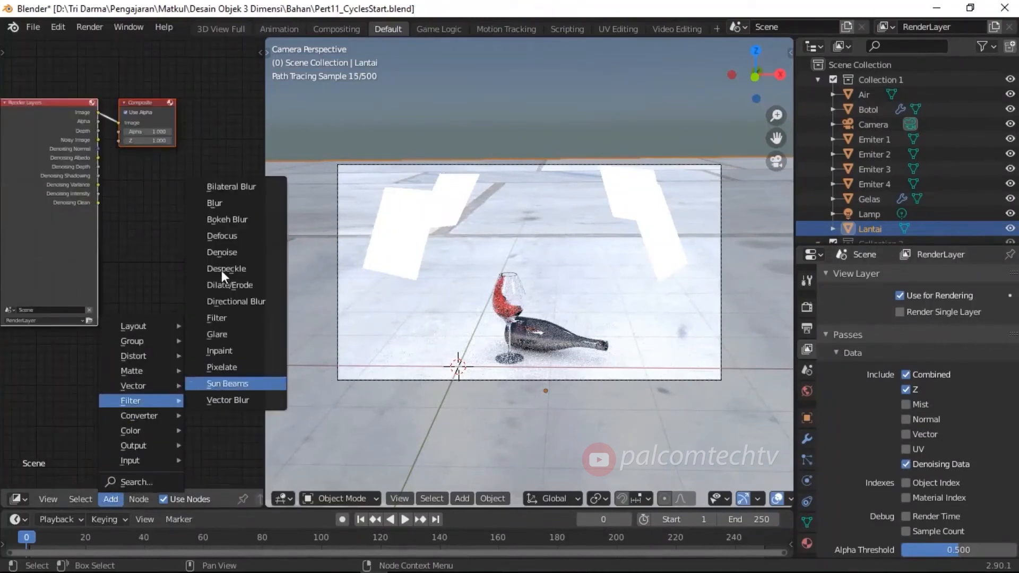
left_click(222, 252)
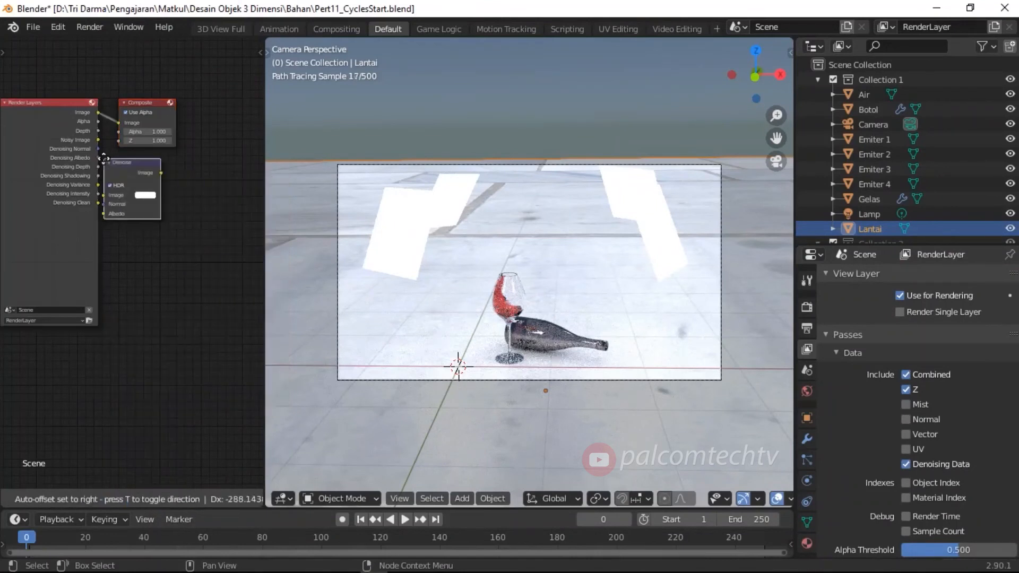
left_click(131, 139)
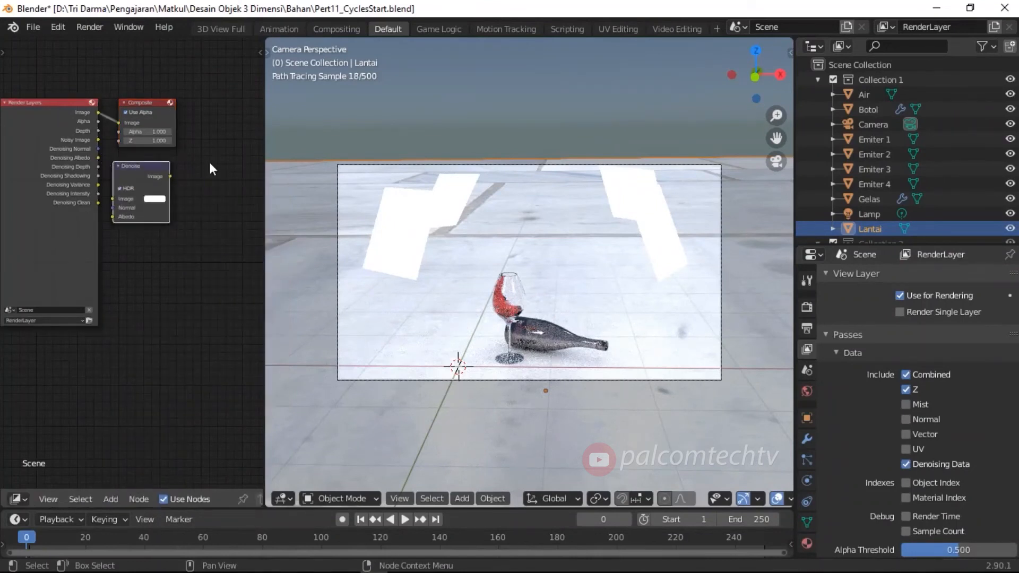
Link Noisy Image, Denoising Normal and Denoising Albedo to Denoise's Image, Normal and Albedo inputs, and the Denoise Image output to Composite
left_click_drag(143, 102, 212, 162)
scroll(85, 85, "up", 2)
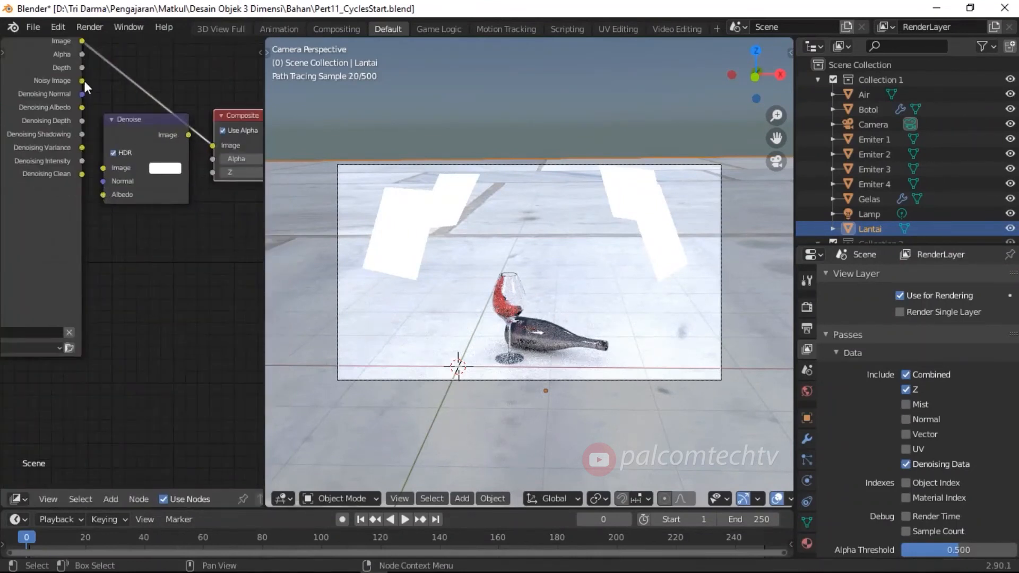
left_click_drag(83, 80, 146, 103)
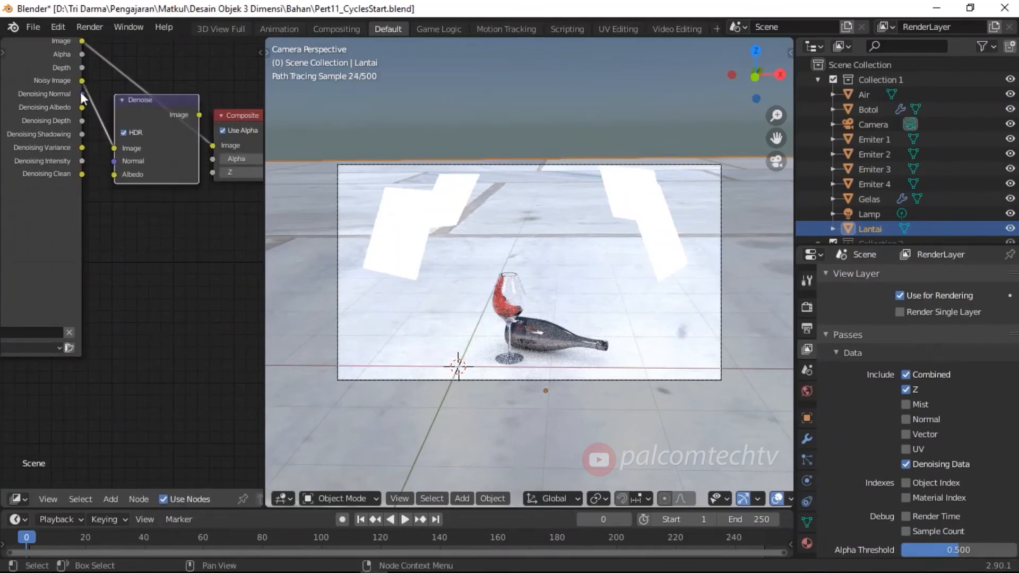
left_click_drag(81, 94, 110, 178)
left_click_drag(143, 100, 135, 94)
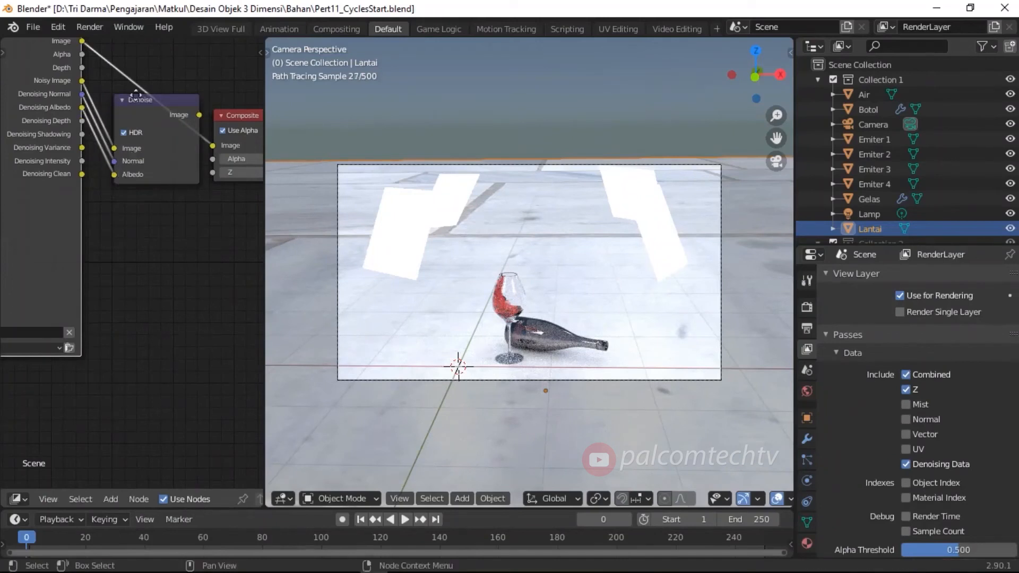
left_click_drag(191, 109, 225, 114)
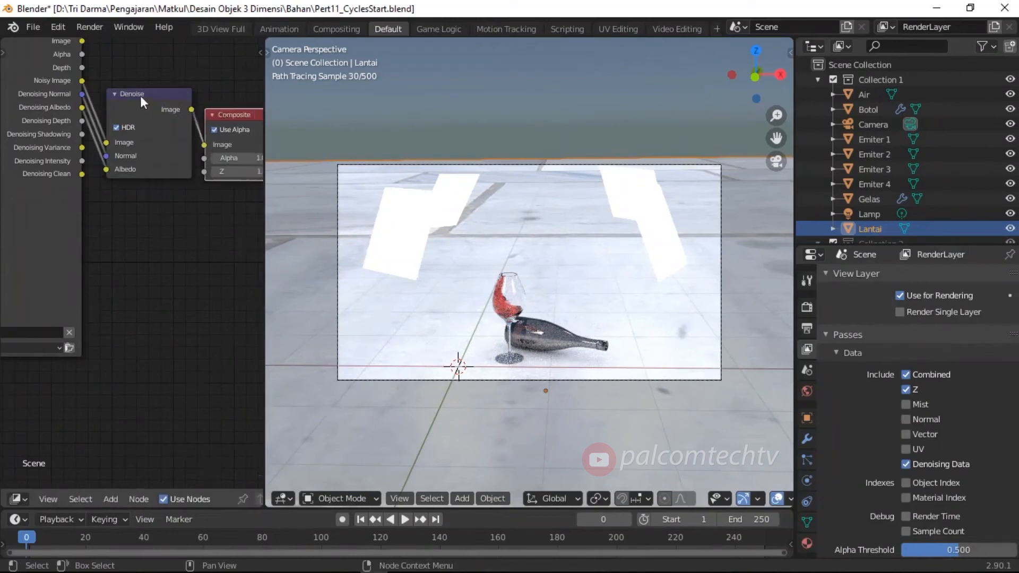
Arrange the Denoise and Composite nodes higher up and close together beside the Render Layers outputs
left_click_drag(140, 95, 133, 67)
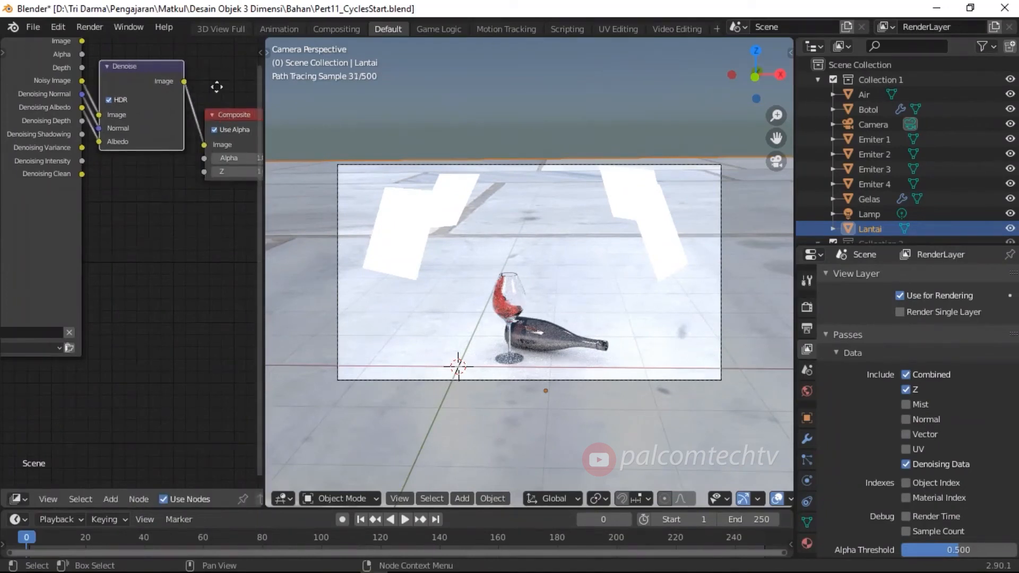
left_click_drag(225, 112, 217, 87)
left_click_drag(161, 65, 165, 61)
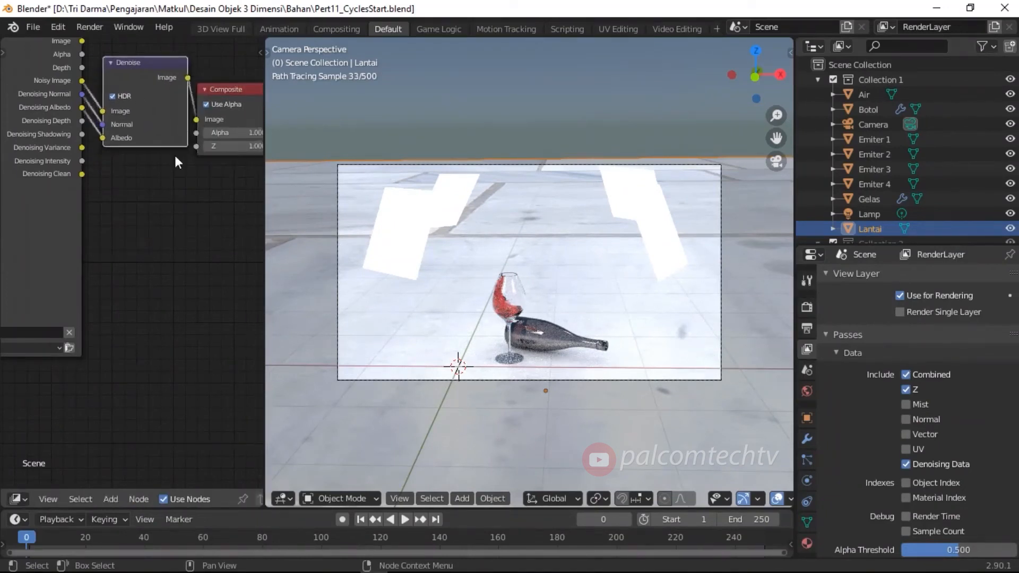
scroll(198, 133, "down", 2)
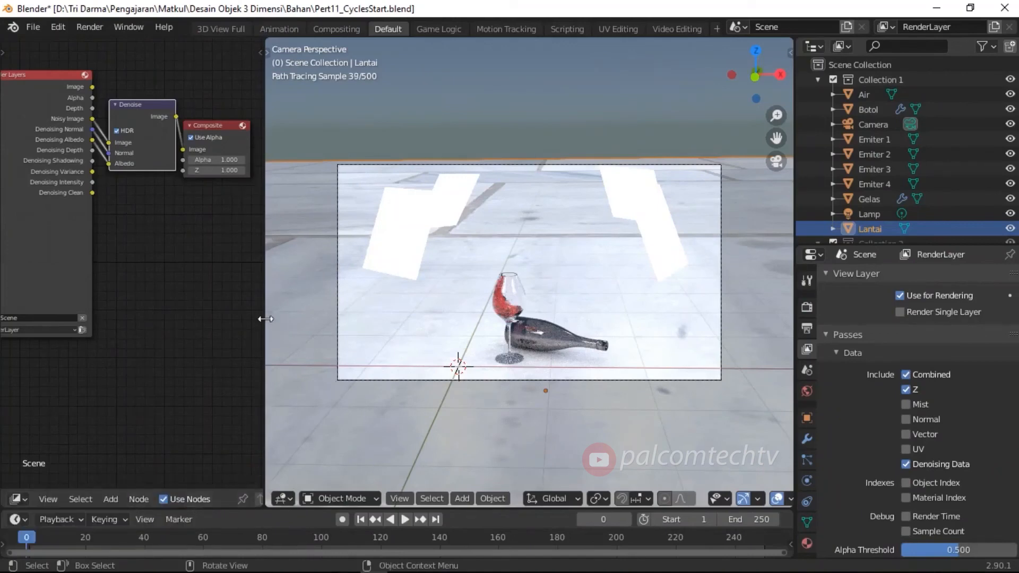
Widen the 3D viewport by narrowing the compositor, and enlarge the camera frame within it
left_click_drag(267, 319, 235, 319)
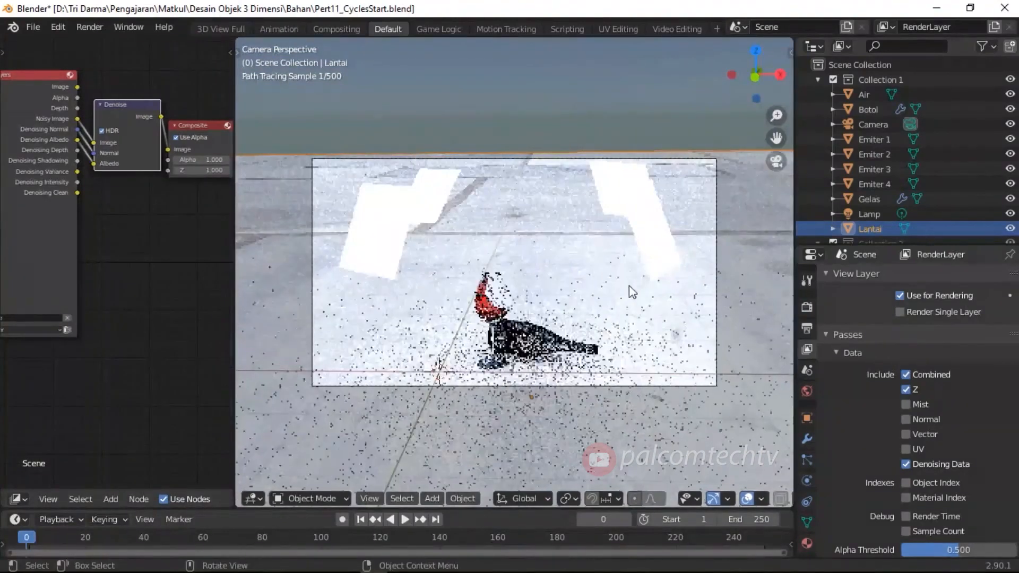
scroll(629, 286, "up", 2)
scroll(626, 295, "down", 1)
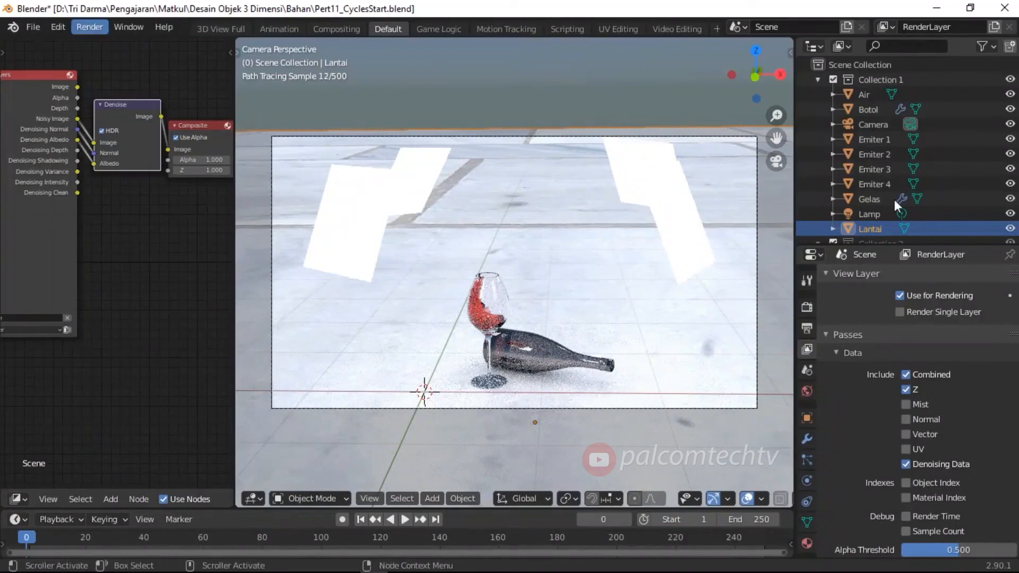
Show the render restriction toggle in the Outliner and disable Emiter 1 through Emiter 4 in renders
left_click(414, 187)
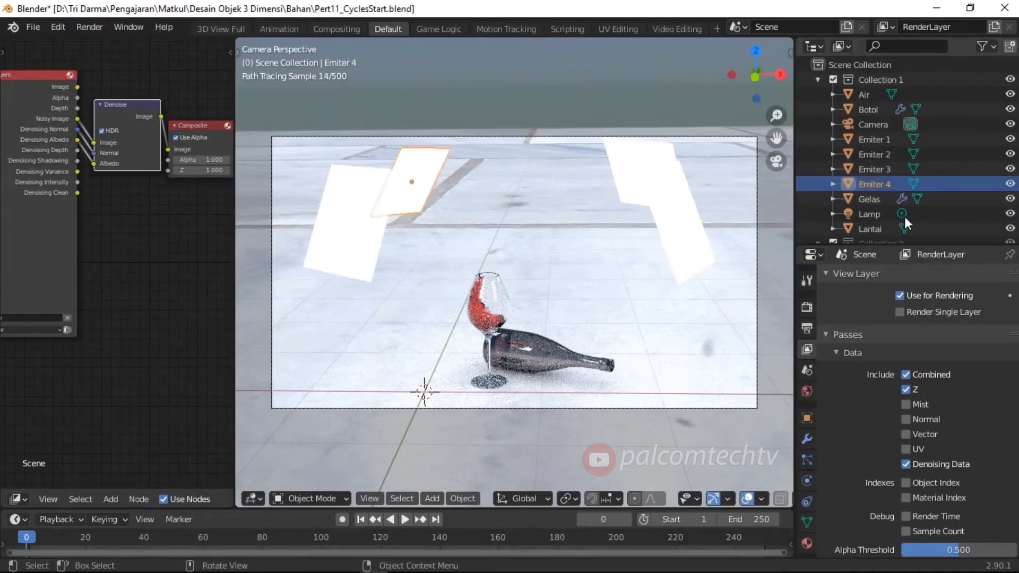
left_click(991, 47)
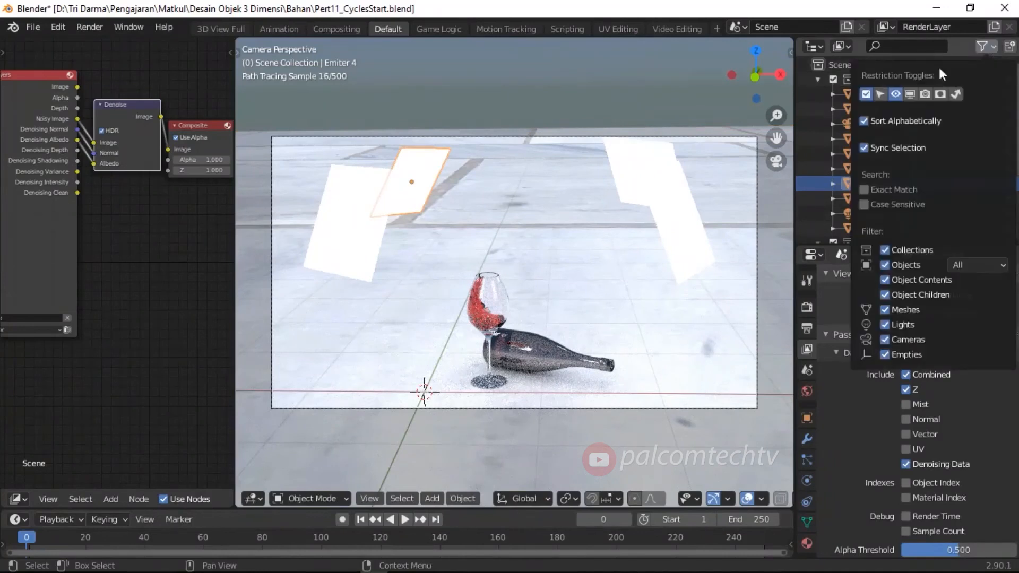
left_click(925, 95)
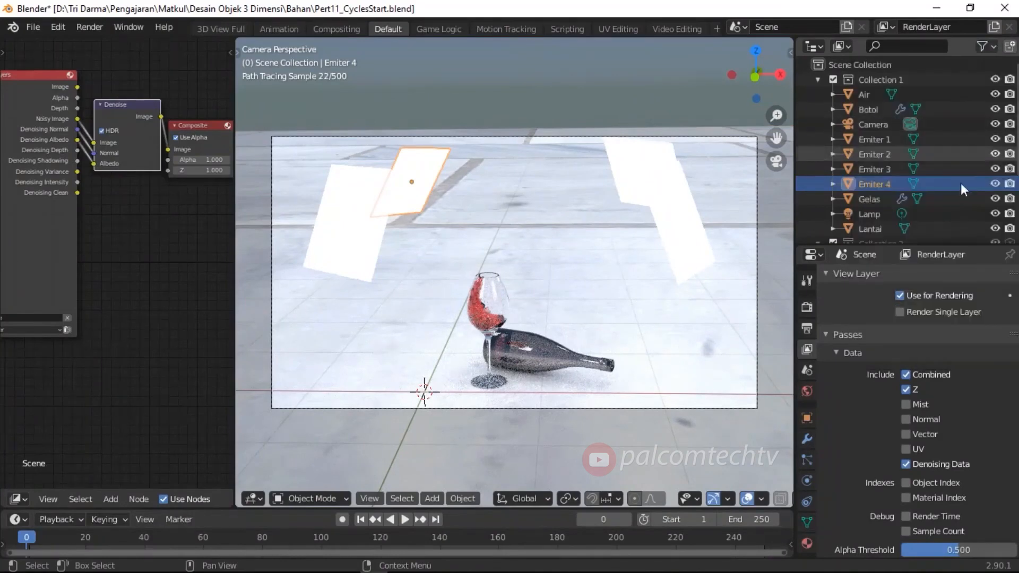
left_click_drag(1008, 139, 1009, 185)
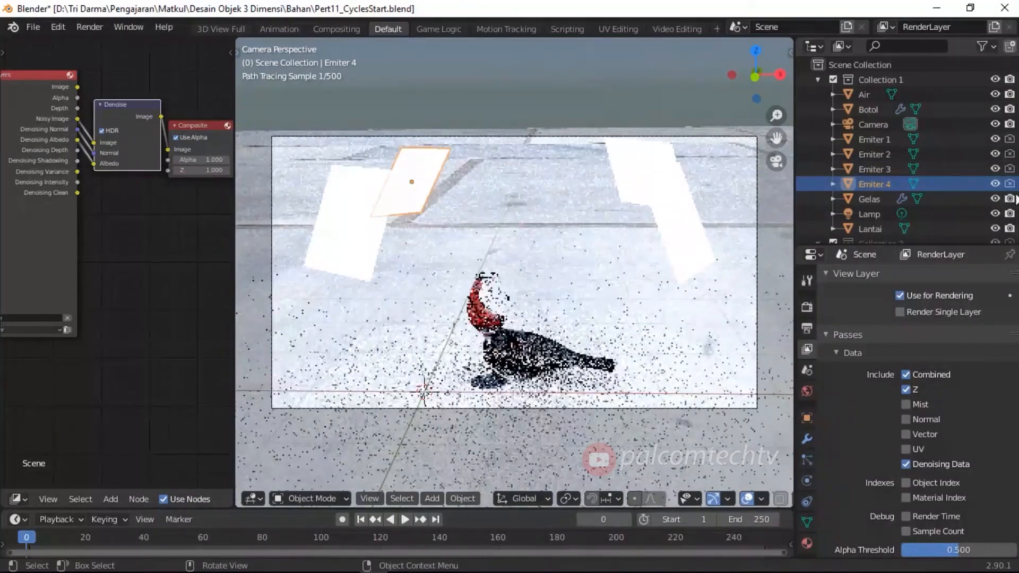
Render the scene as a still image from the camera
left_click(97, 30)
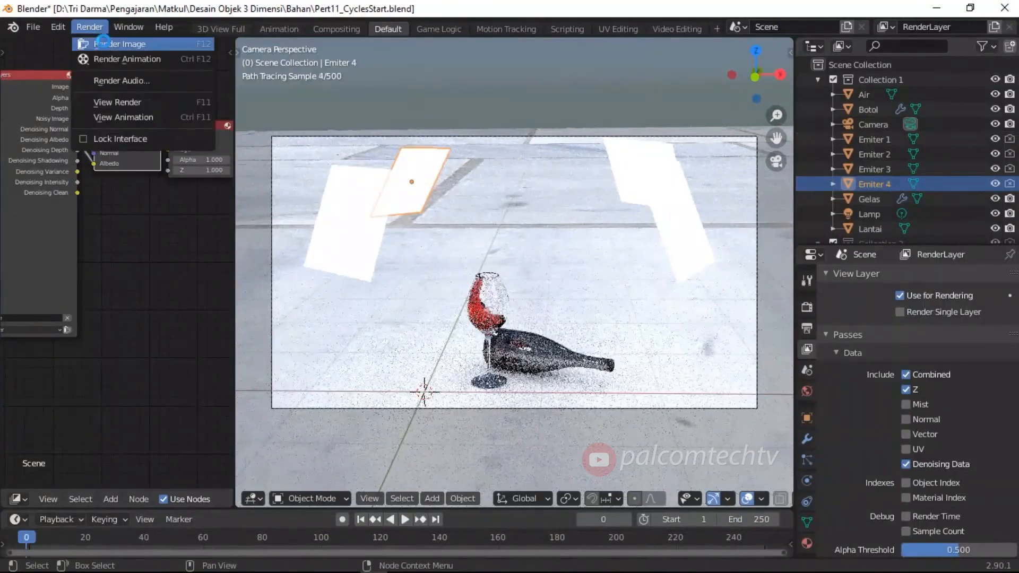
left_click(104, 42)
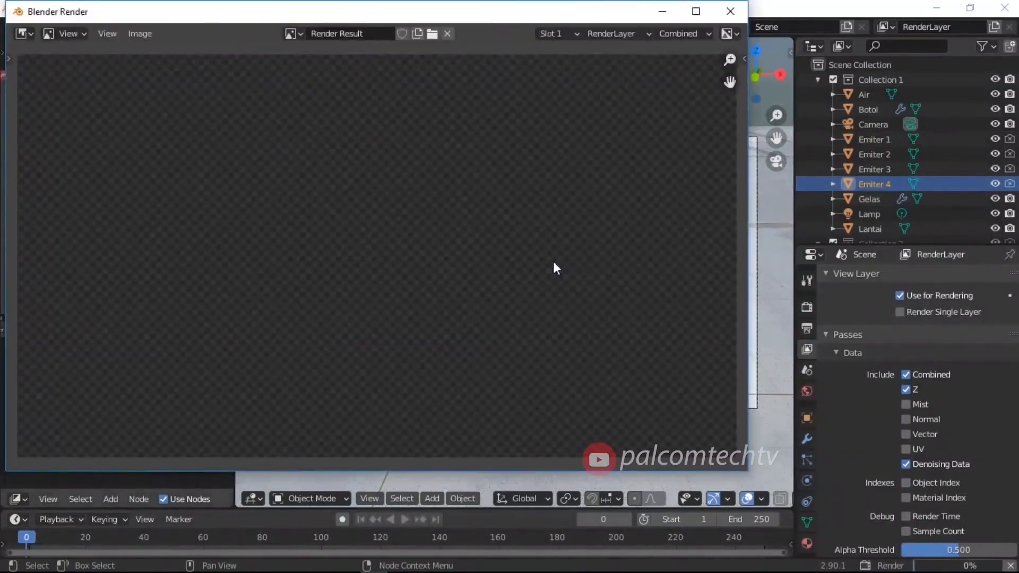